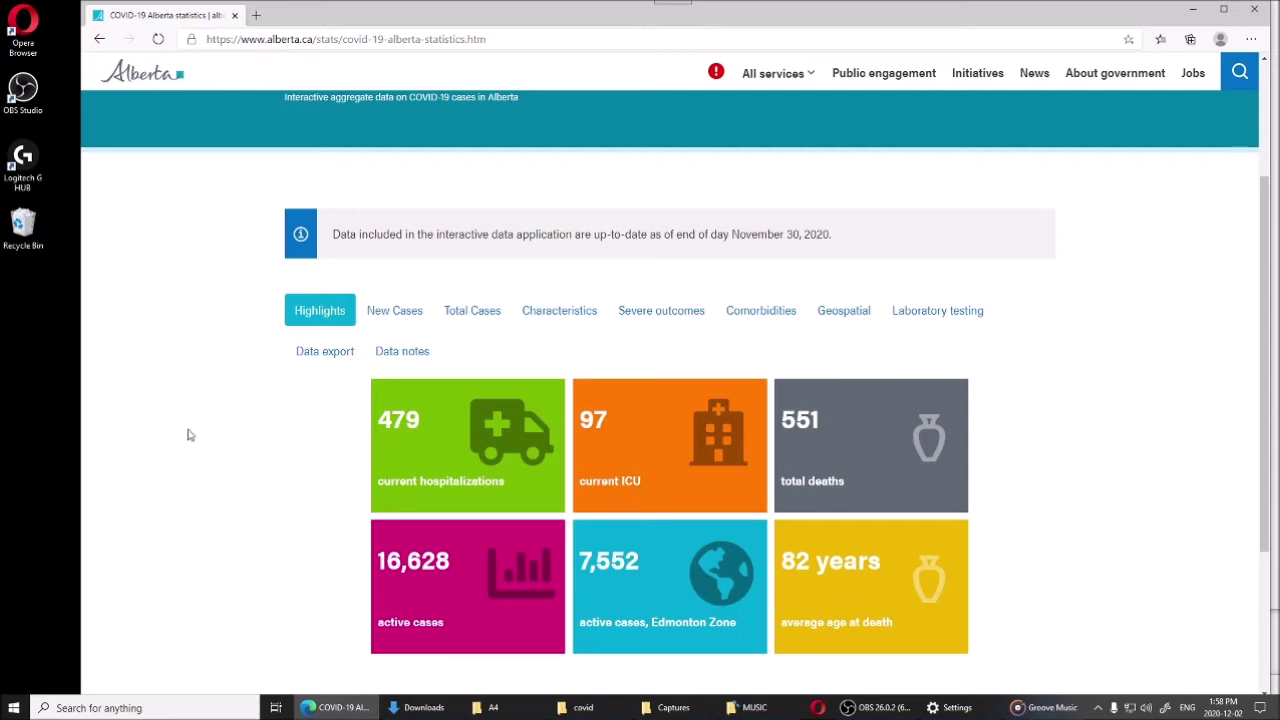
Open the New Cases statistics and examine the charts by zone, age group and route of suspected acquisition.
scroll(110, 270, "down", 1)
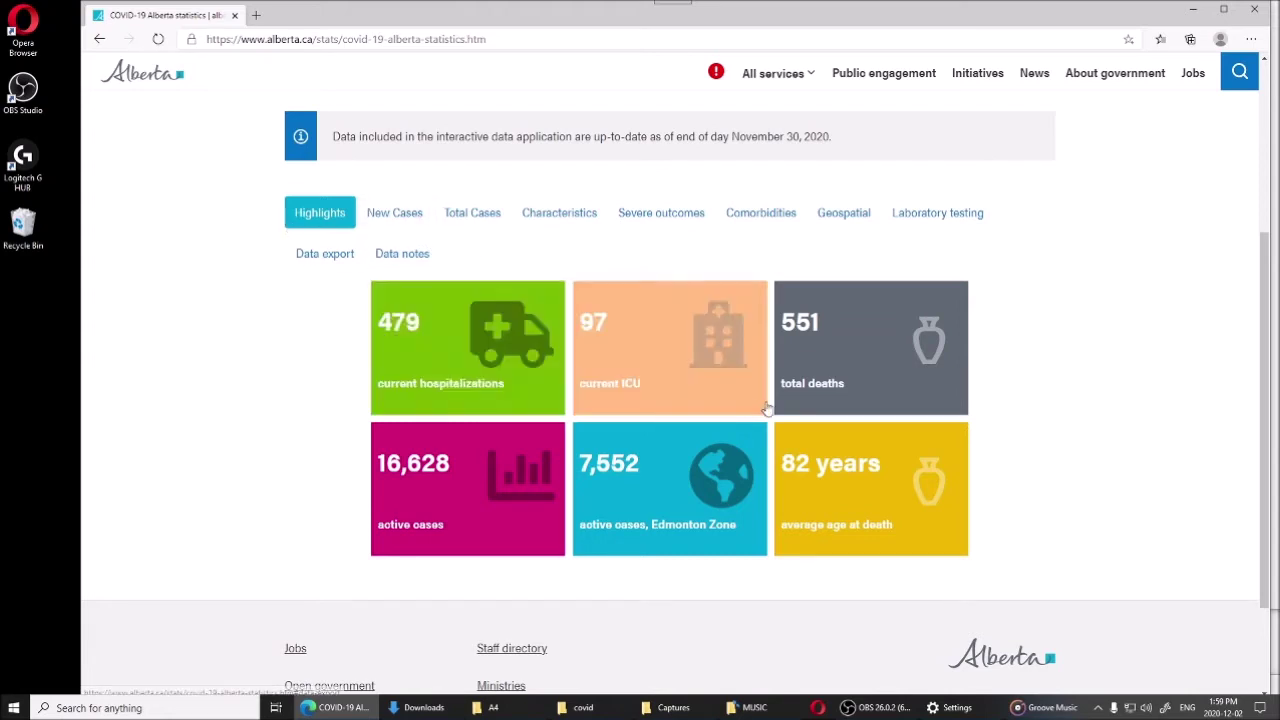
left_click(401, 213)
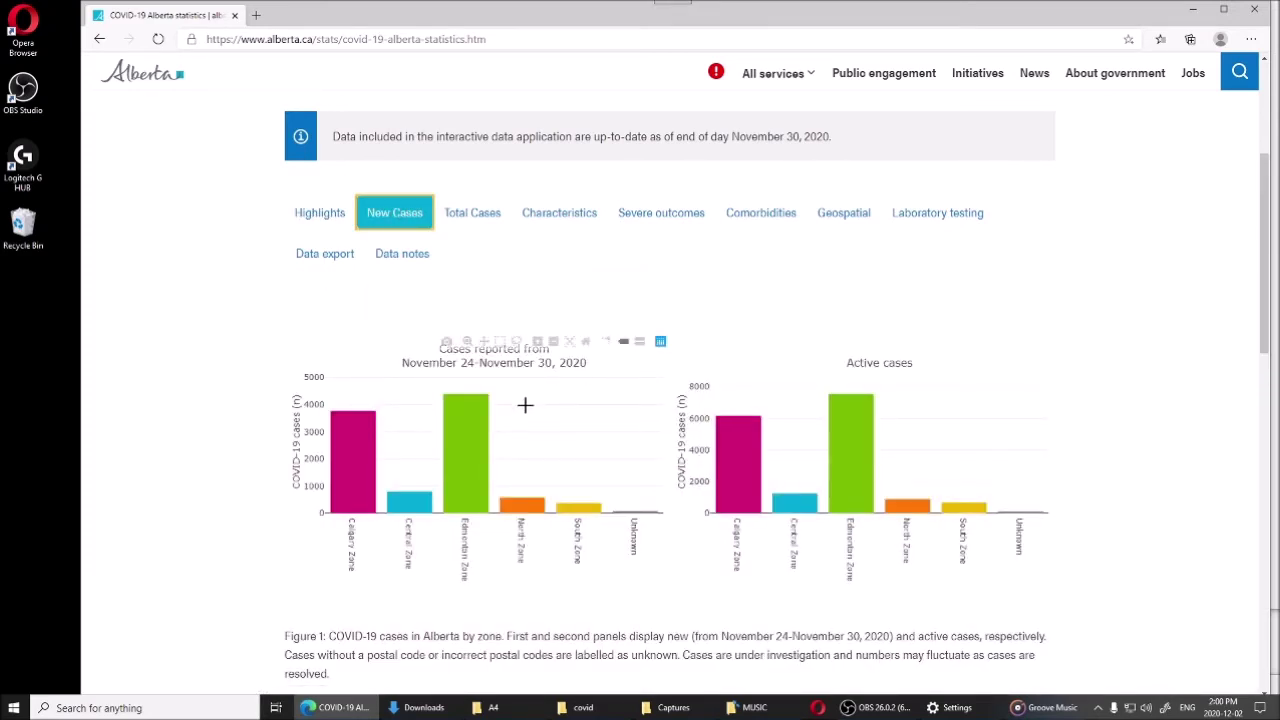
scroll(532, 403, "down", 1)
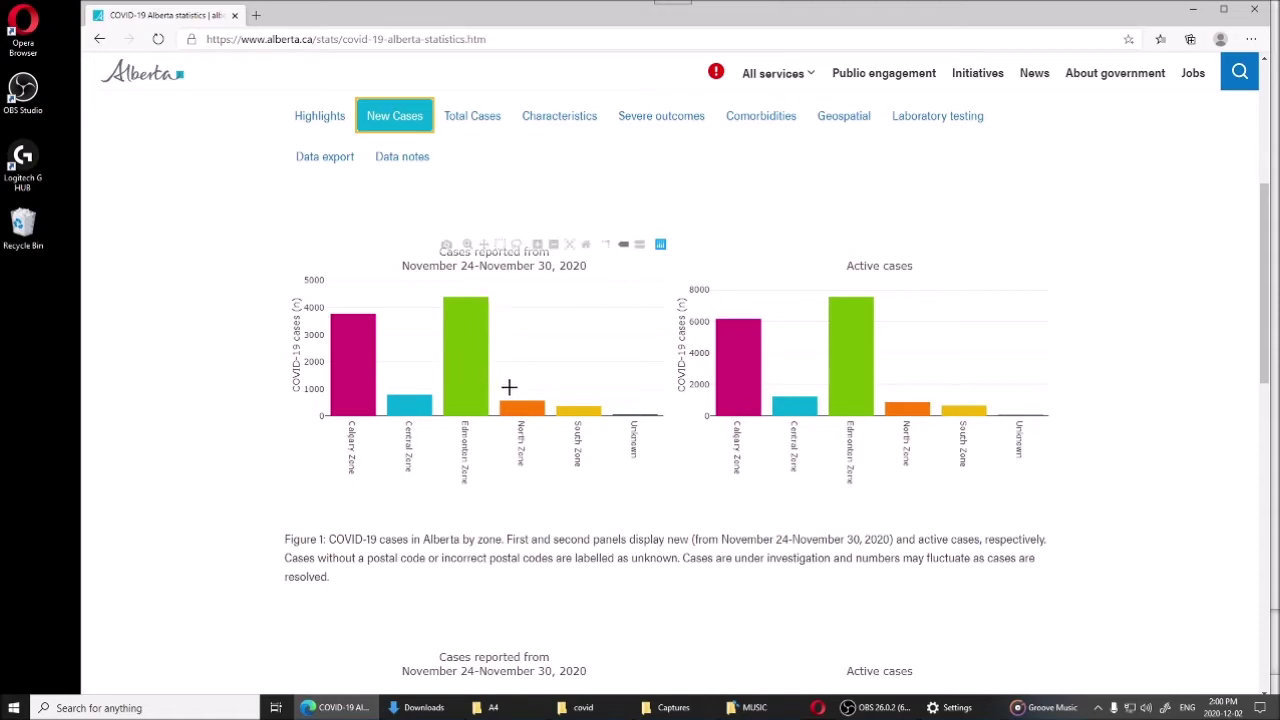
scroll(502, 386, "down", 3)
scroll(505, 394, "down", 2)
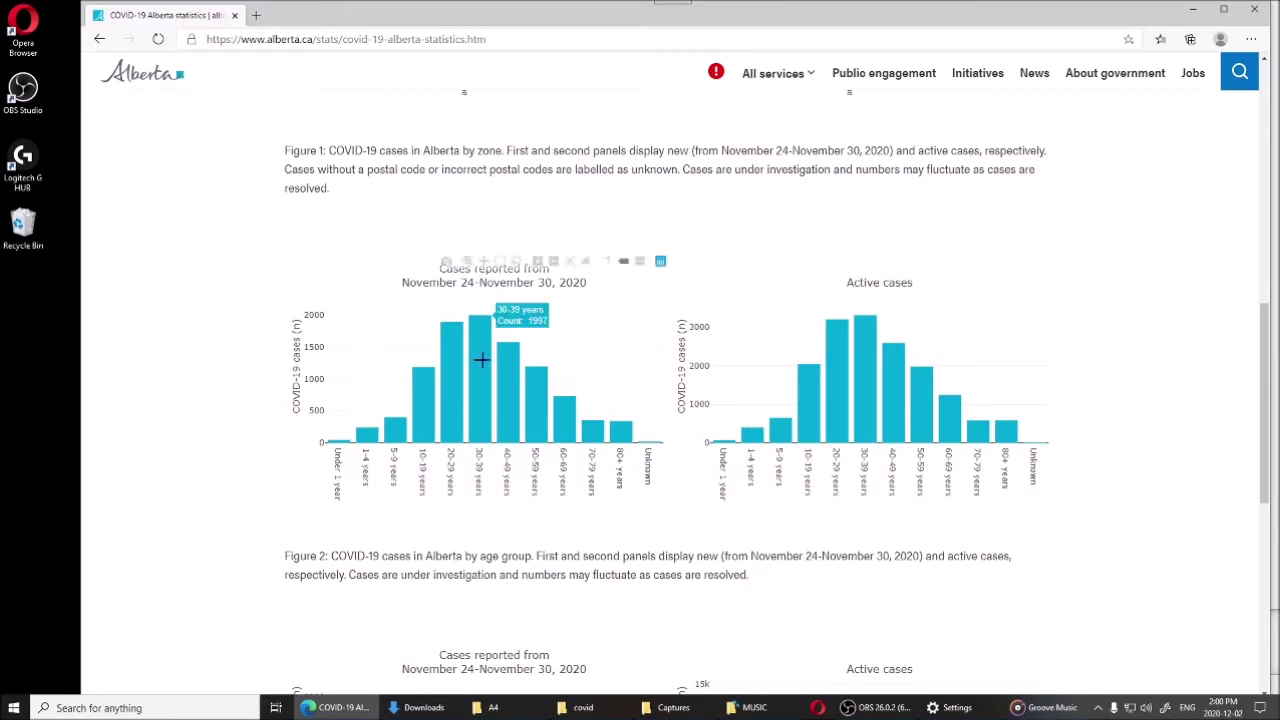
scroll(573, 428, "down", 1)
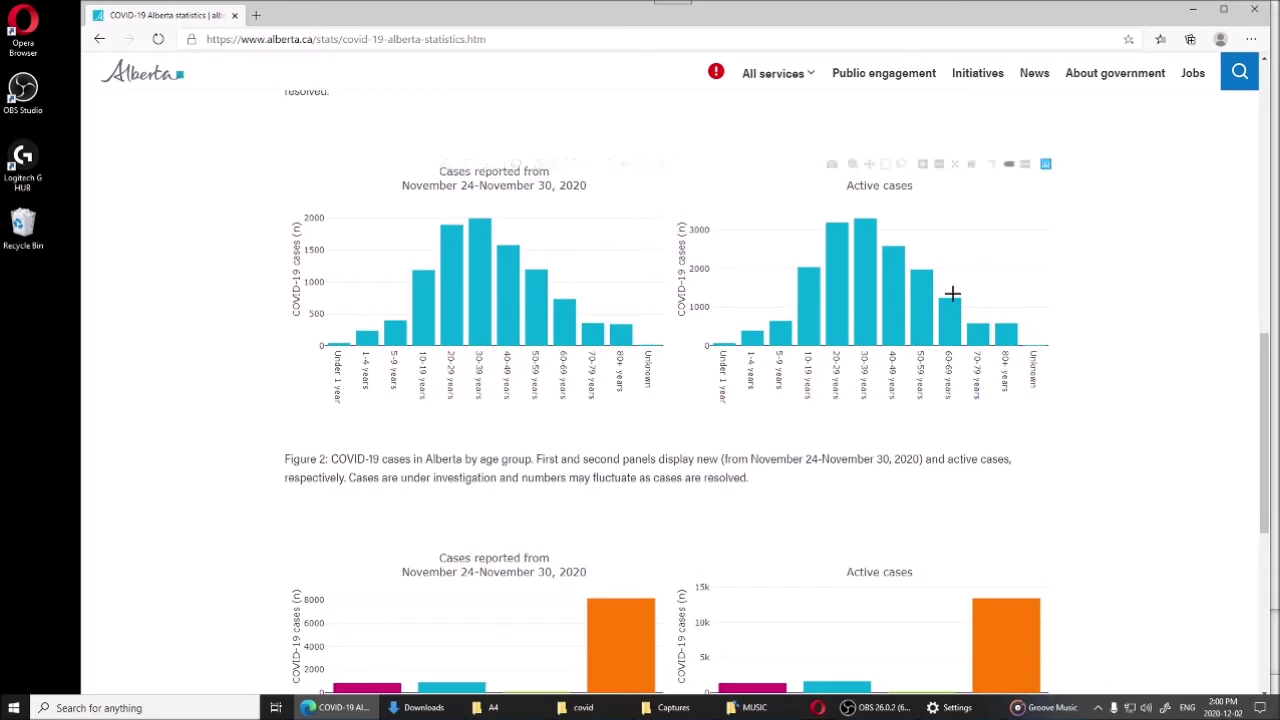
scroll(943, 289, "down", 3)
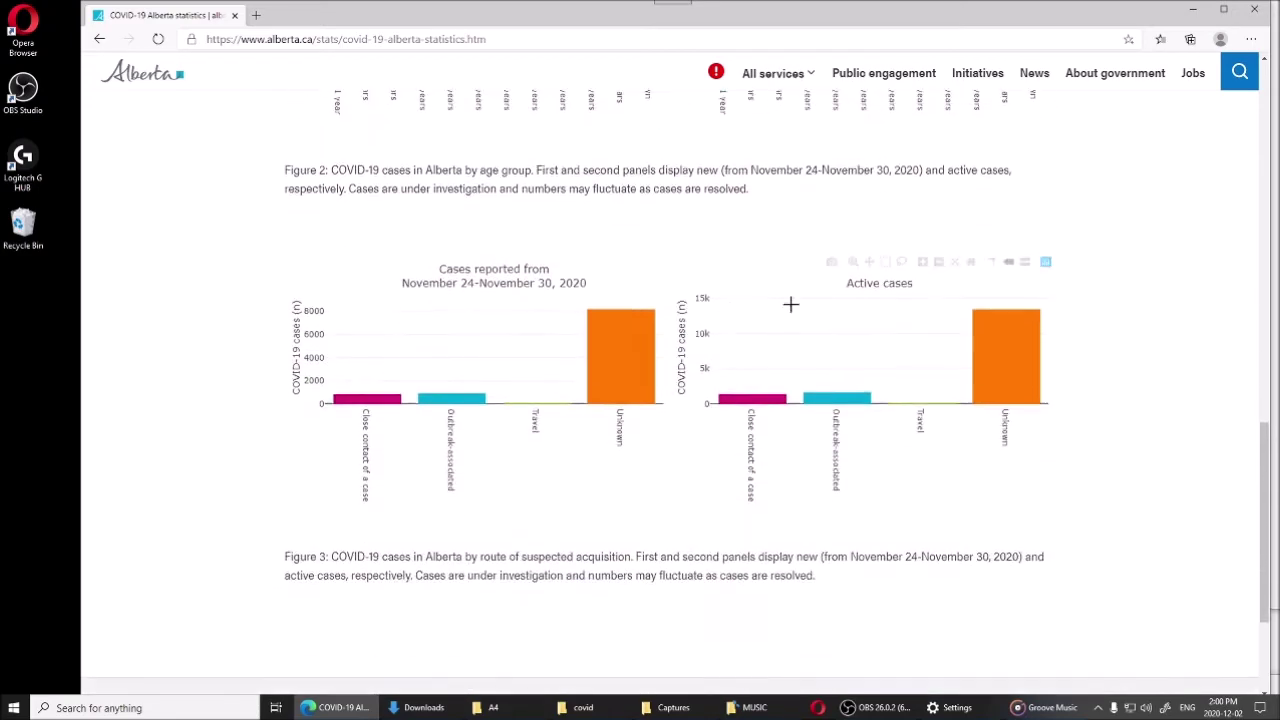
scroll(791, 300, "up", 8)
scroll(700, 308, "down", 3)
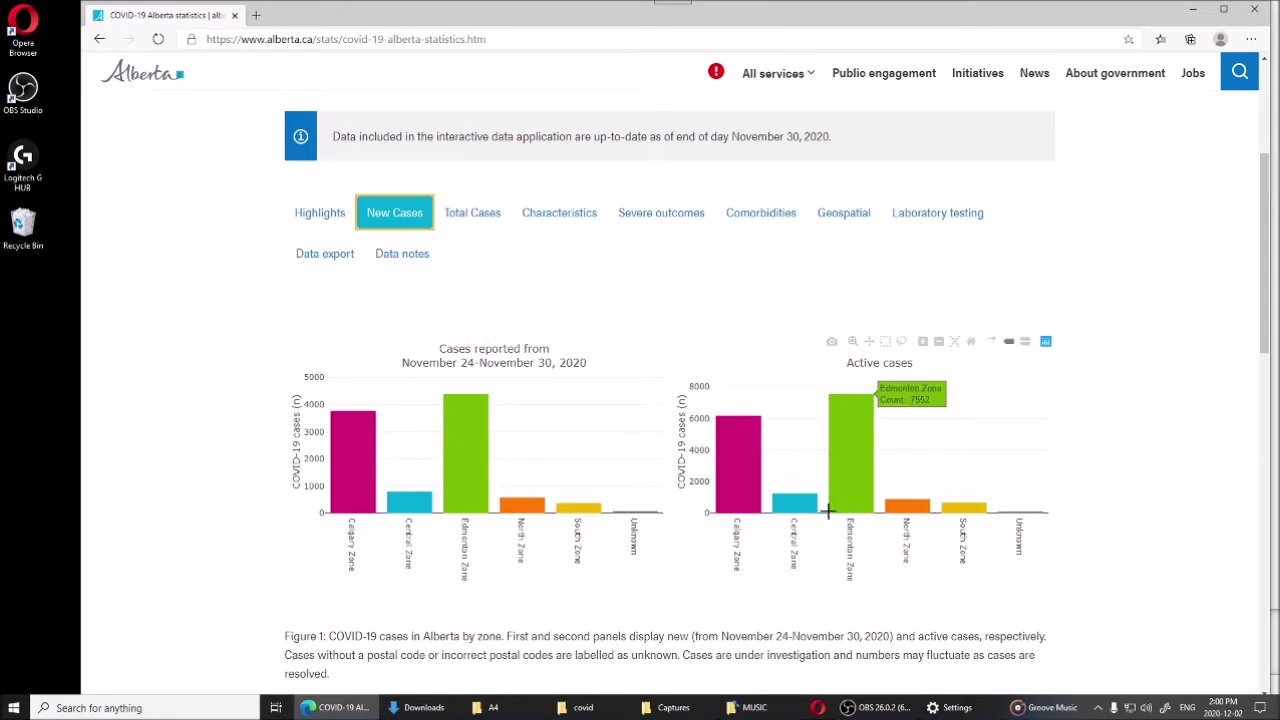
Open the Total Cases statistics and examine the charts of case status, cumulative acquisition route and daily cases.
left_click(474, 222)
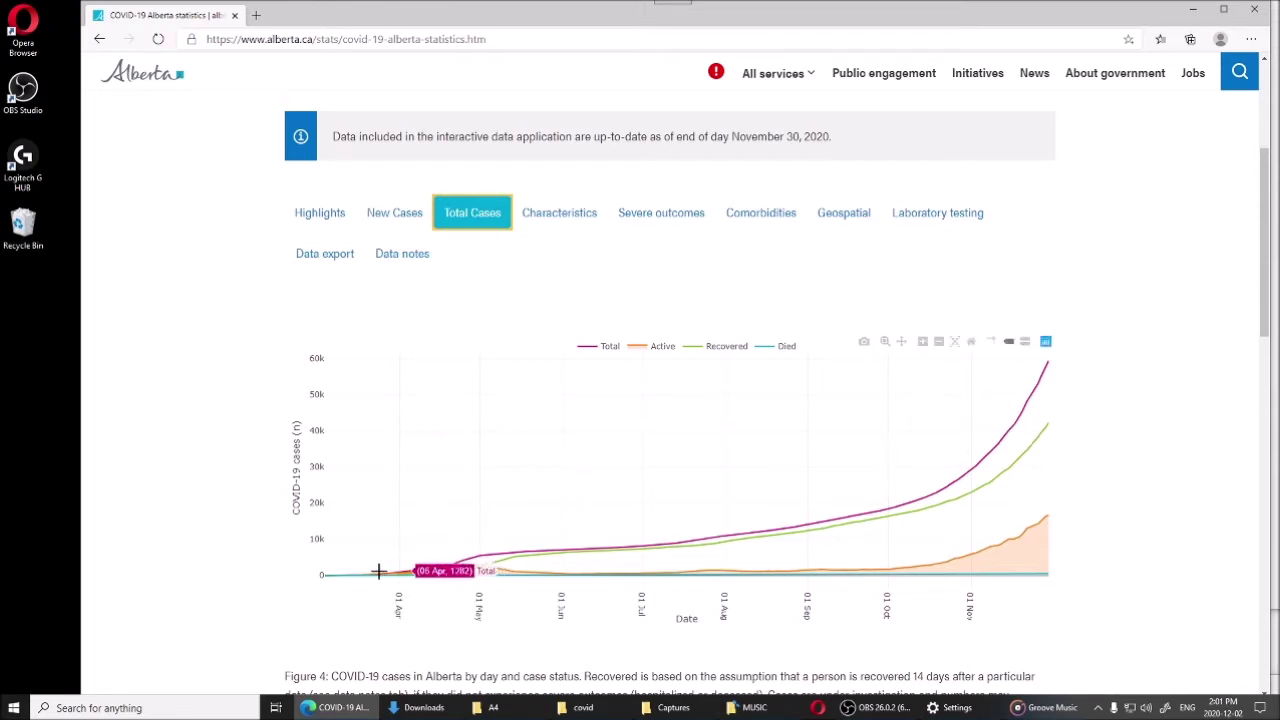
scroll(455, 596, "down", 2)
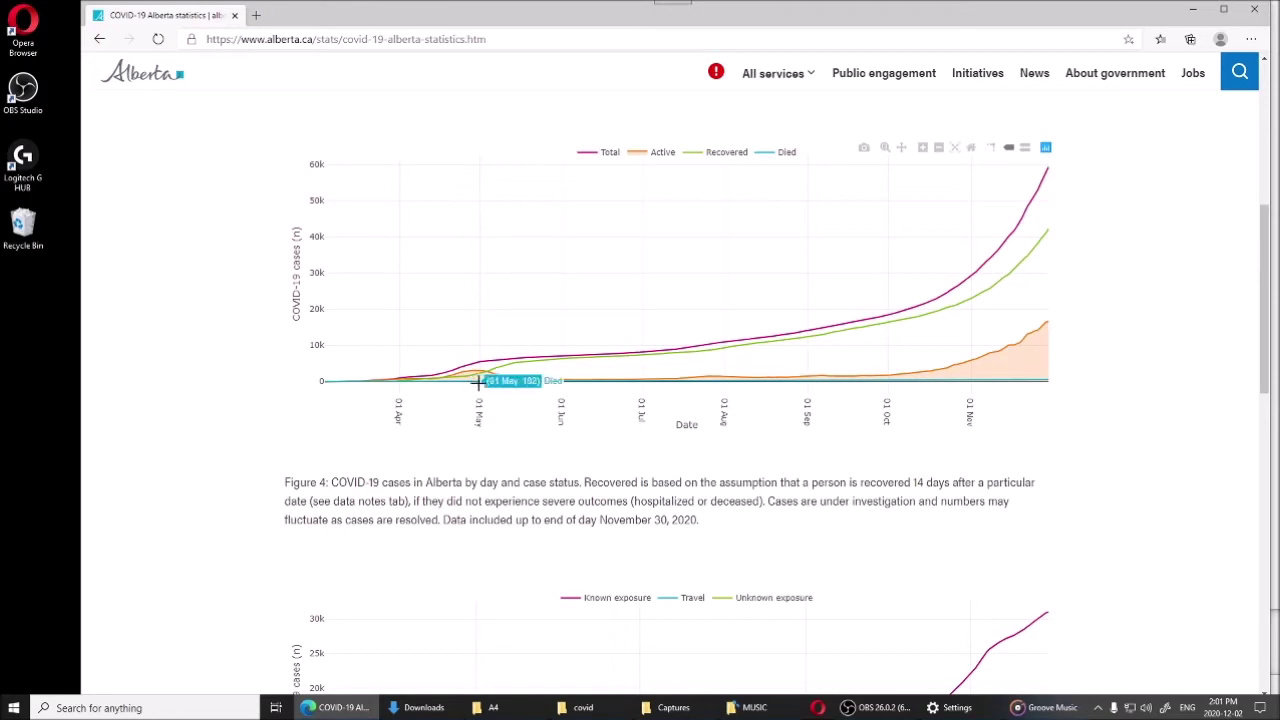
scroll(540, 330, "down", 3)
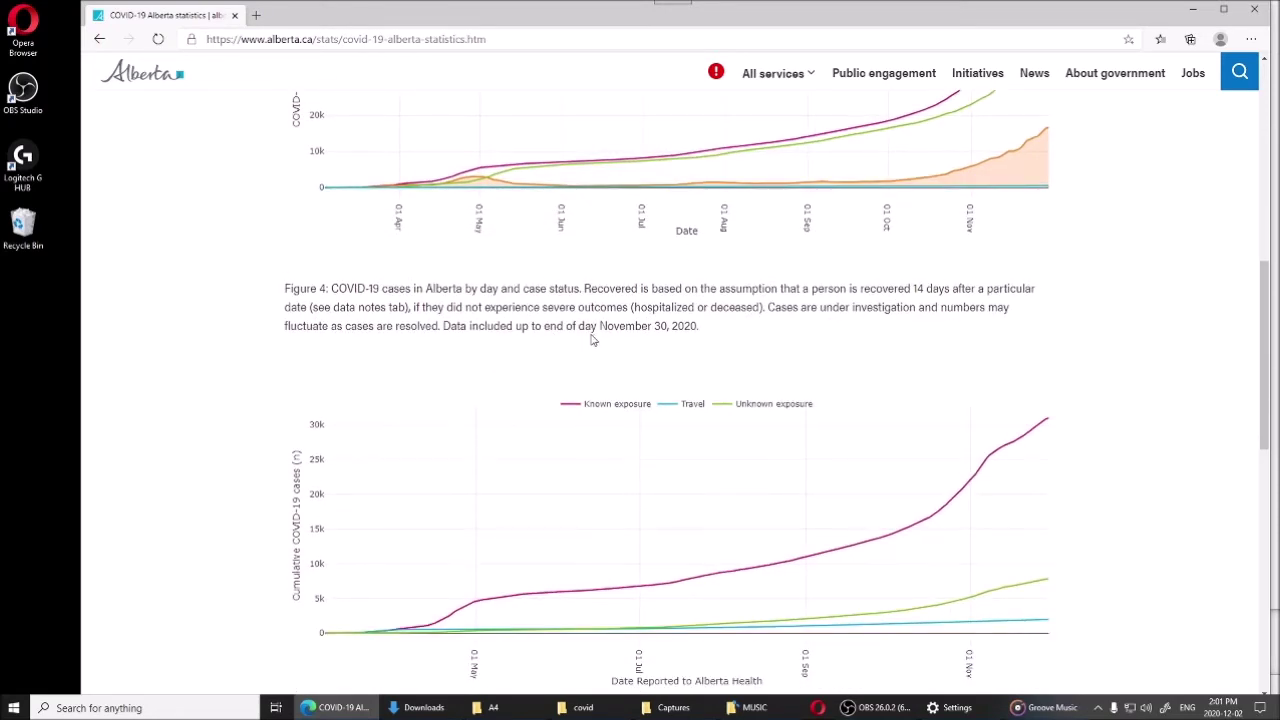
scroll(591, 340, "up", 3)
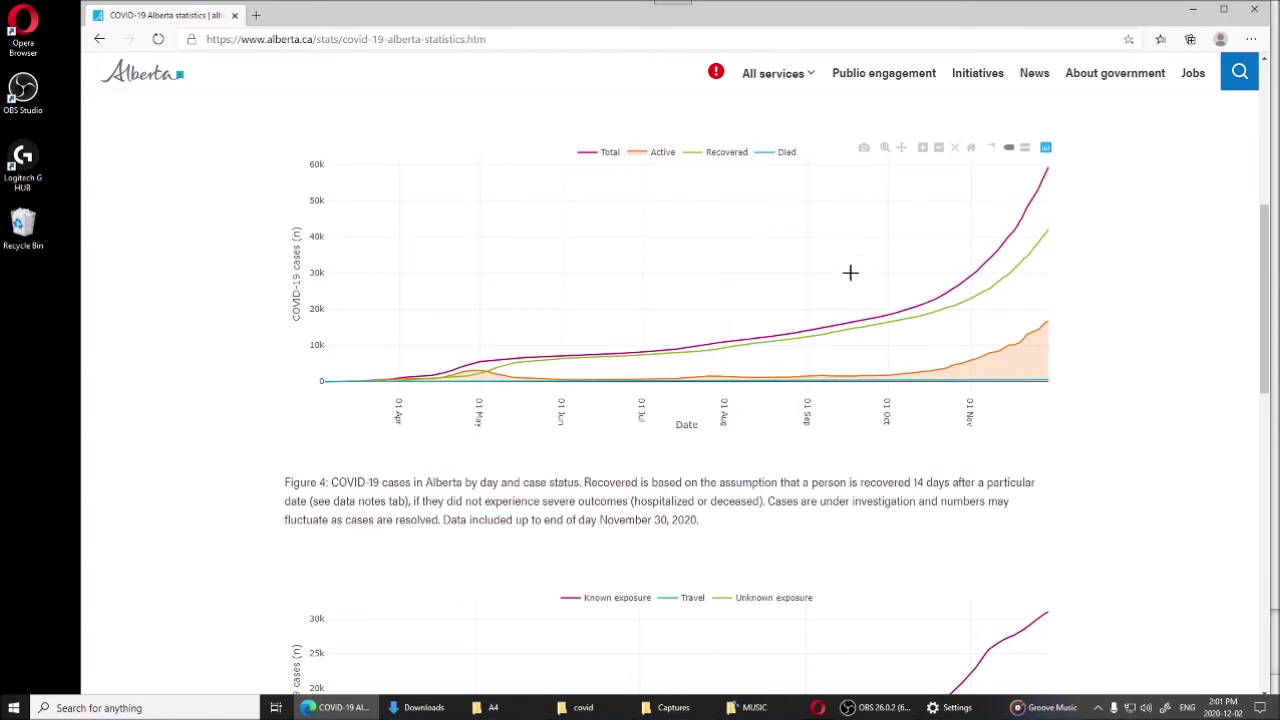
scroll(853, 304, "down", 1)
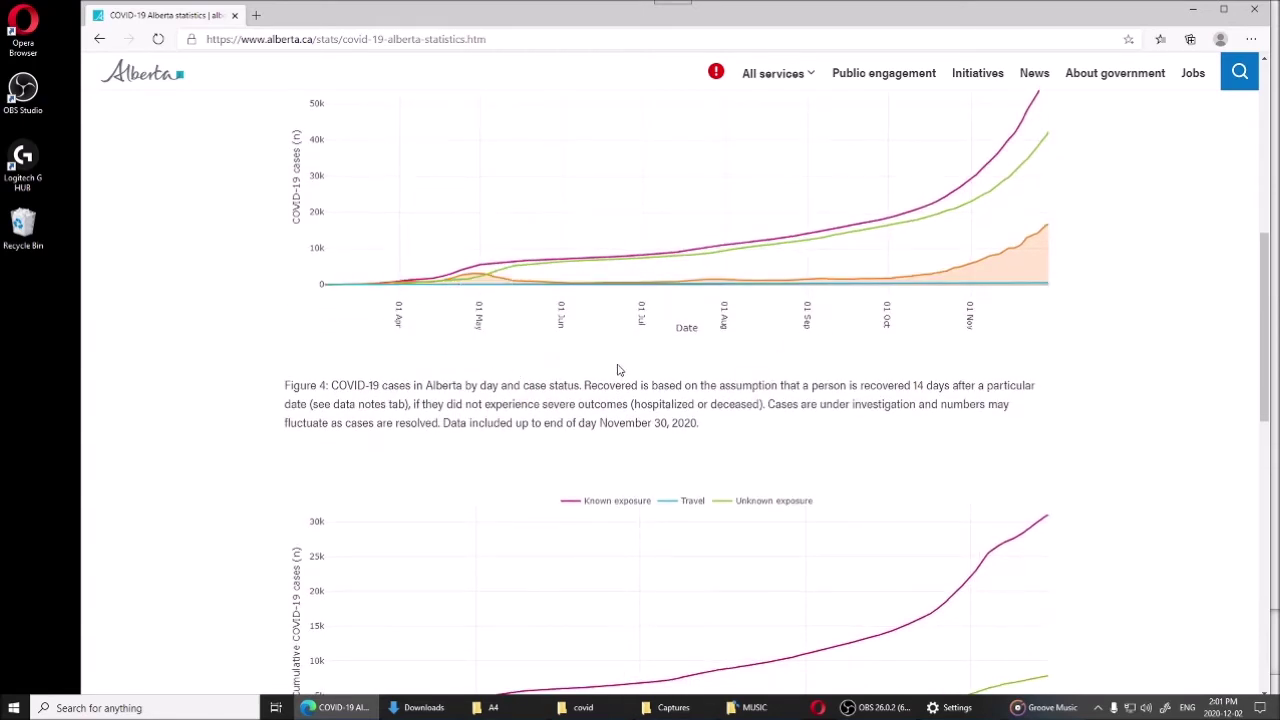
scroll(610, 380, "down", 2)
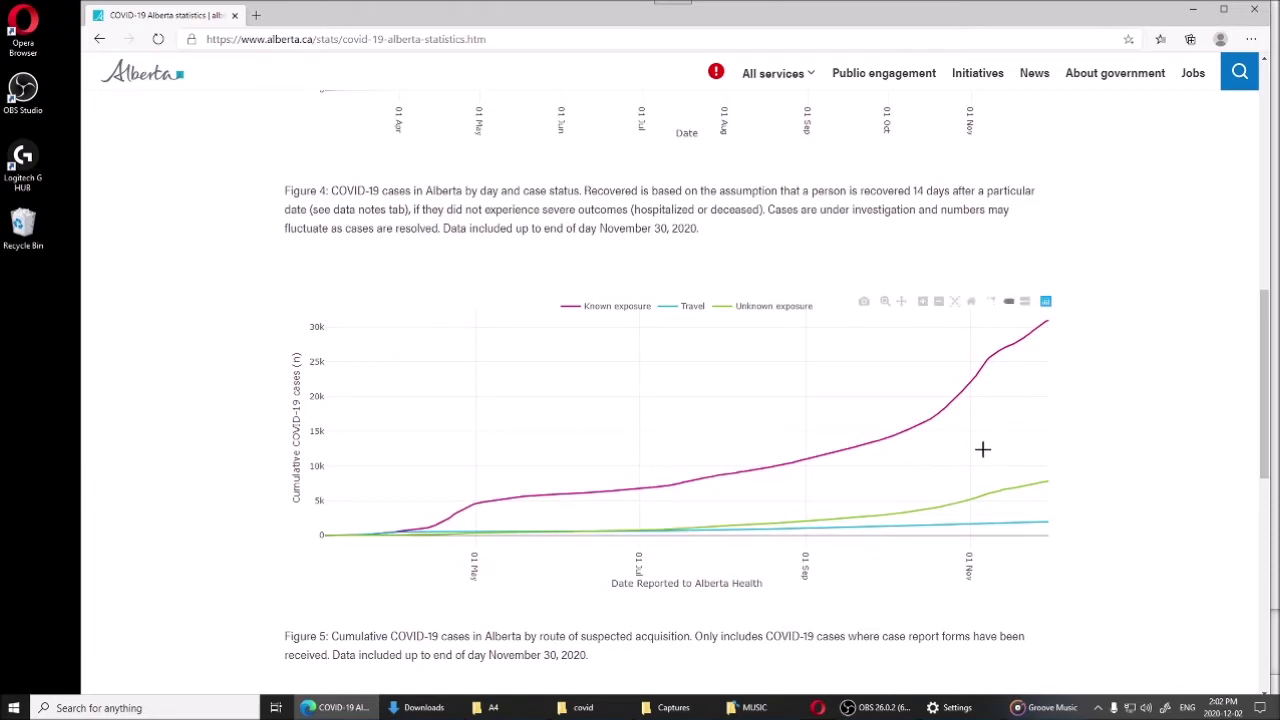
scroll(890, 458, "down", 2)
scroll(885, 460, "down", 2)
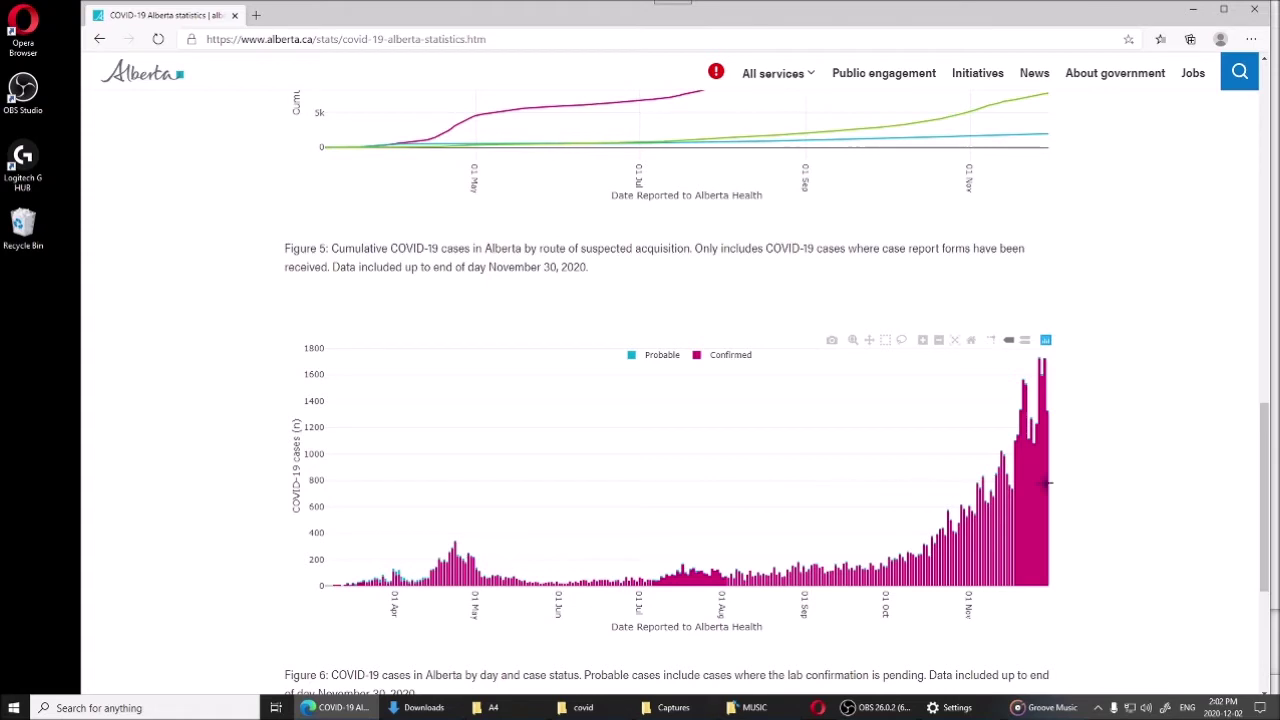
scroll(1043, 507, "down", 3)
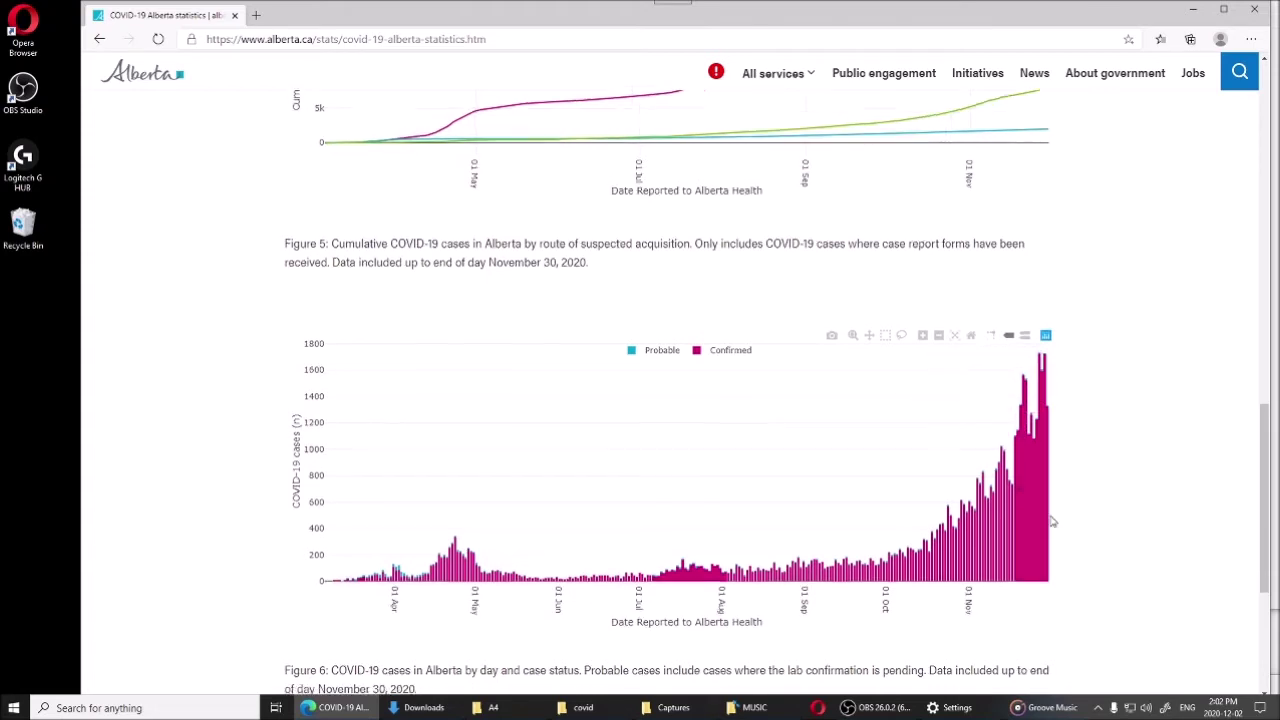
scroll(1059, 514, "up", 3)
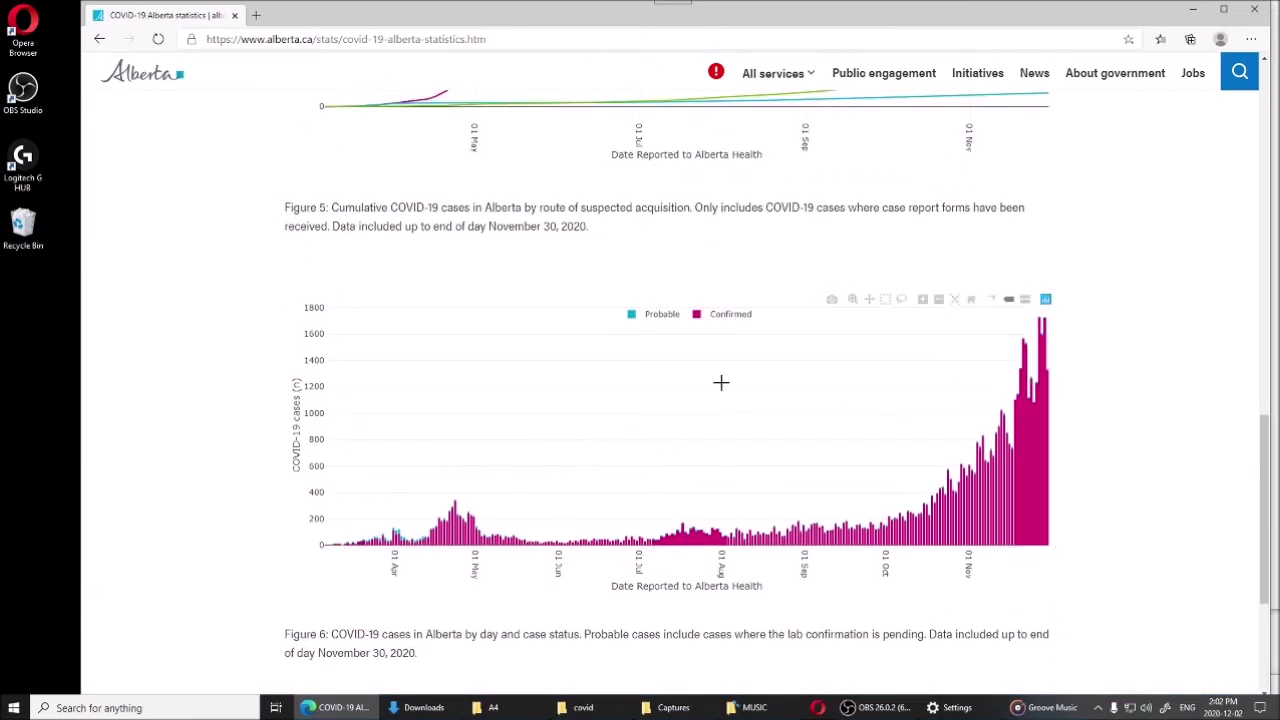
scroll(1074, 367, "up", 1)
scroll(1074, 370, "up", 15)
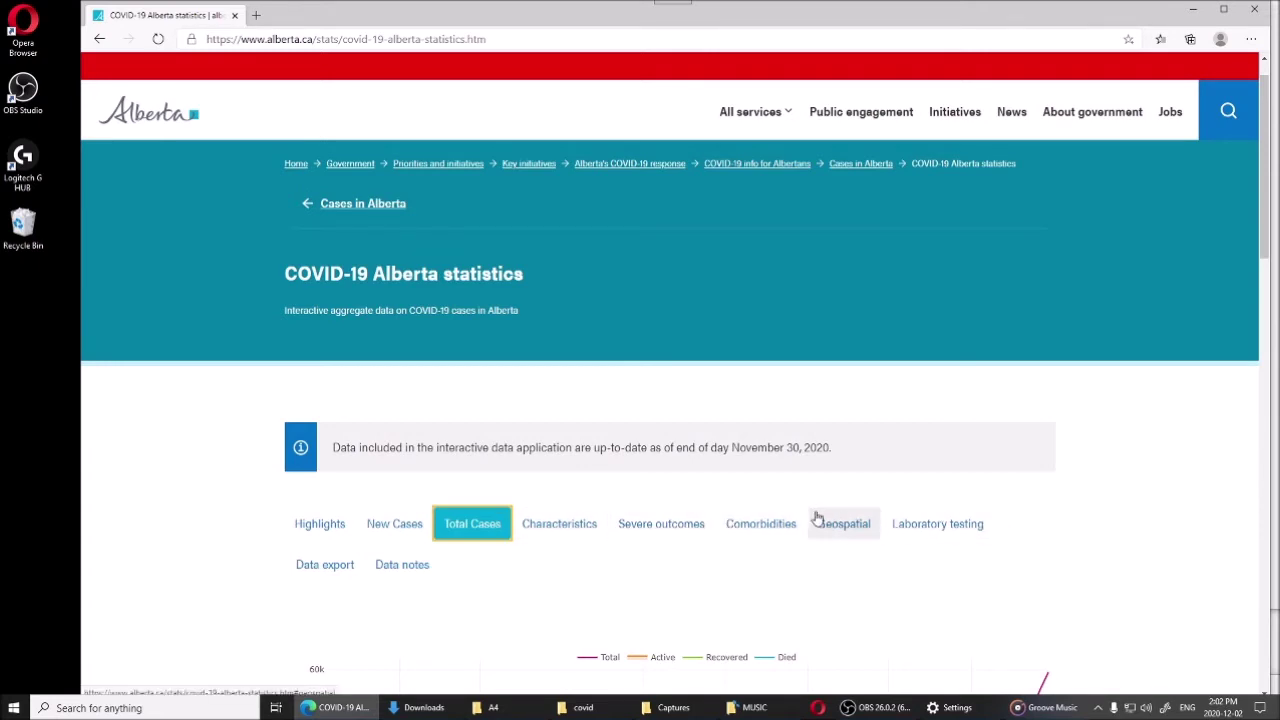
Open the Data export table and look through its case records down to the export options.
scroll(813, 545, "down", 2)
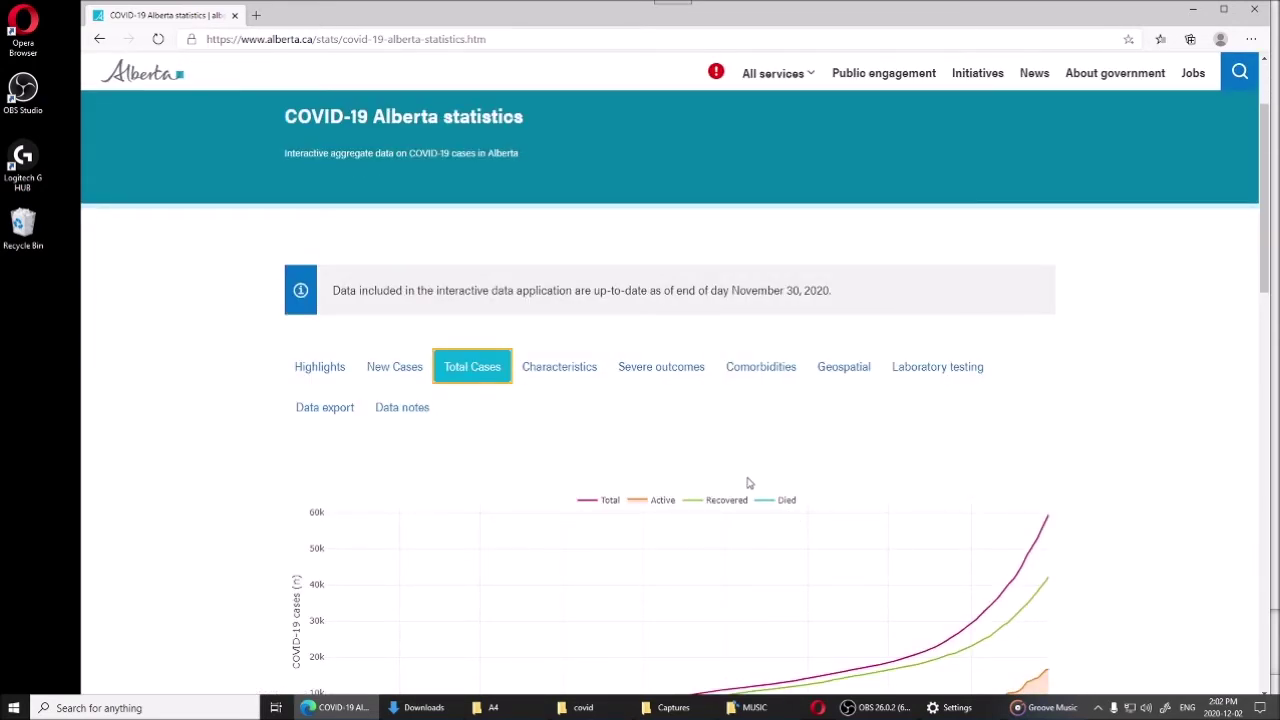
left_click(327, 410)
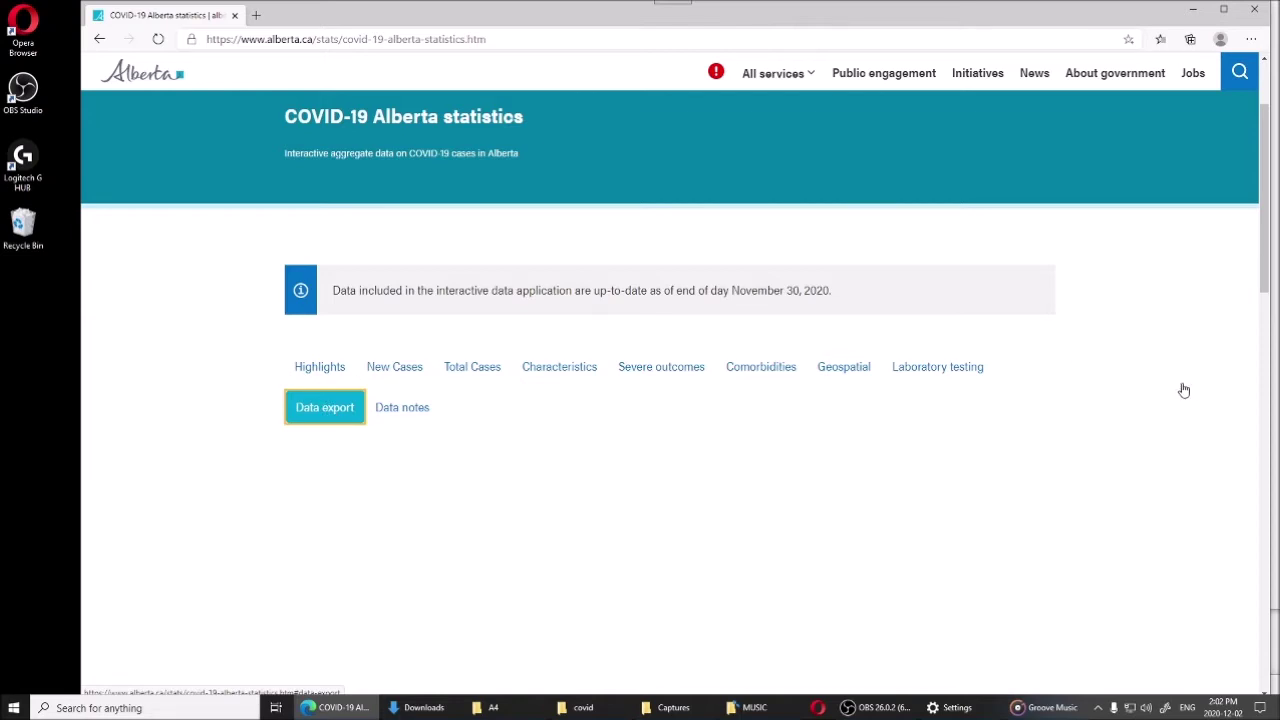
scroll(1165, 398, "down", 4)
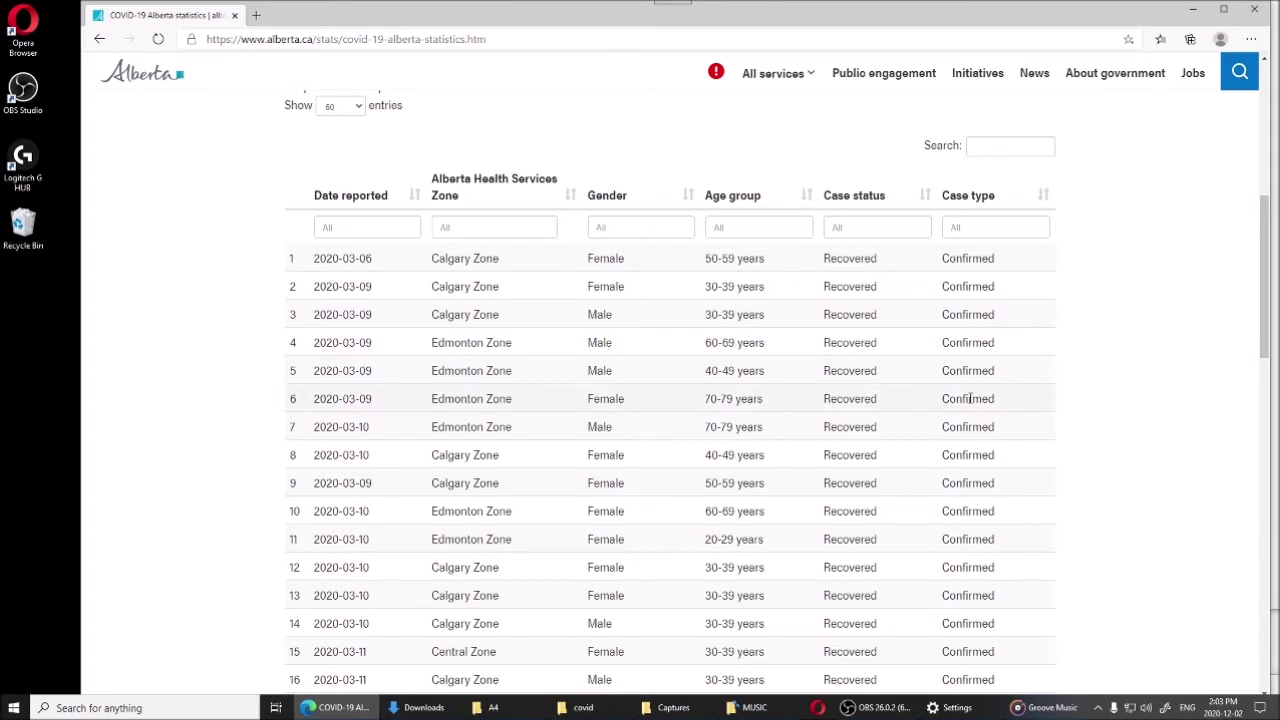
scroll(970, 398, "down", 7)
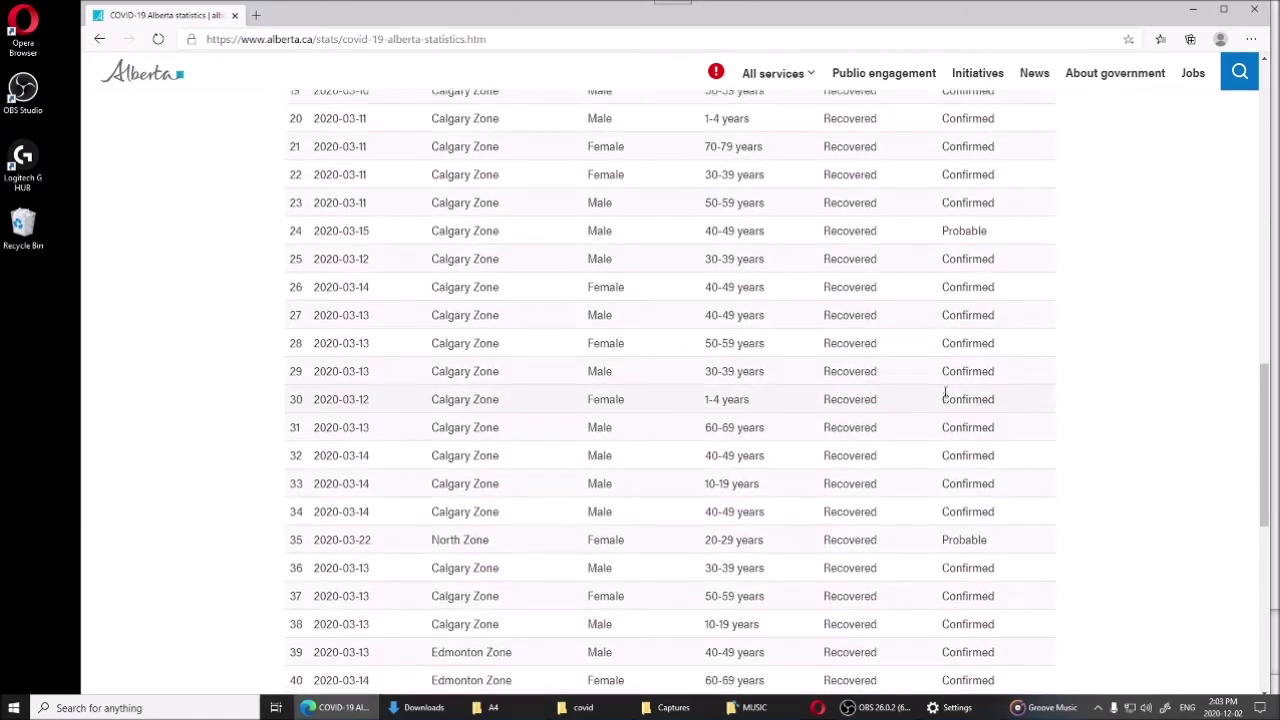
scroll(886, 391, "down", 4)
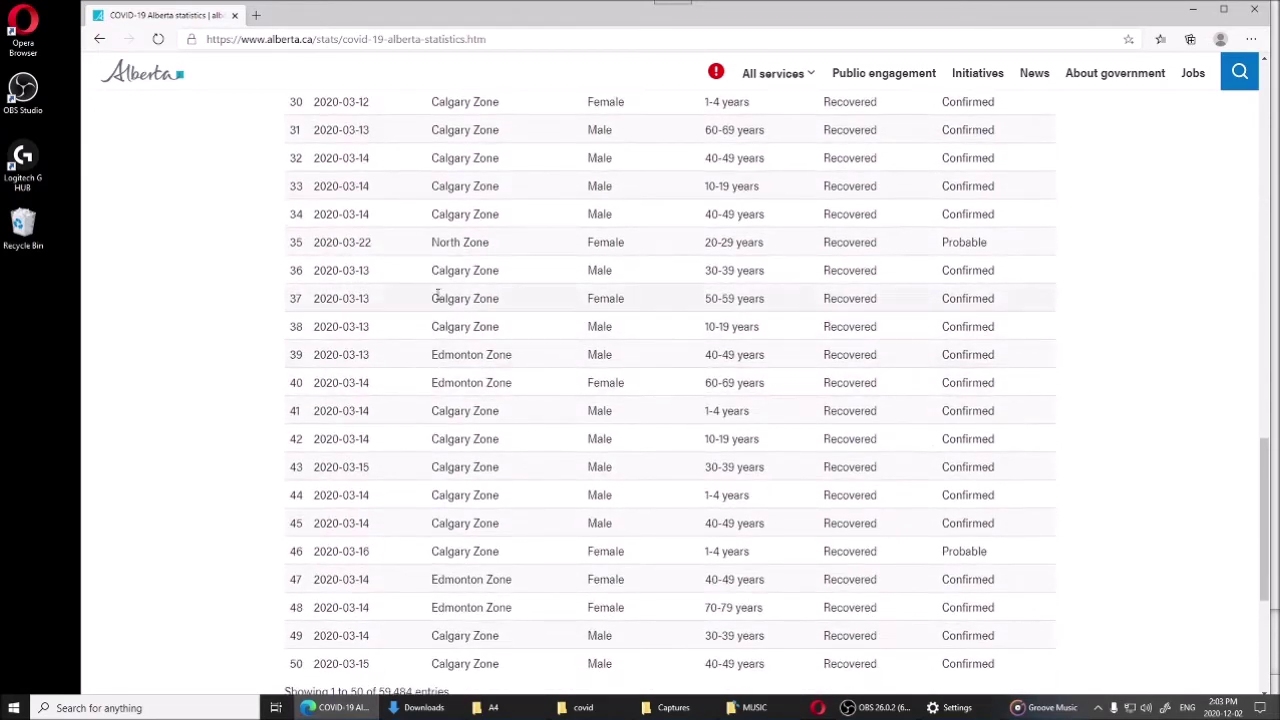
scroll(477, 277, "down", 4)
scroll(480, 280, "up", 5)
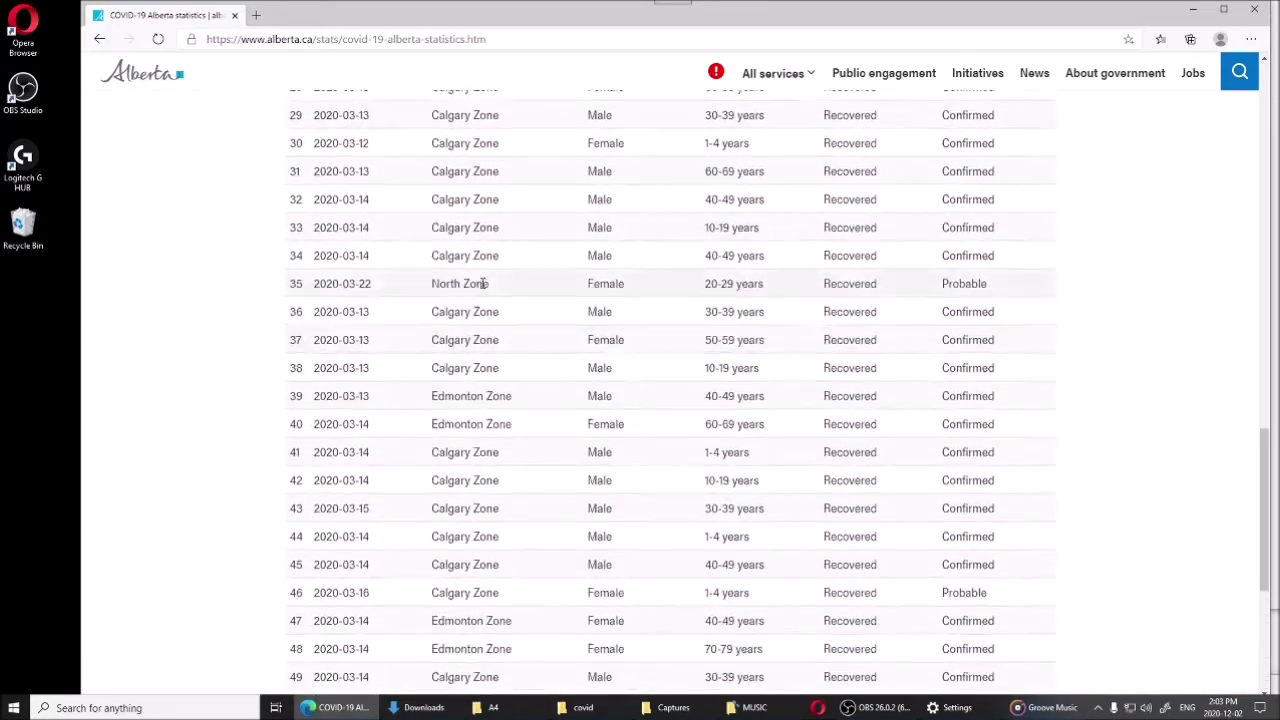
scroll(480, 286, "up", 7)
scroll(658, 220, "down", 4)
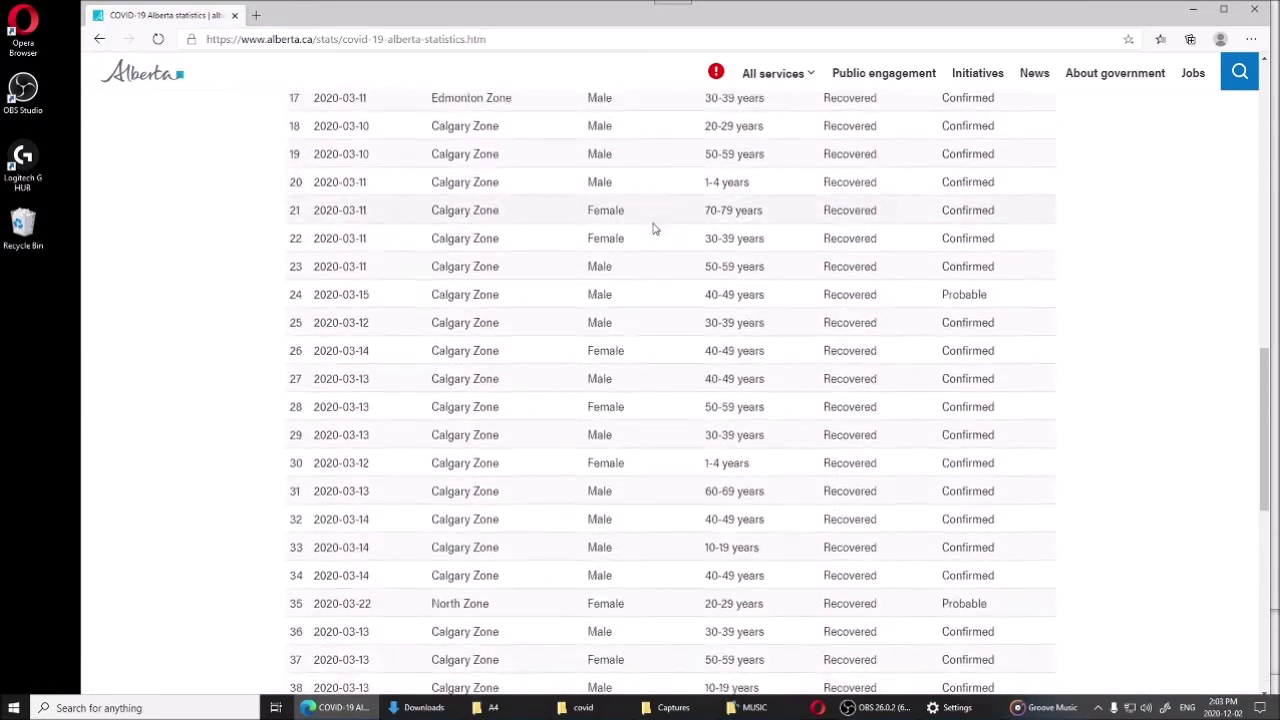
scroll(653, 229, "down", 7)
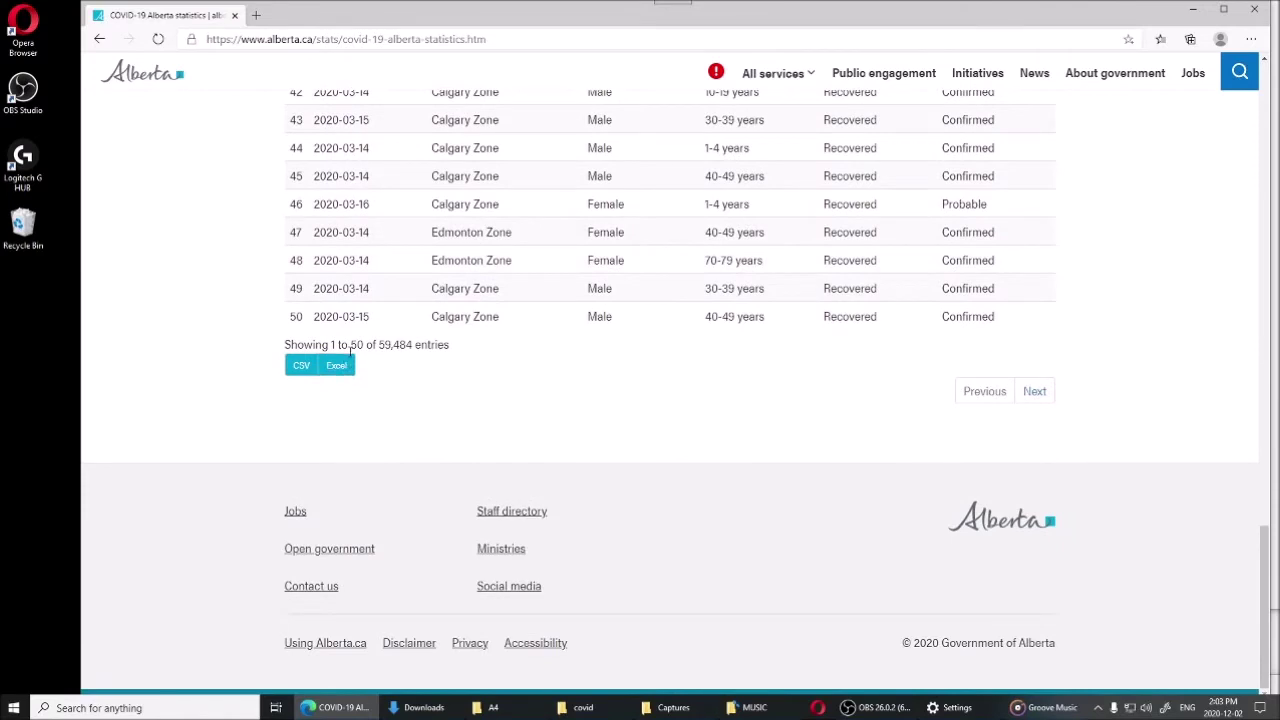
Highlight the total entry count beneath the export table and review the listed case rows.
left_click_drag(379, 344, 410, 345)
scroll(557, 372, "up", 3)
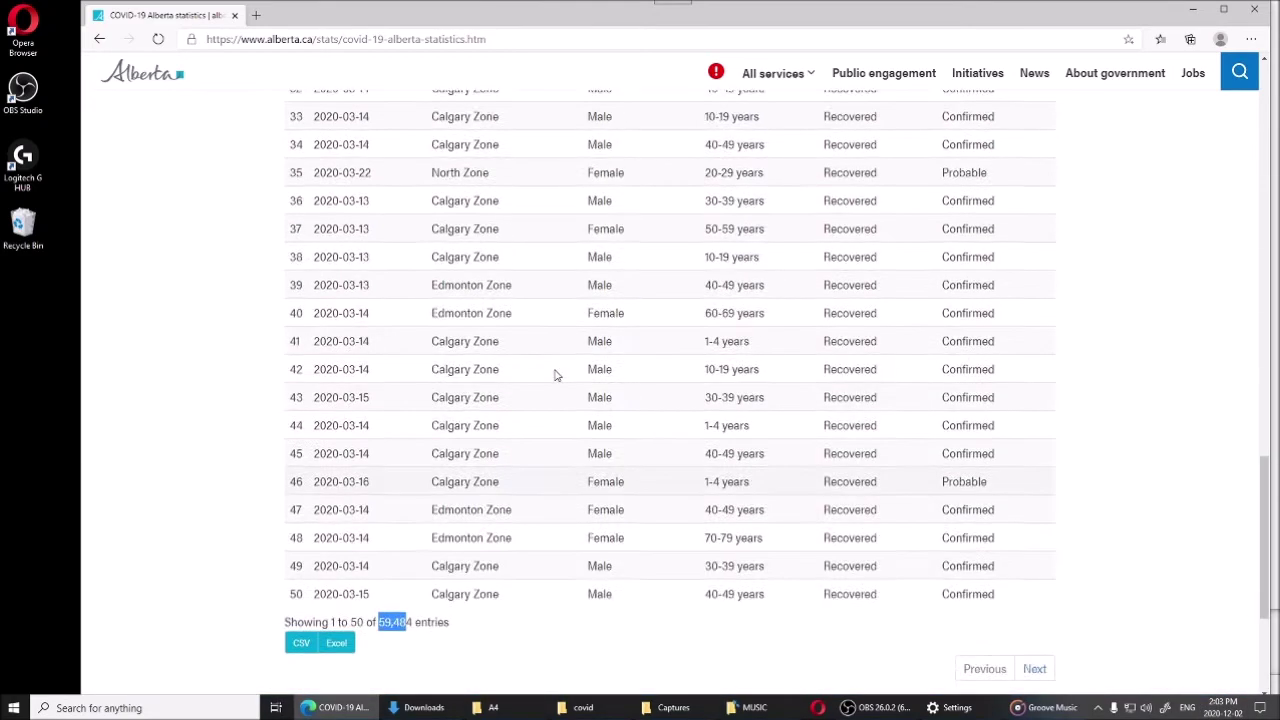
scroll(557, 372, "down", 2)
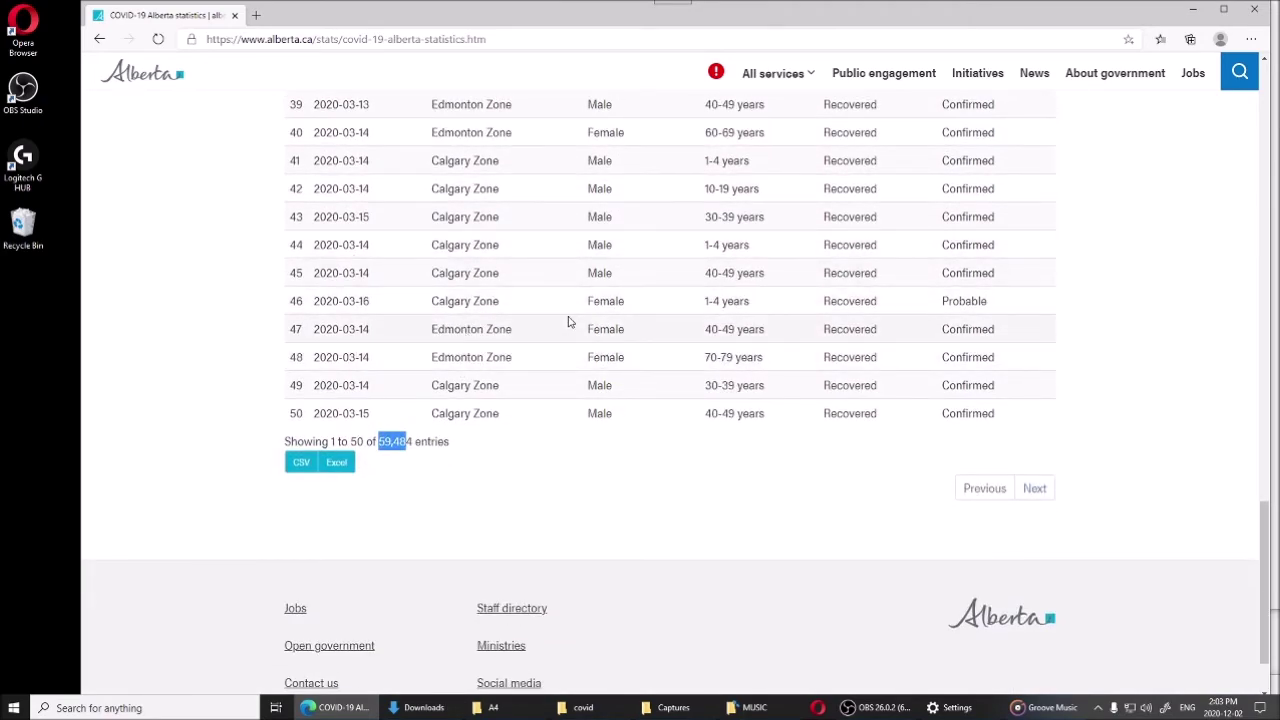
scroll(780, 300, "up", 4)
scroll(991, 286, "down", 2)
scroll(600, 180, "up", 5)
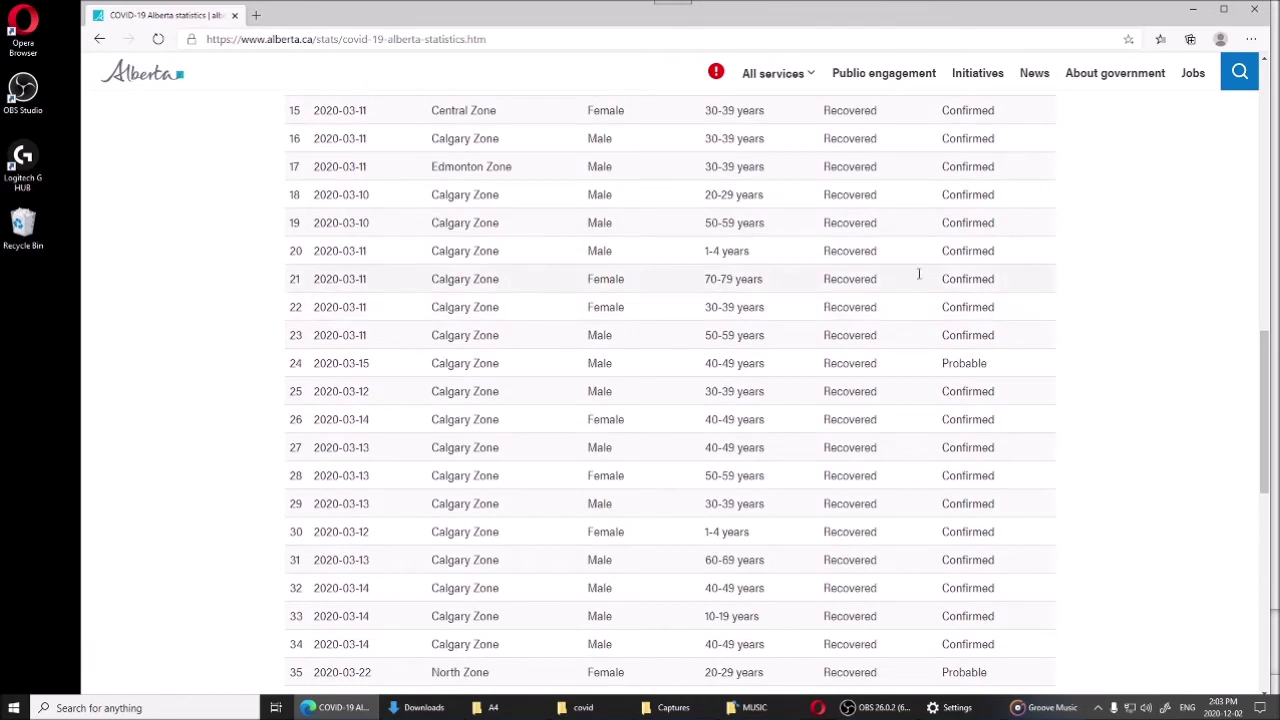
scroll(1092, 572, "down", 2)
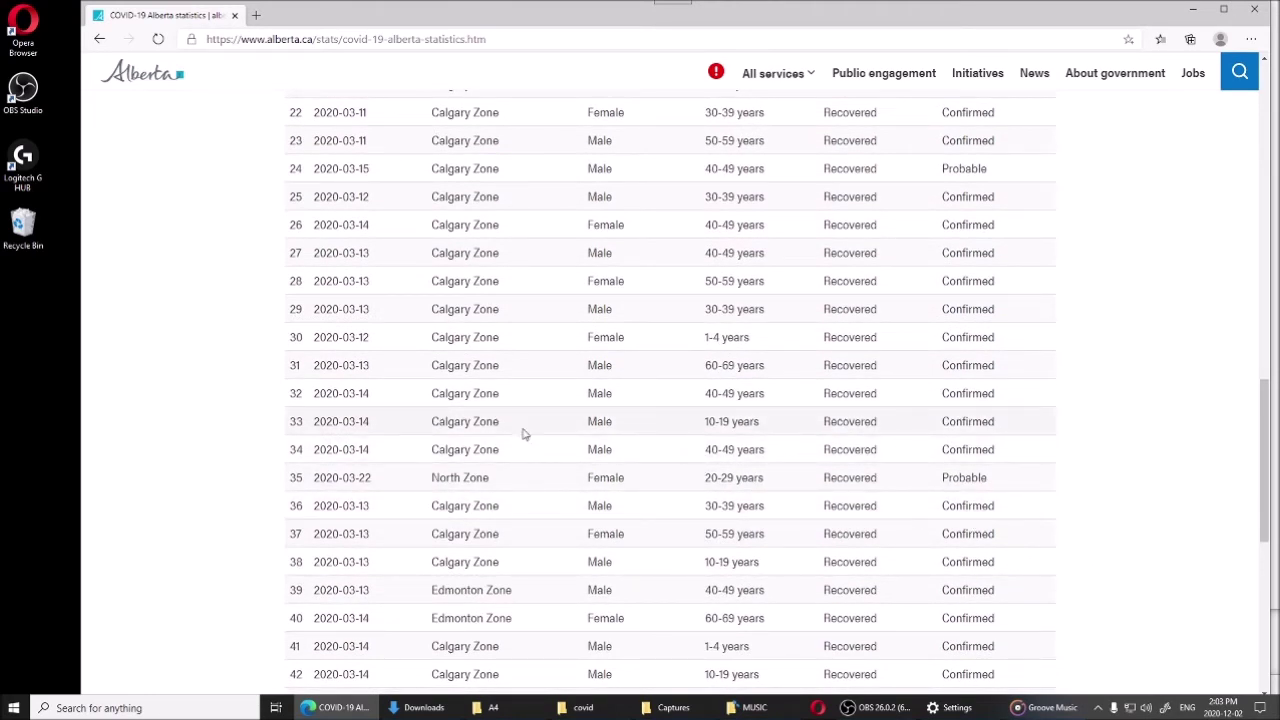
Export the full case table as an Excel file, choosing to wait for the unresponsive page.
scroll(792, 309, "down", 6)
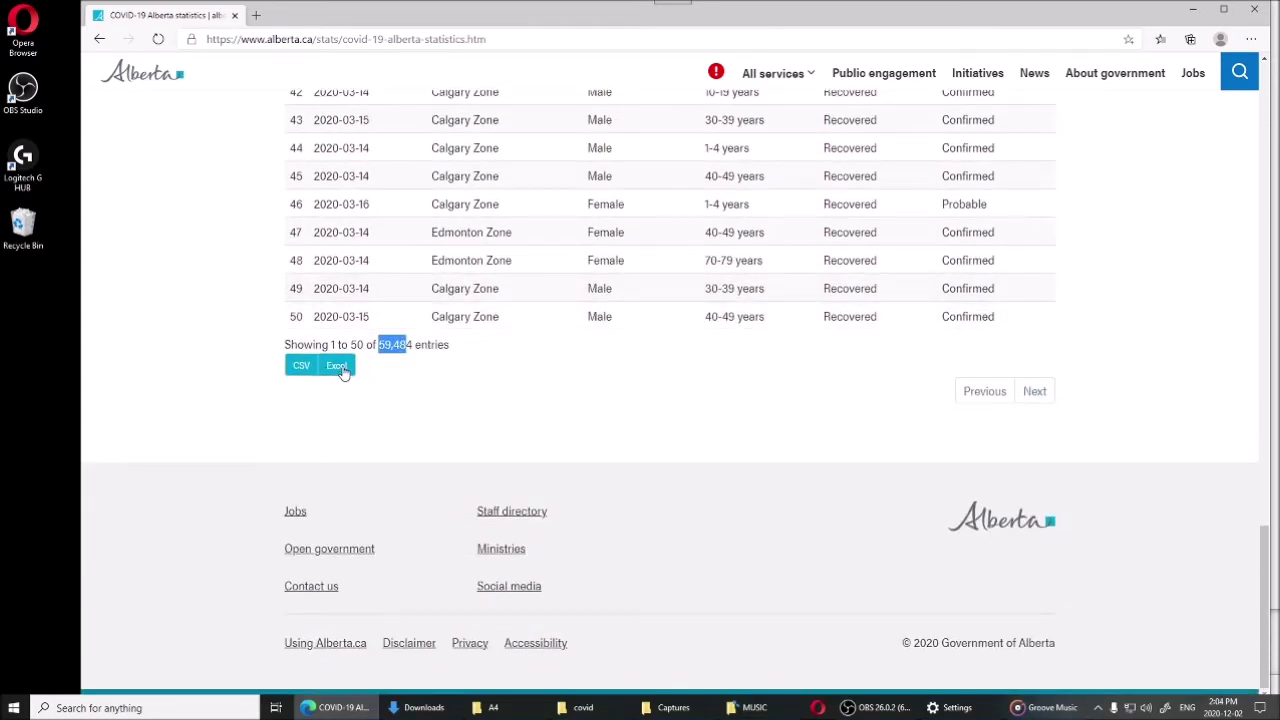
left_click(340, 367)
mouse_move(1222, 708)
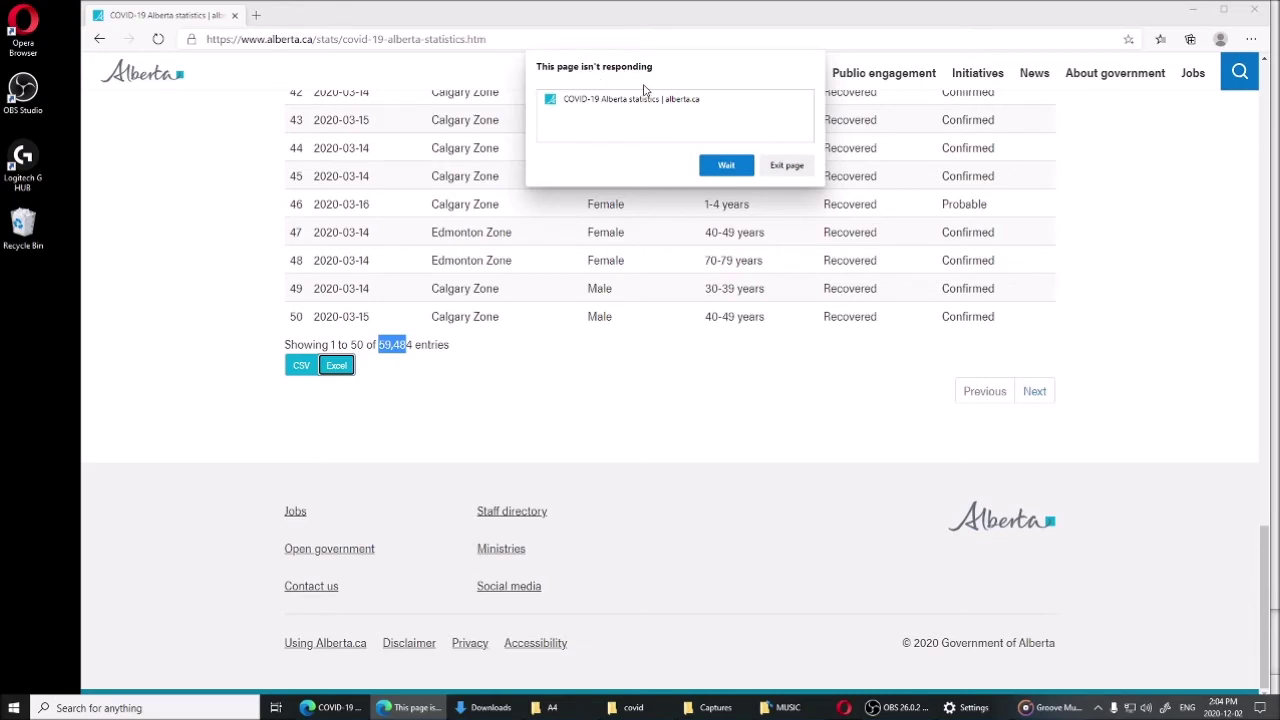
left_click(729, 168)
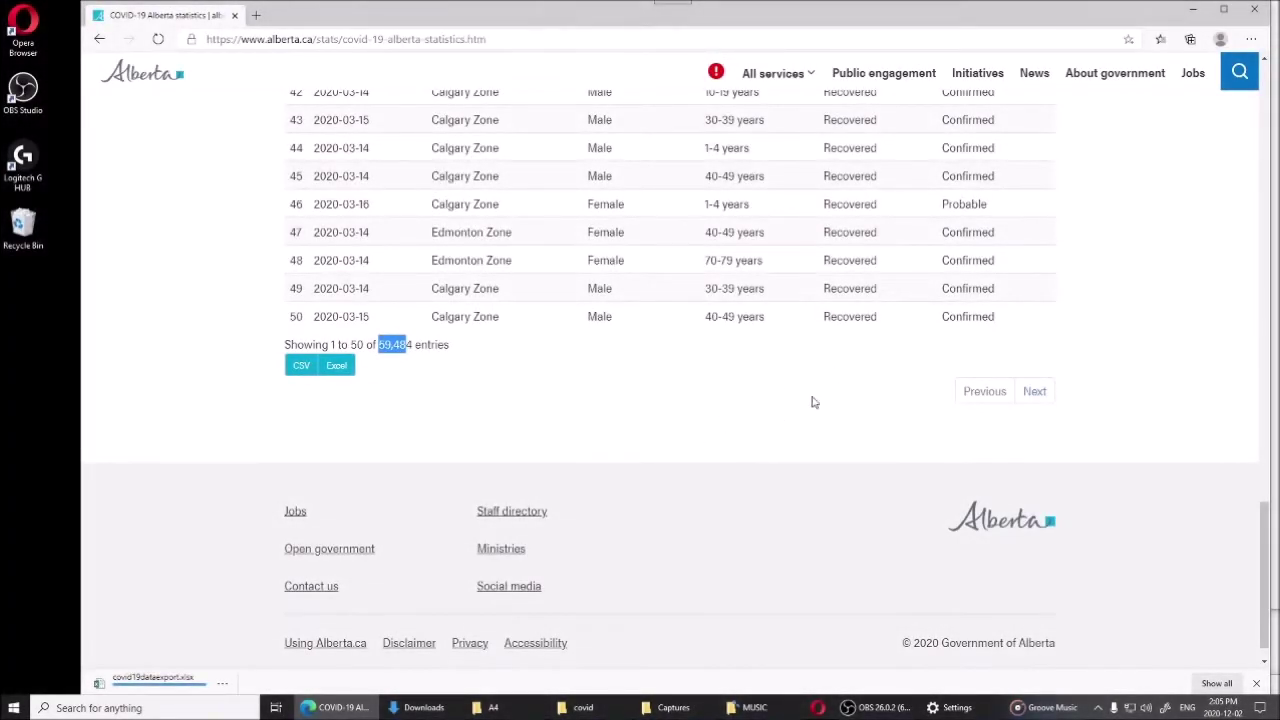
Open the Downloads folder containing covid19dataexport.xlsx and reposition its window over the web page.
left_click_drag(692, 412, 560, 605)
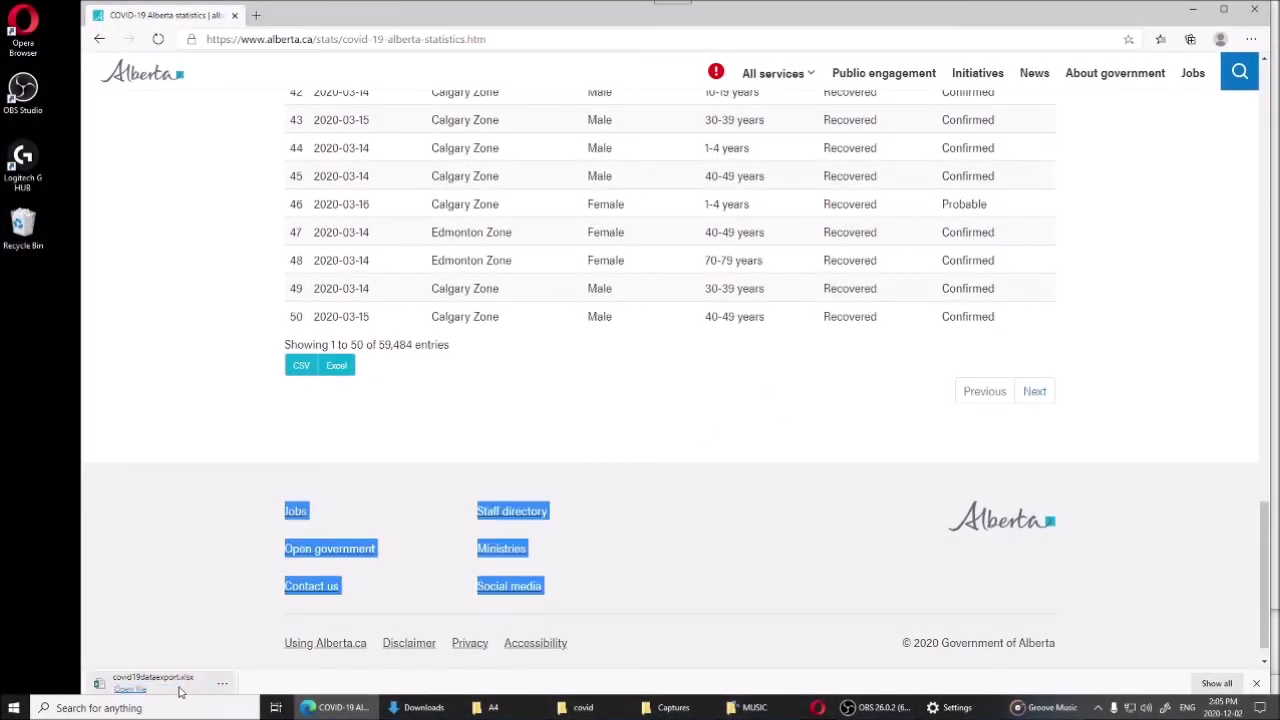
left_click(457, 712)
left_click_drag(381, 524, 470, 205)
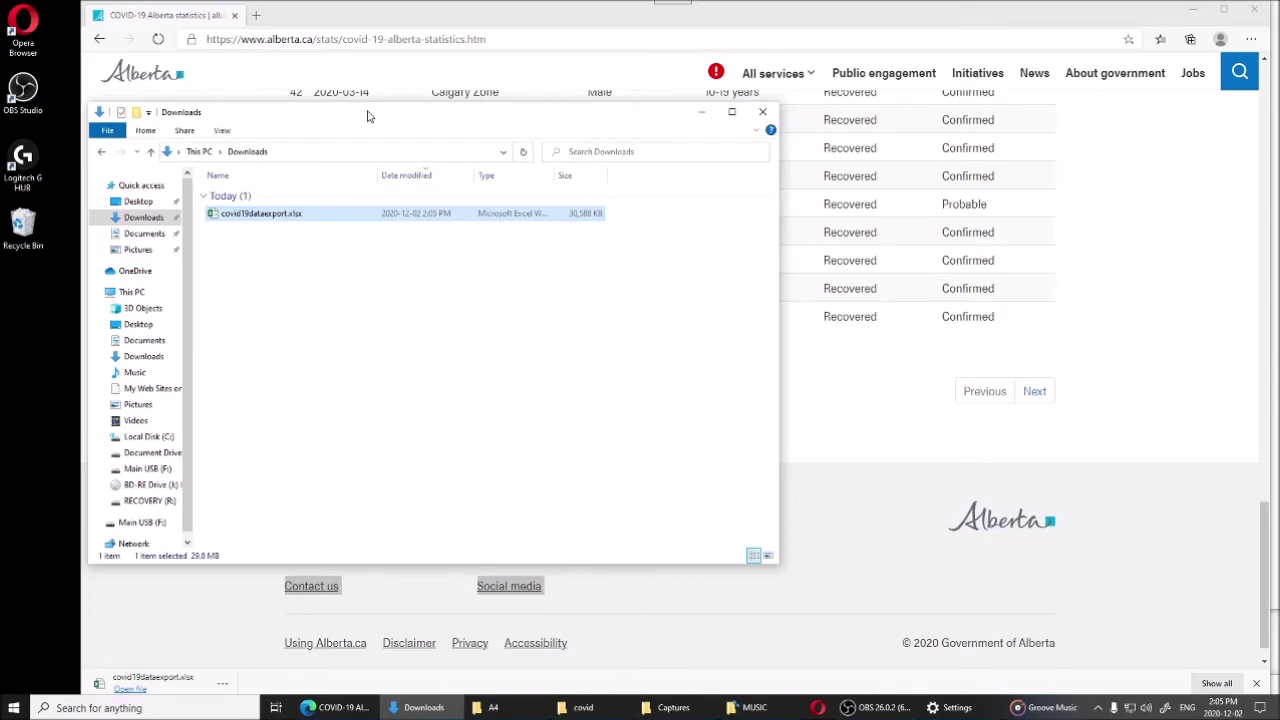
left_click_drag(367, 117, 718, 248)
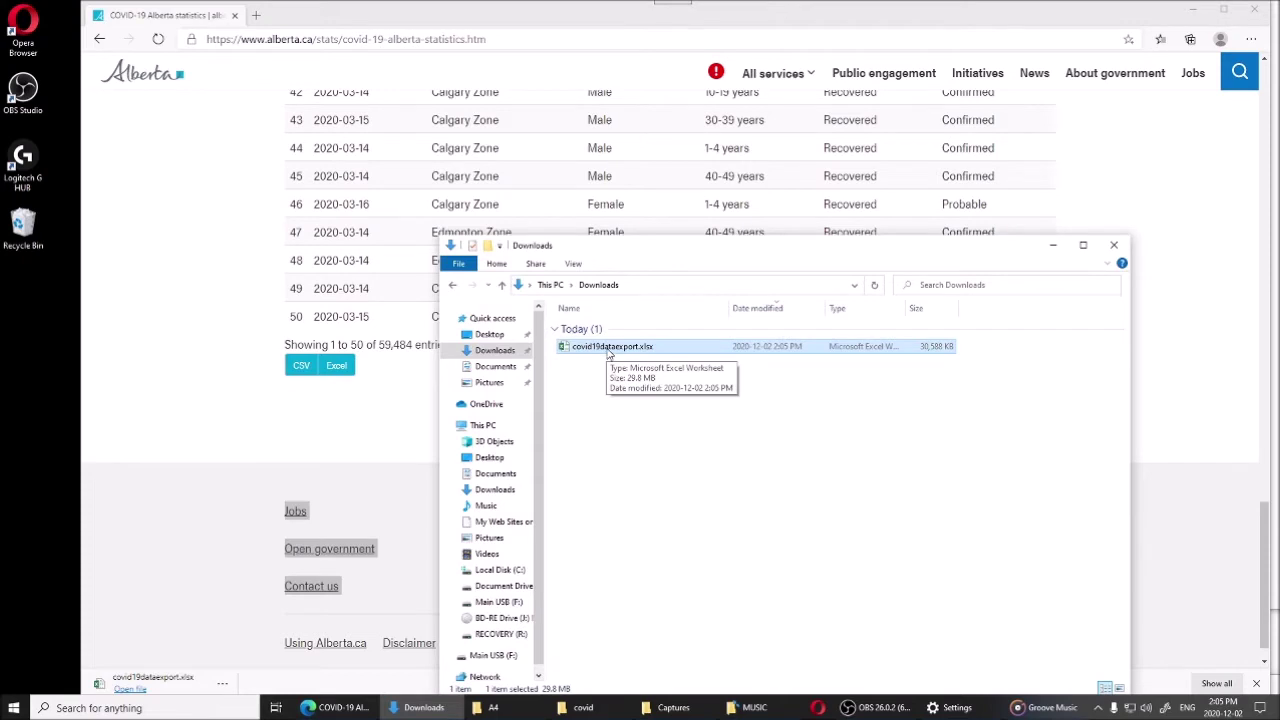
Open covid19dataexport.xlsx from the Downloads folder in Excel and enable editing for the protected workbook.
left_click(607, 347)
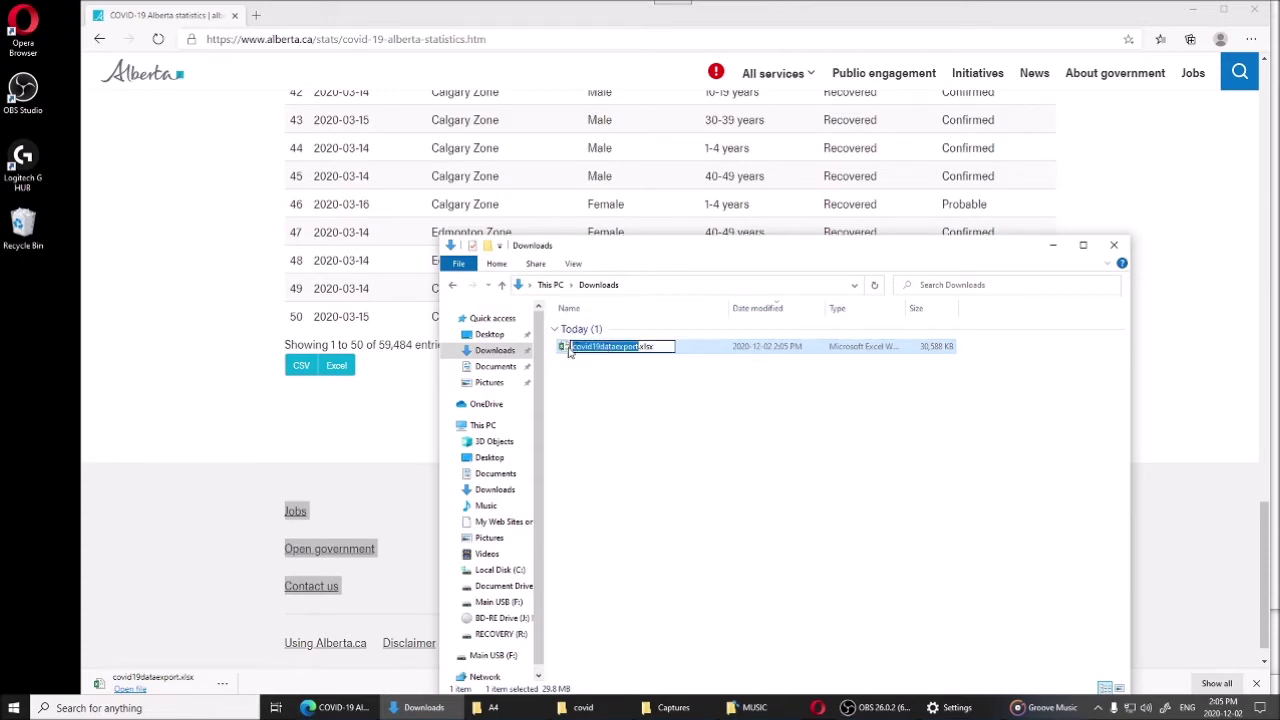
key("Escape")
double_click(567, 348)
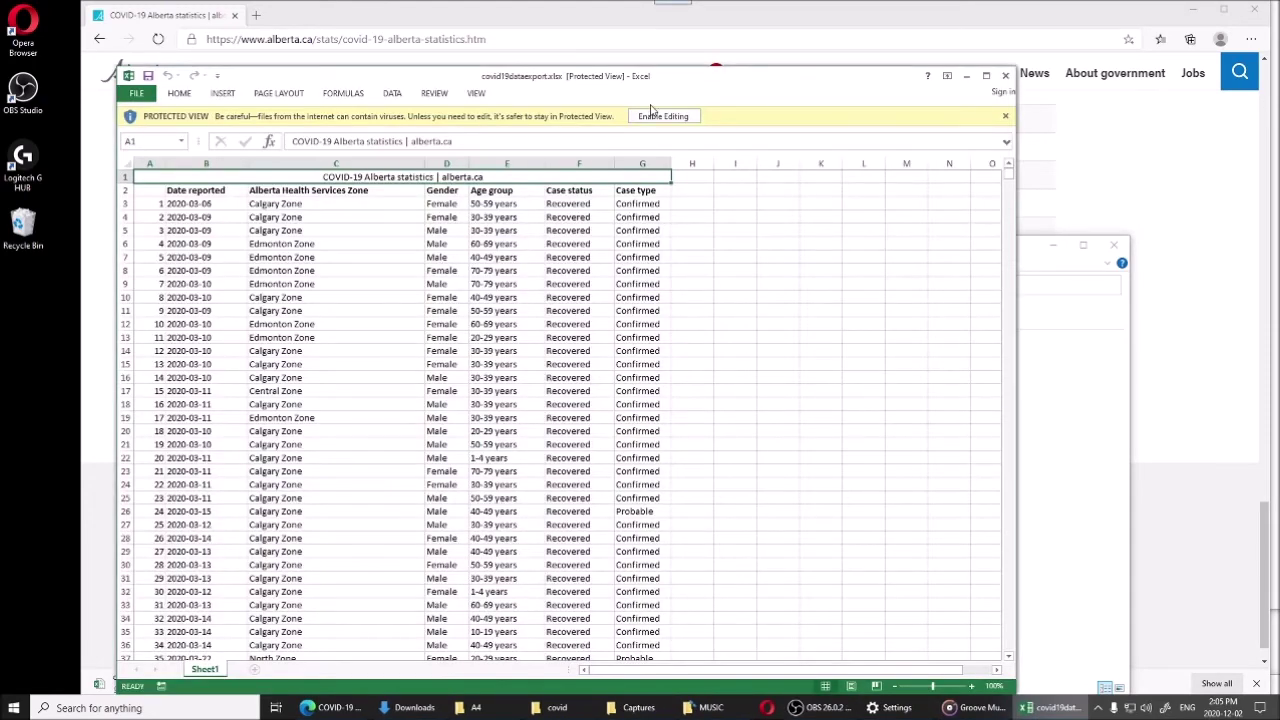
left_click_drag(703, 88, 797, 66)
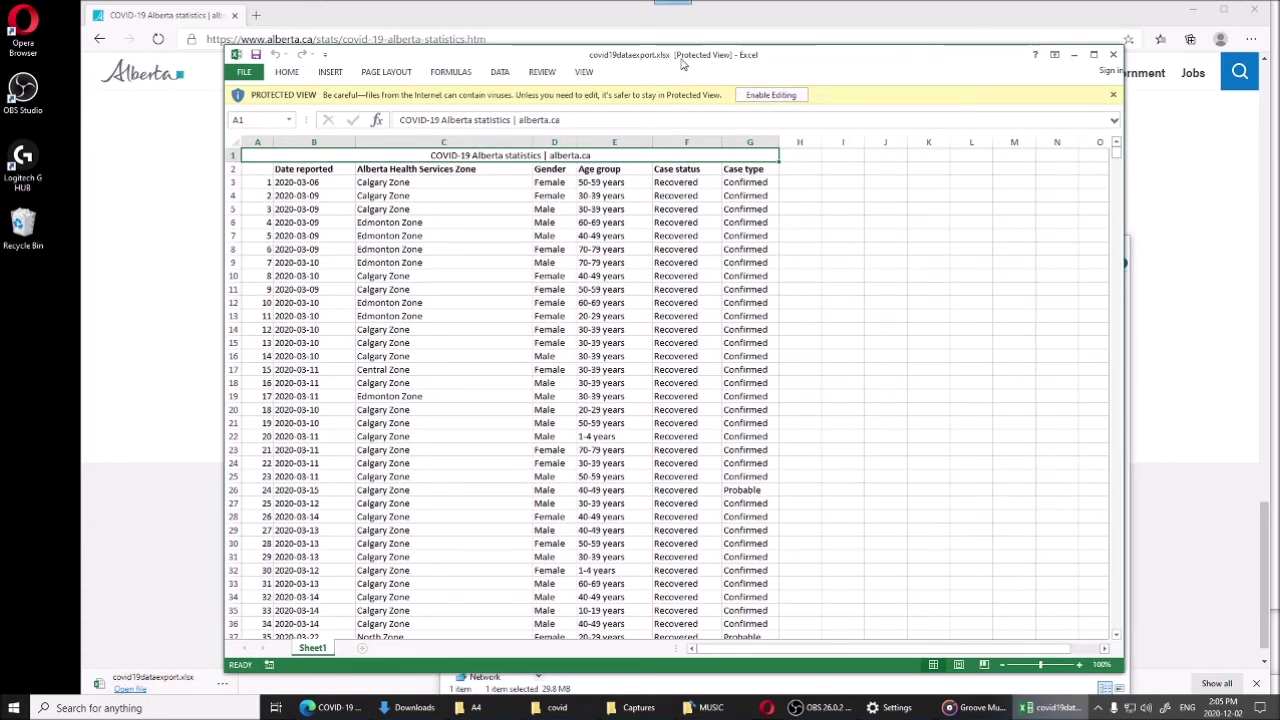
left_click(762, 95)
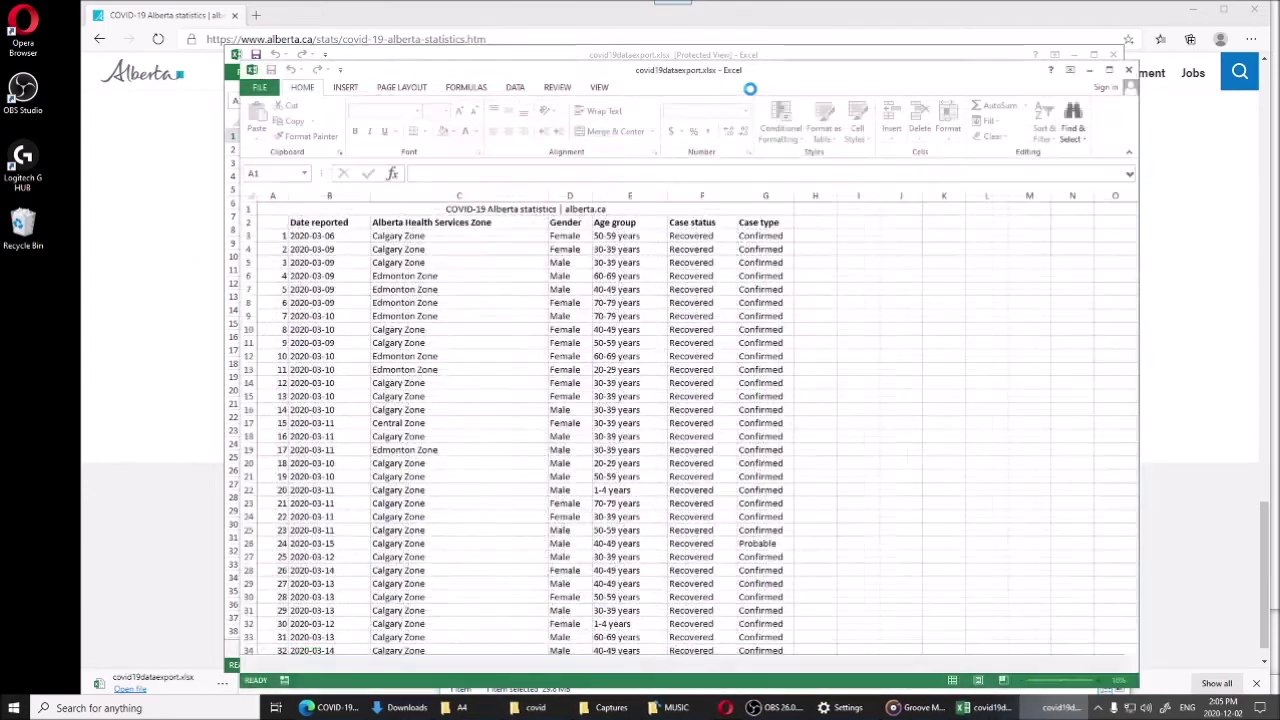
Try the workbook window maximized, restore its size, and move it aside to uncover the web page.
double_click(754, 76)
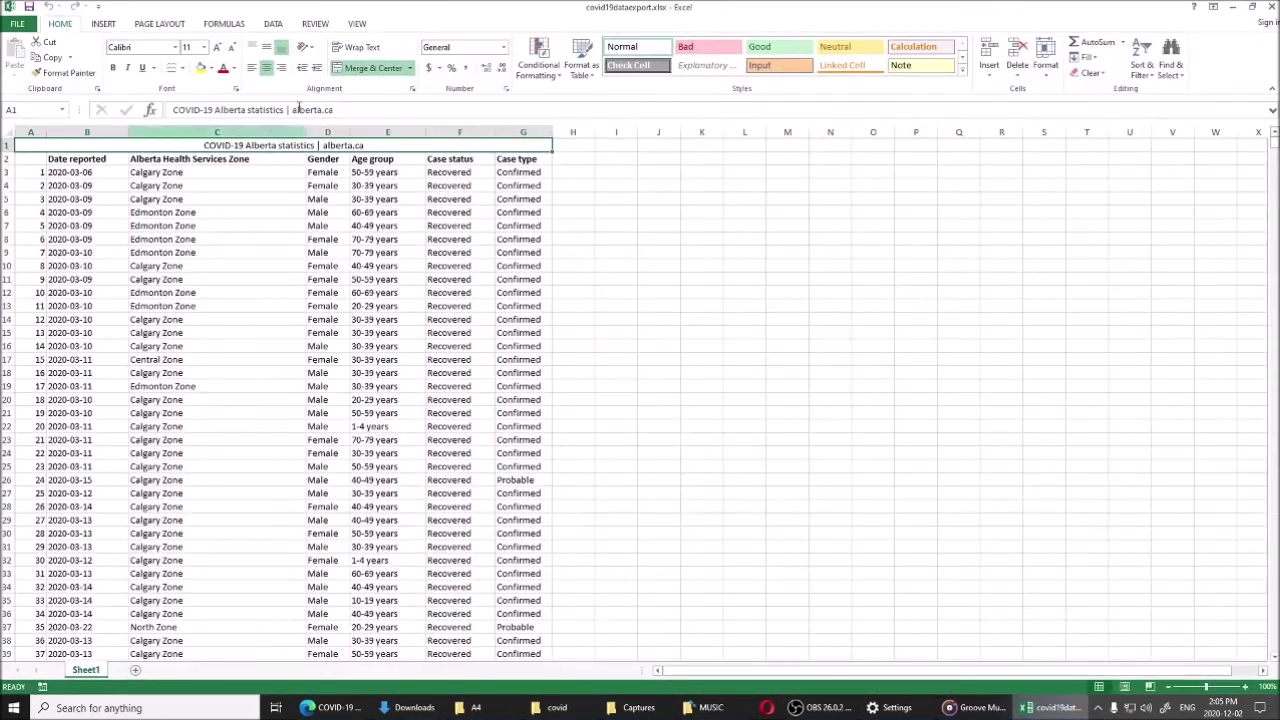
left_click(1251, 7)
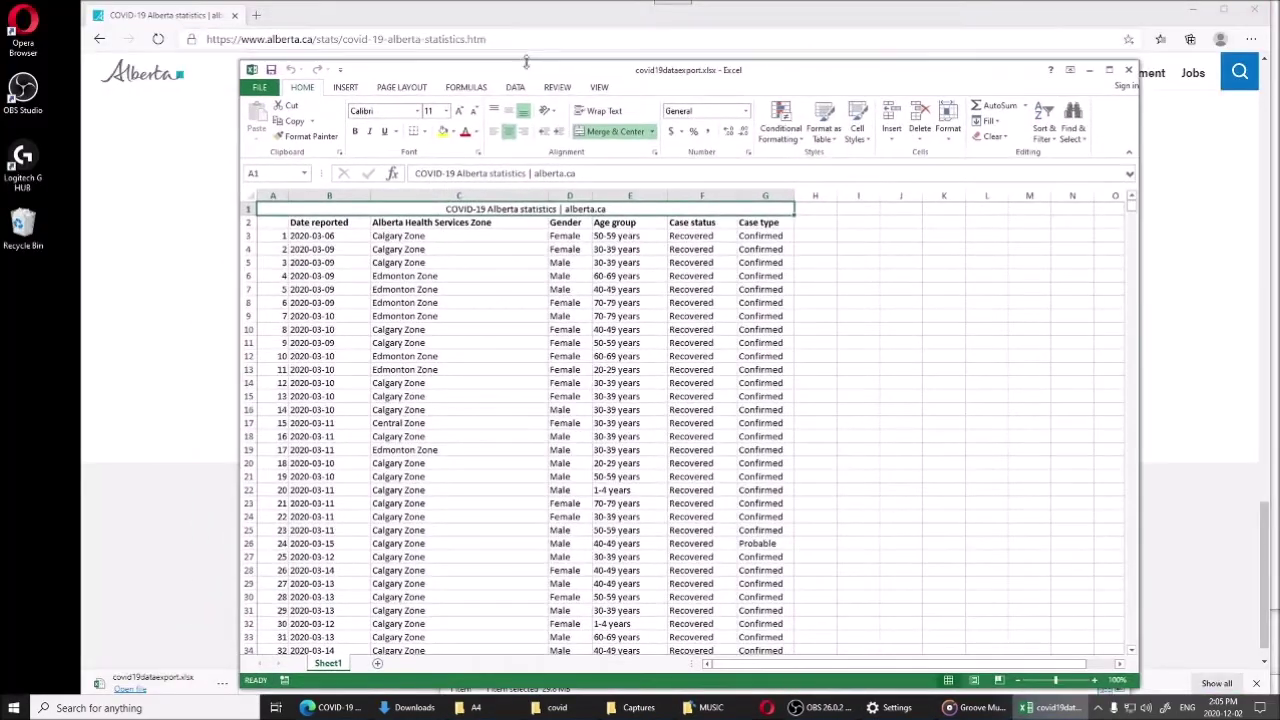
left_click_drag(527, 60, 1001, 33)
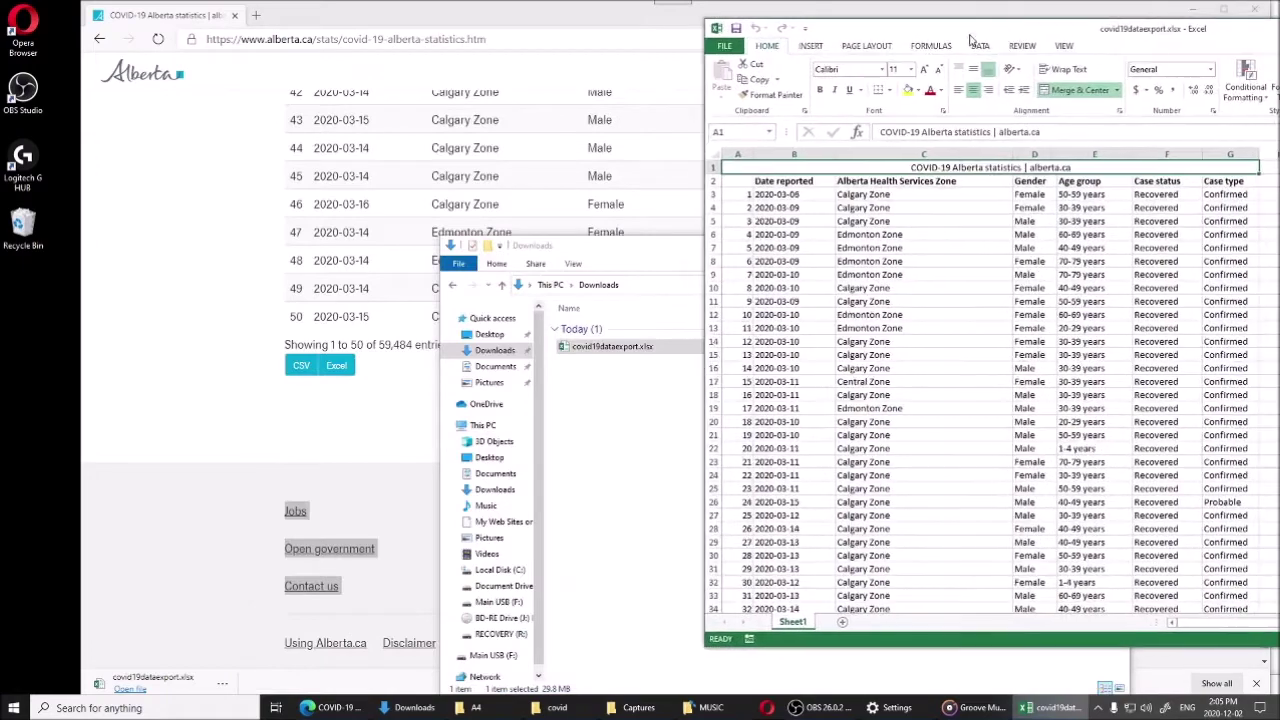
Switch to the Alberta statistics web page and review the Data export table up to its column headings.
left_click(110, 183)
scroll(166, 182, "up", 4)
scroll(557, 171, "up", 8)
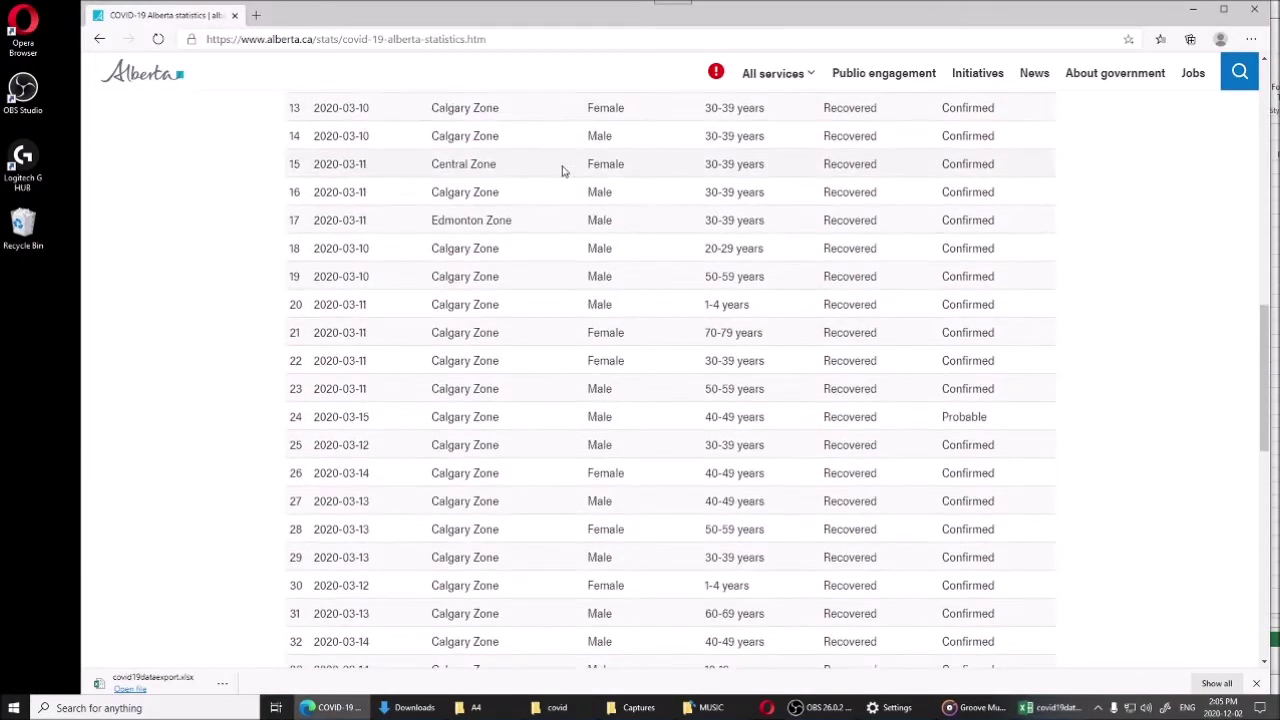
scroll(548, 175, "up", 3)
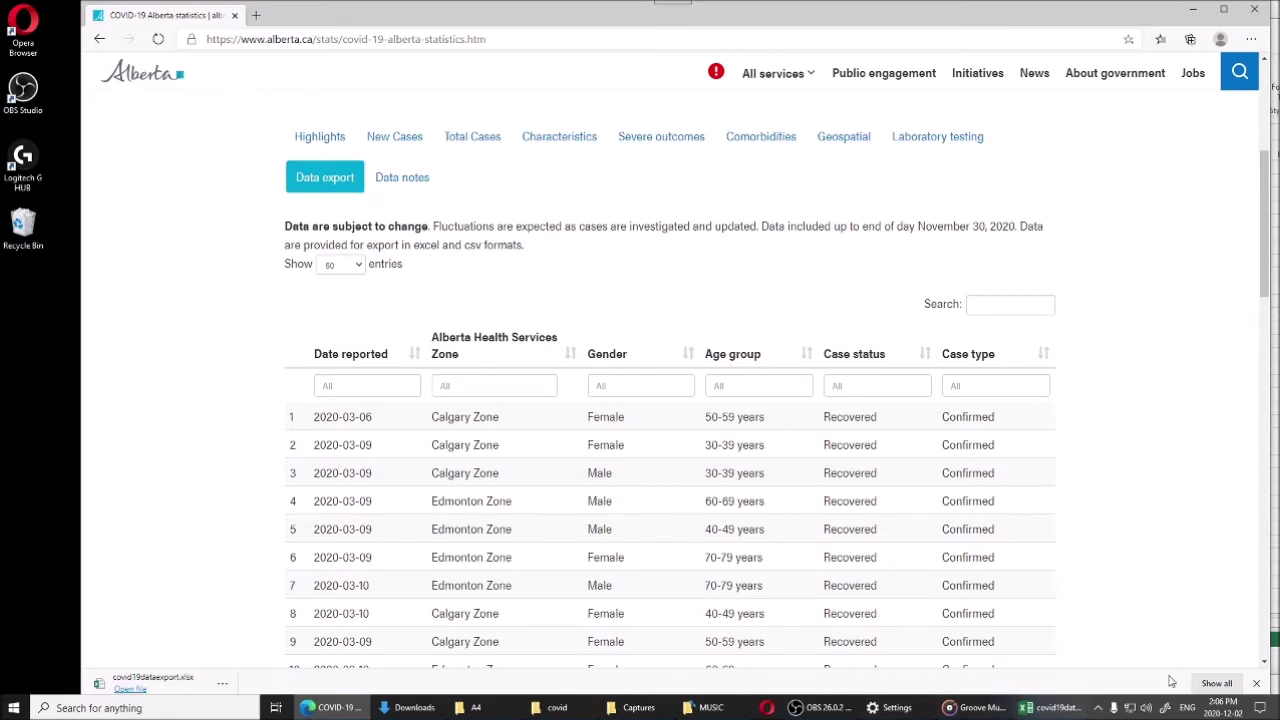
Switch back to the Excel workbook, inspect its first case rows, and move its window over the web page.
left_click(1052, 707)
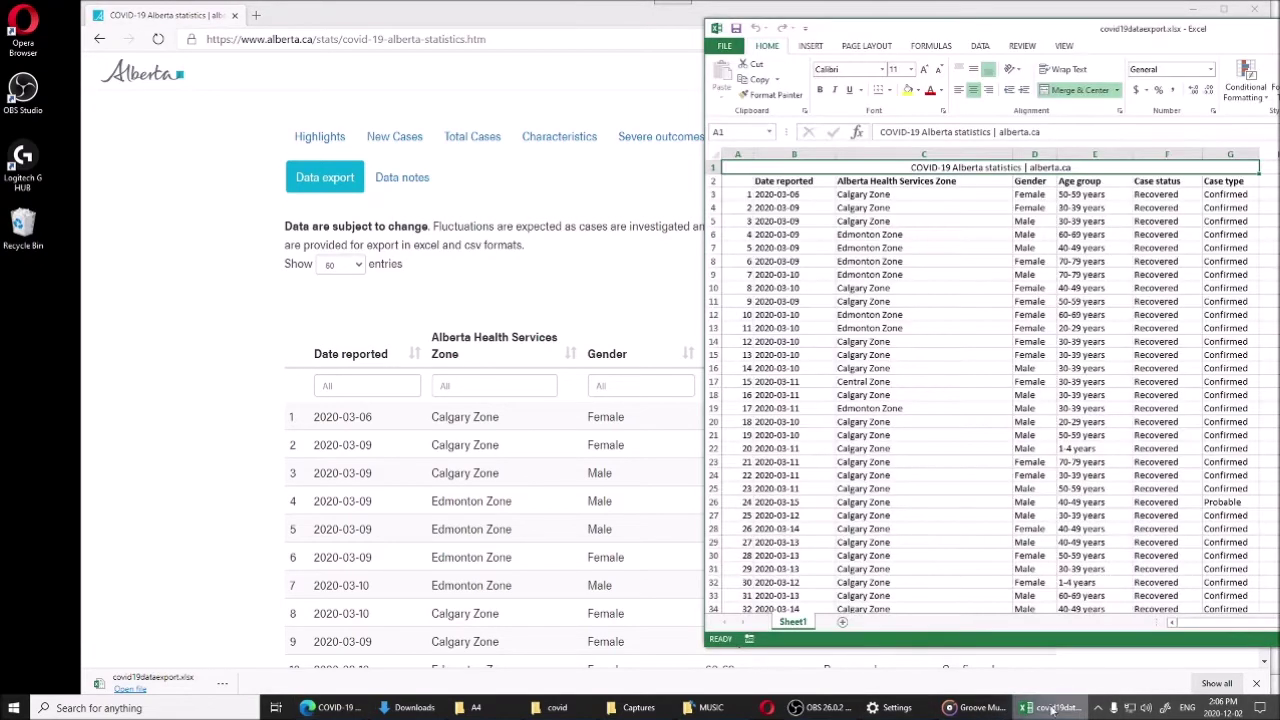
left_click(903, 195)
left_click(1032, 211)
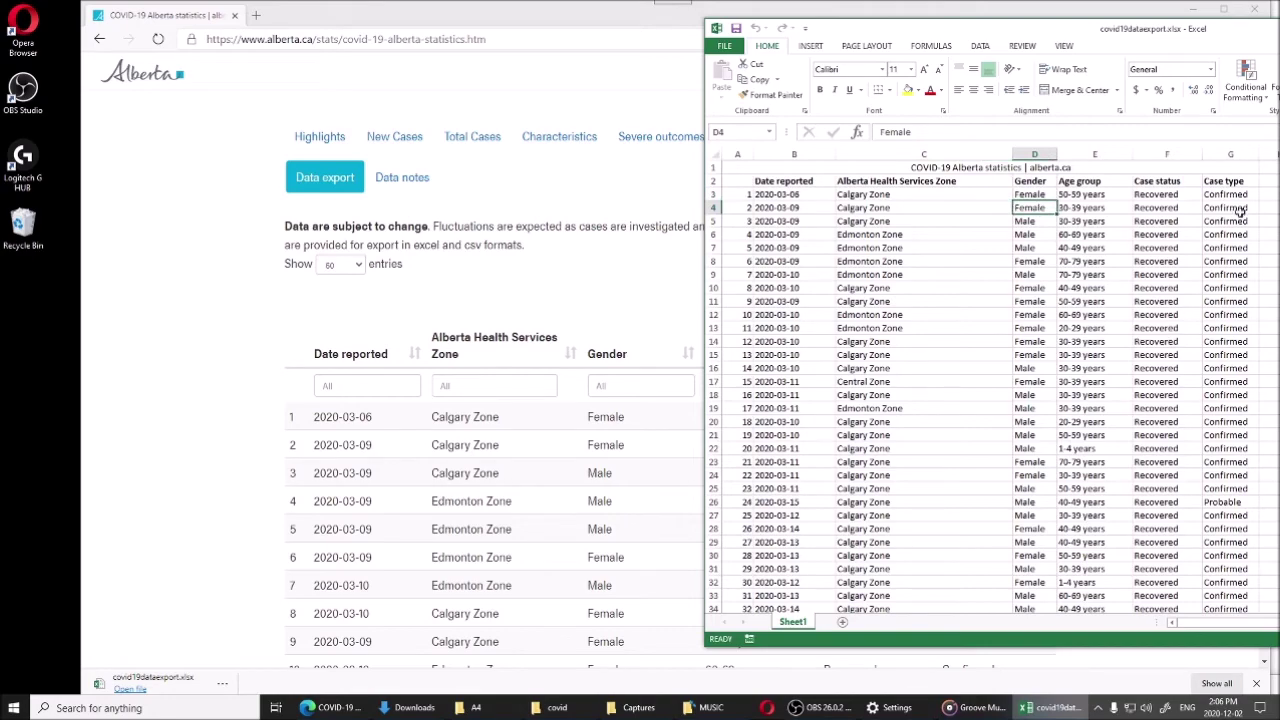
left_click_drag(1165, 35, 765, 55)
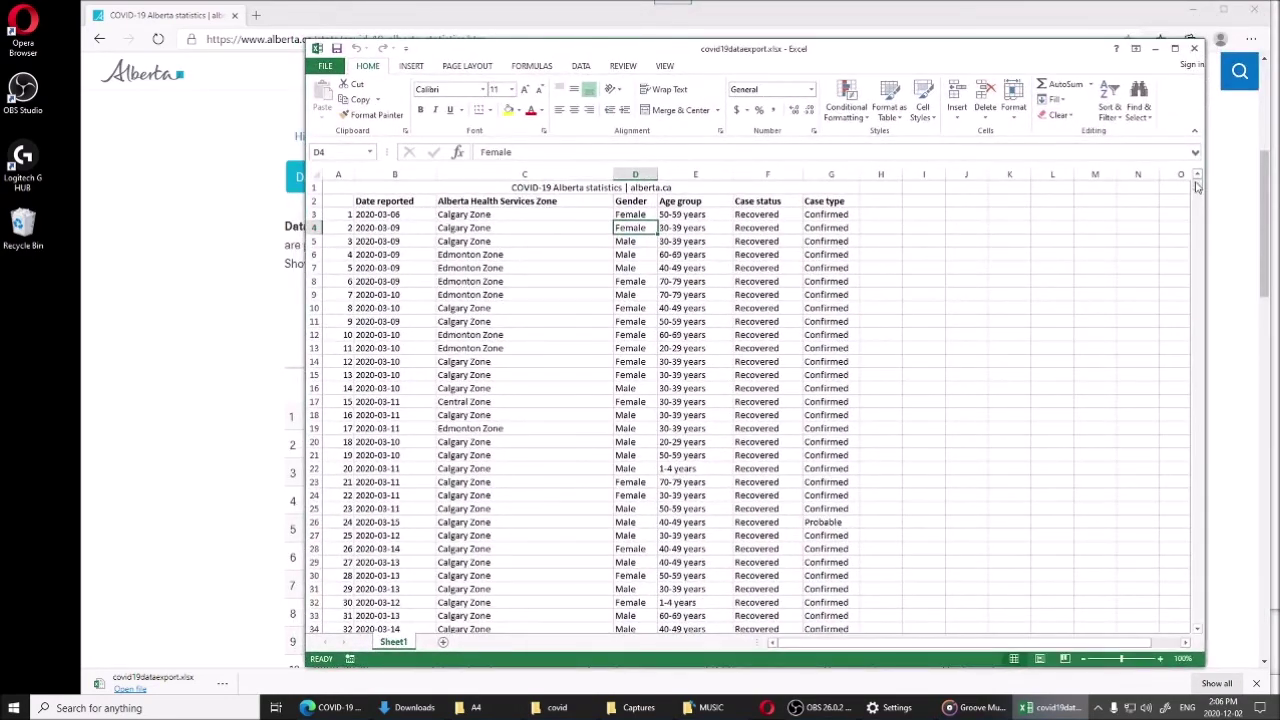
Inspect the final case records, selecting the last record number in A59486 and the reported date in B59467.
left_click_drag(1198, 186, 1184, 622)
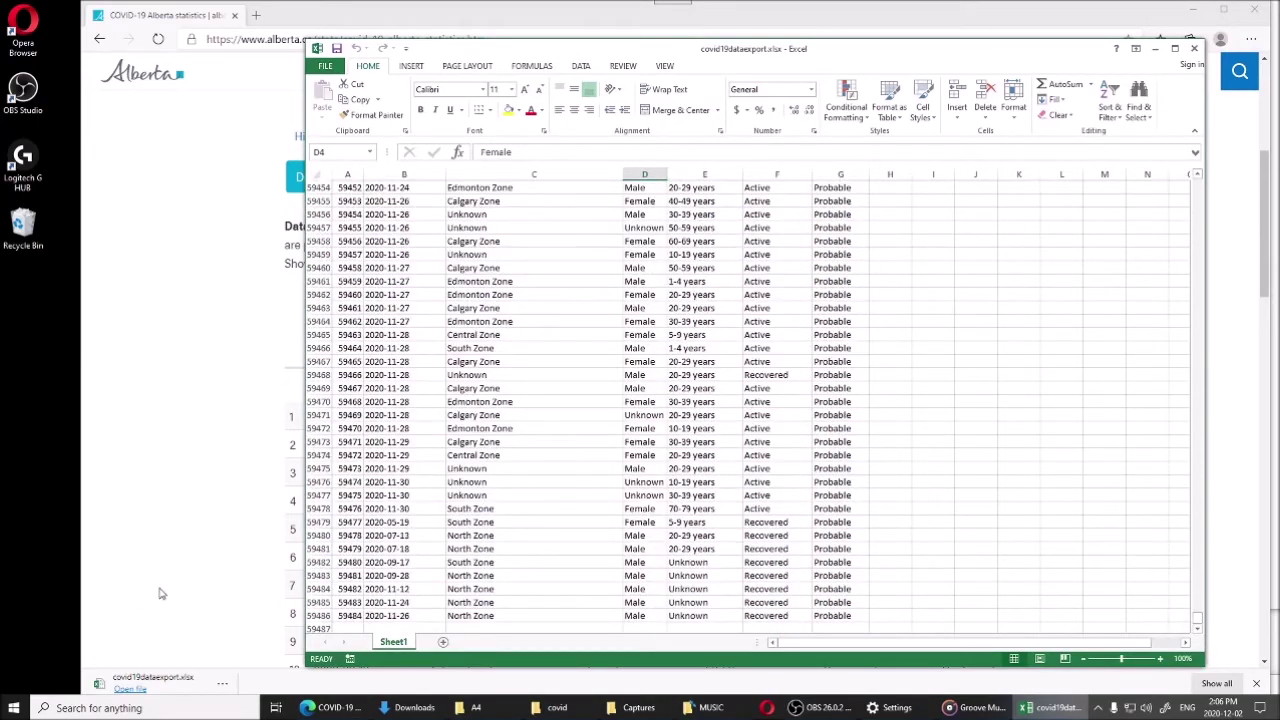
left_click(348, 615)
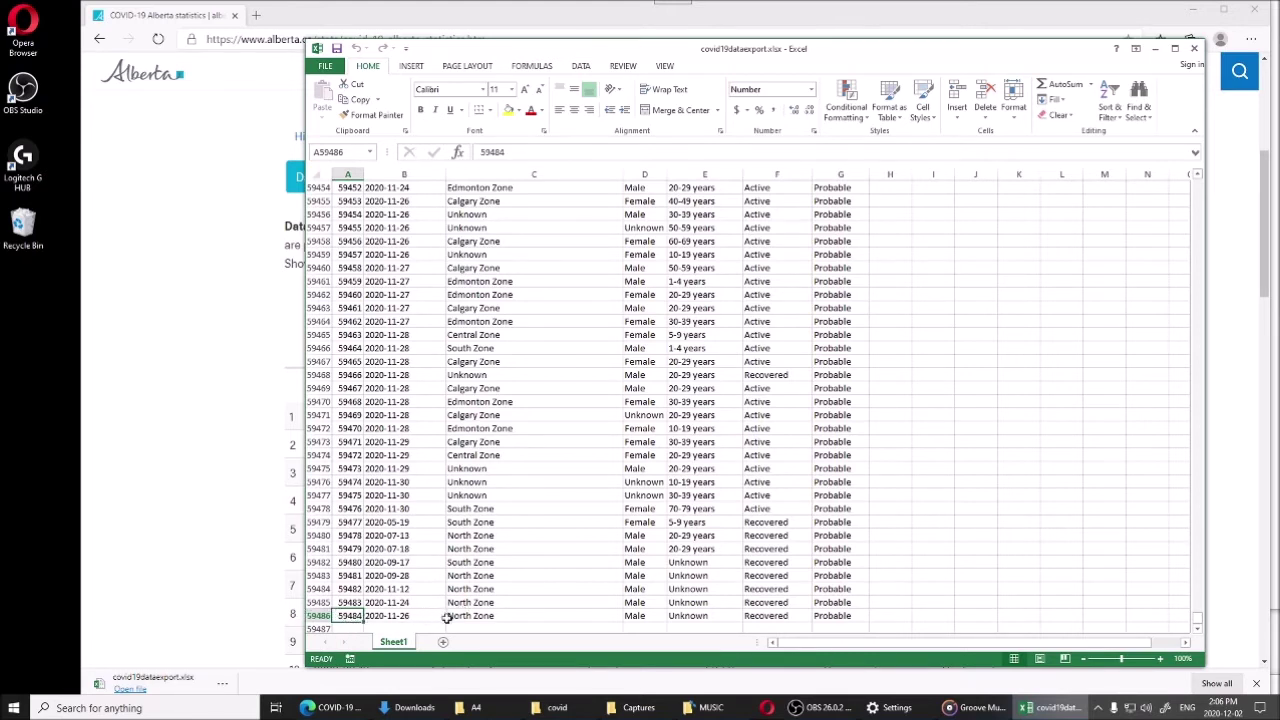
left_click(430, 358)
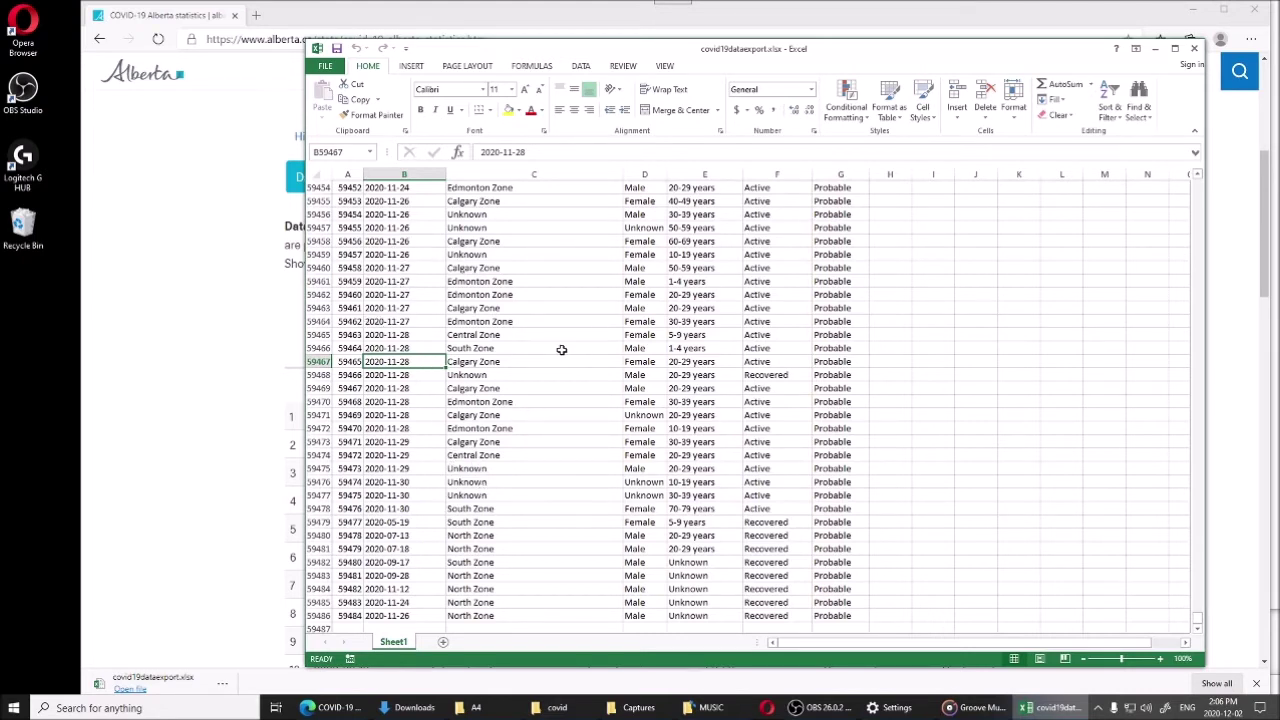
Review the case records from the first row down to the blank rows below the last entry.
left_click_drag(1198, 620, 1198, 180)
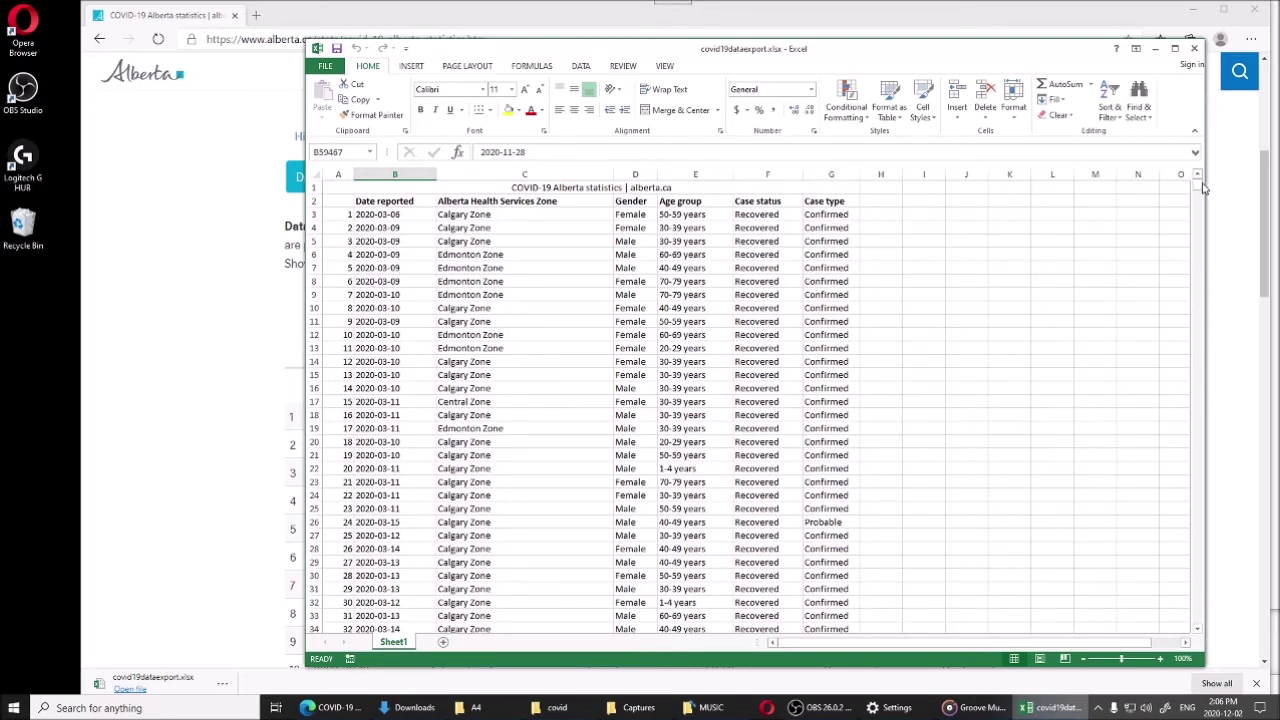
left_click_drag(1197, 182, 1196, 622)
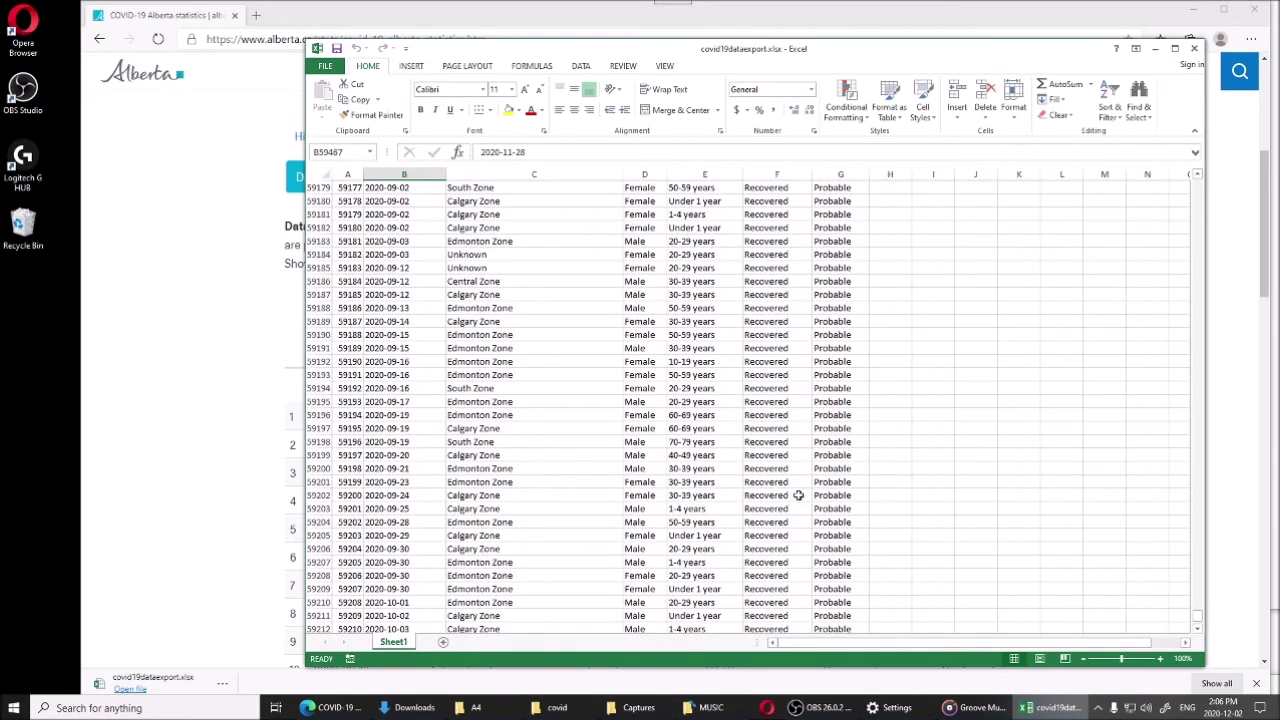
scroll(734, 494, "down", 20)
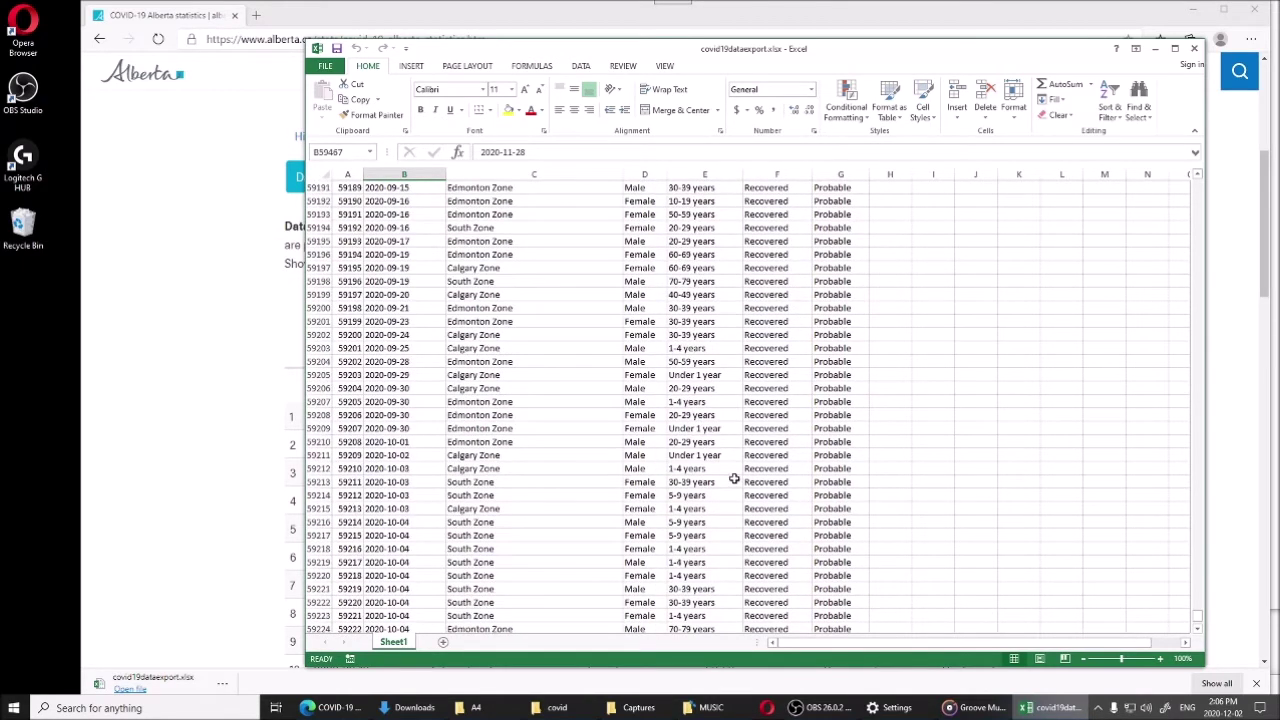
scroll(727, 476, "down", 20)
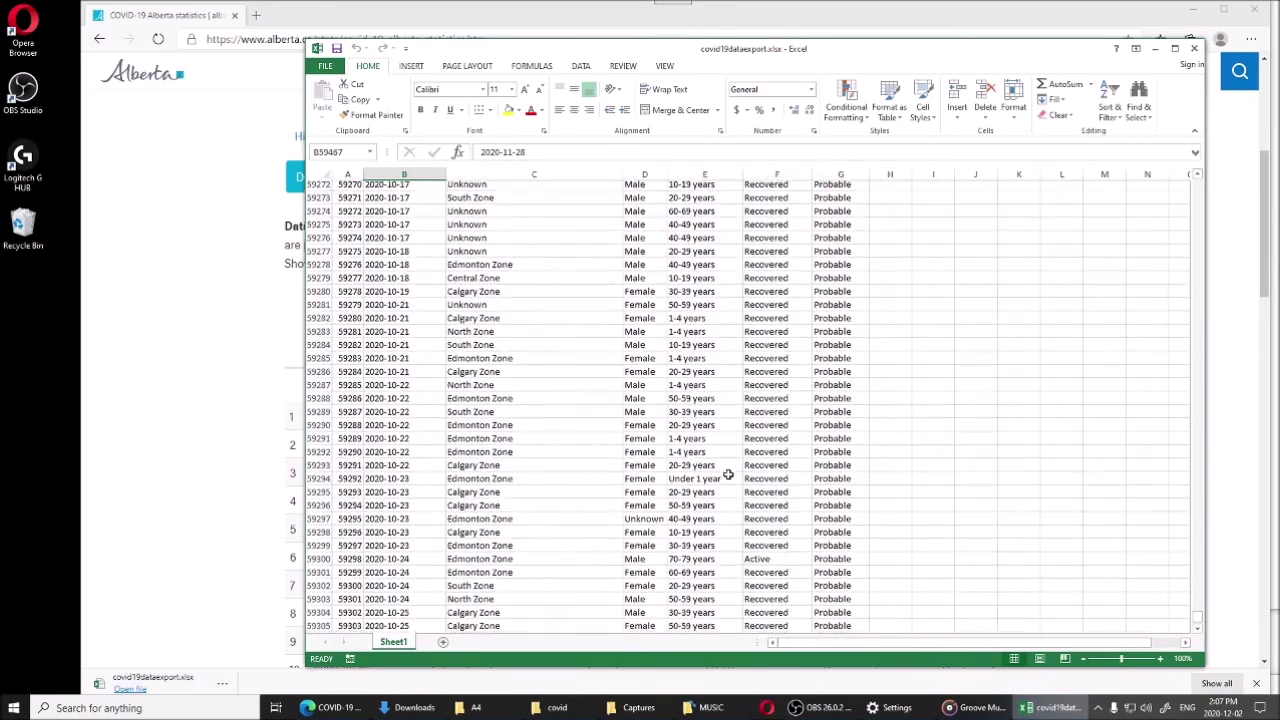
scroll(719, 472, "down", 15)
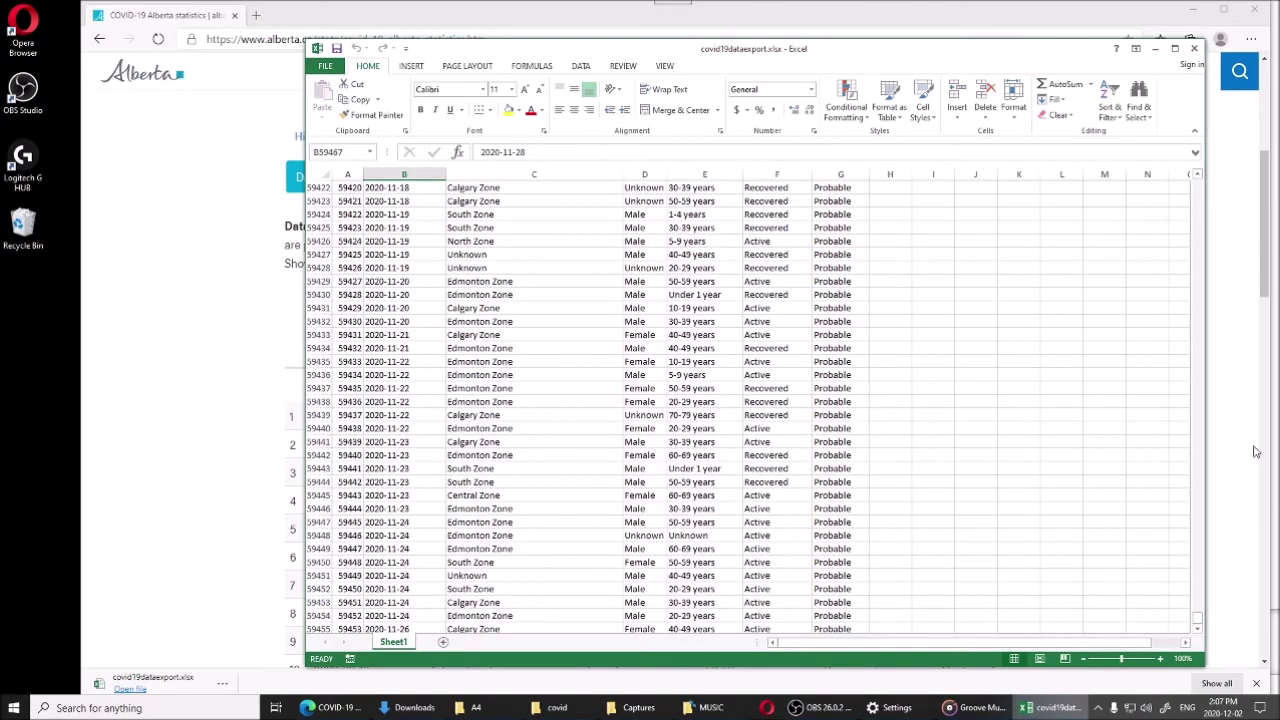
left_click(1197, 630)
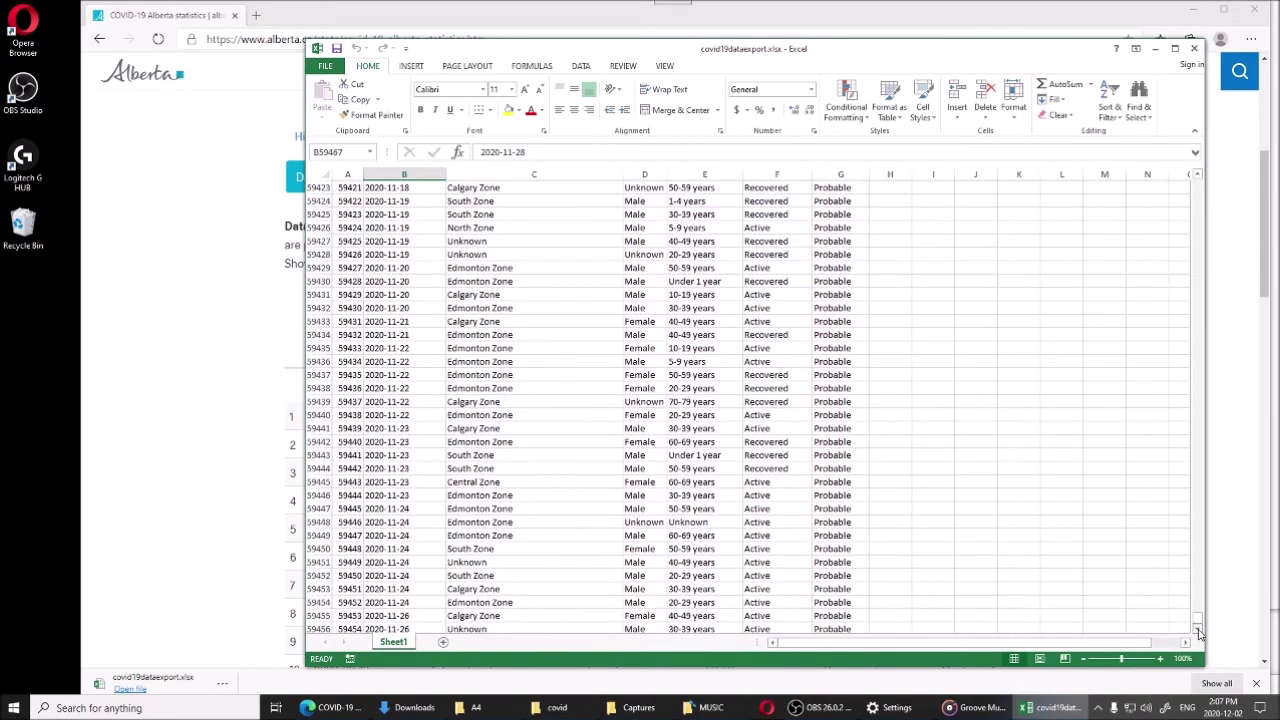
scroll(1197, 630, "down", 11)
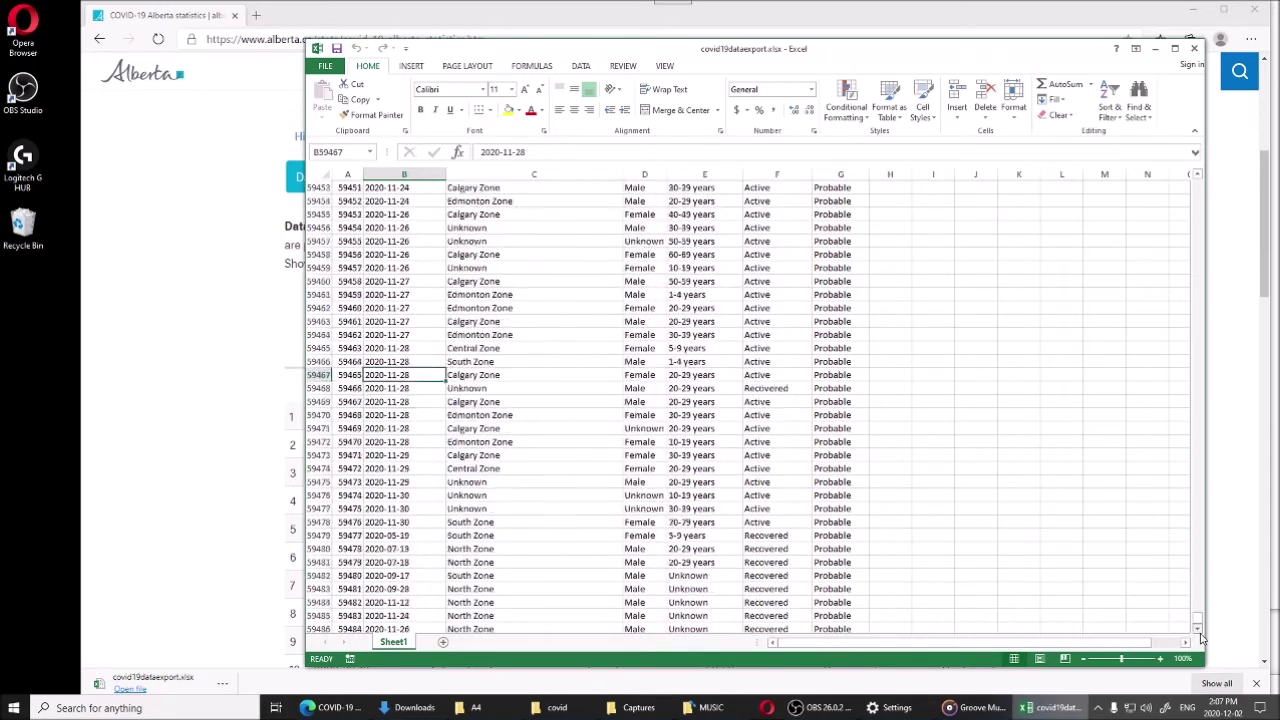
scroll(1197, 630, "down", 1)
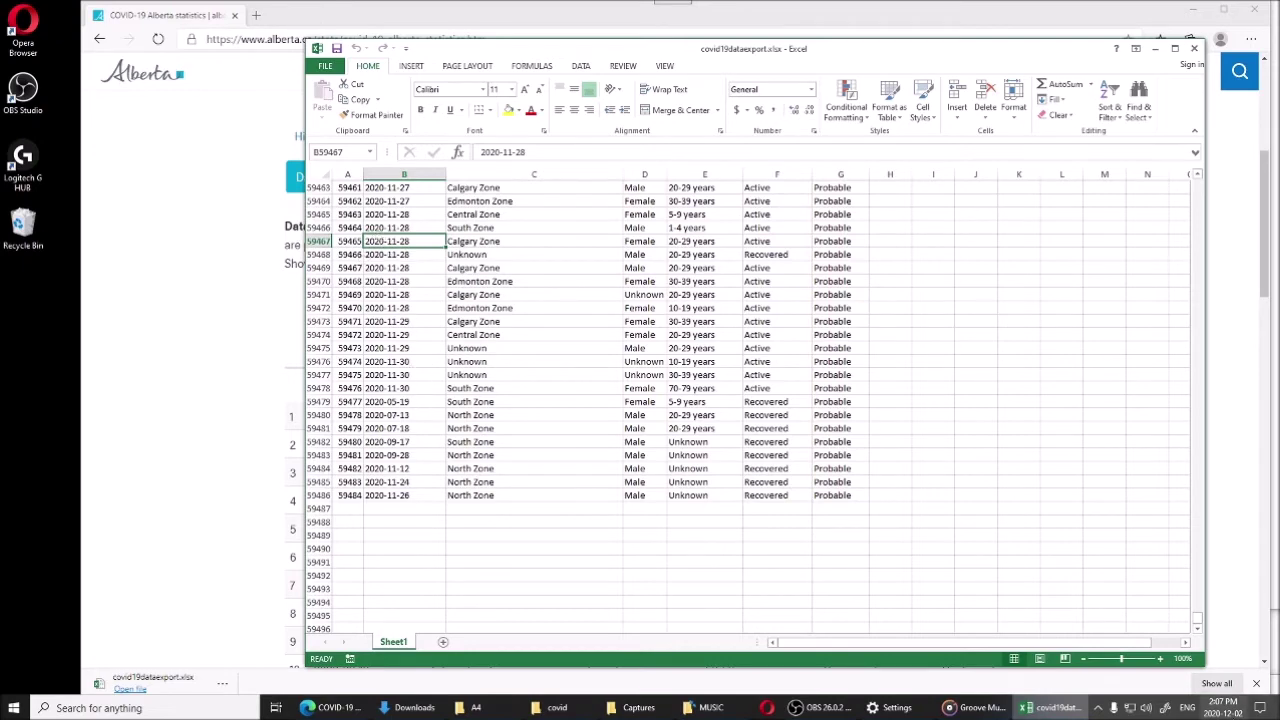
Select the reported date in B59478 and compare it with today's date in the system calendar.
mouse_move(1225, 707)
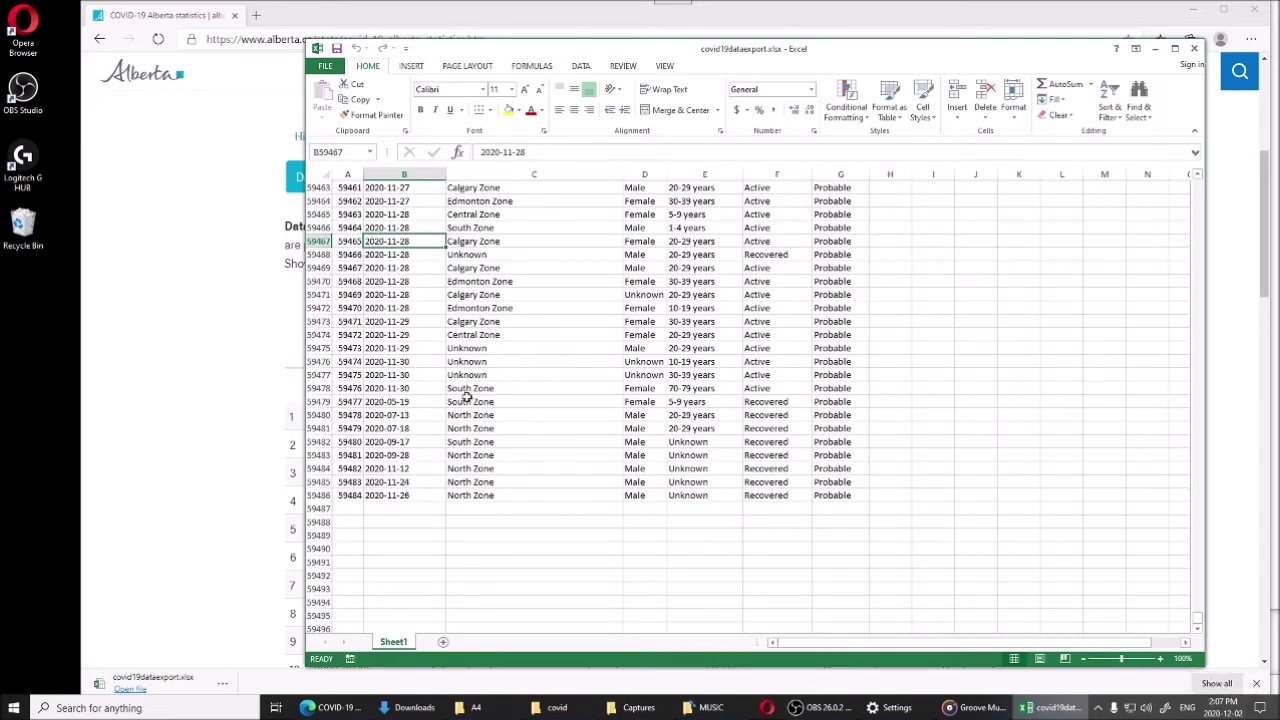
scroll(466, 397, "up", 5)
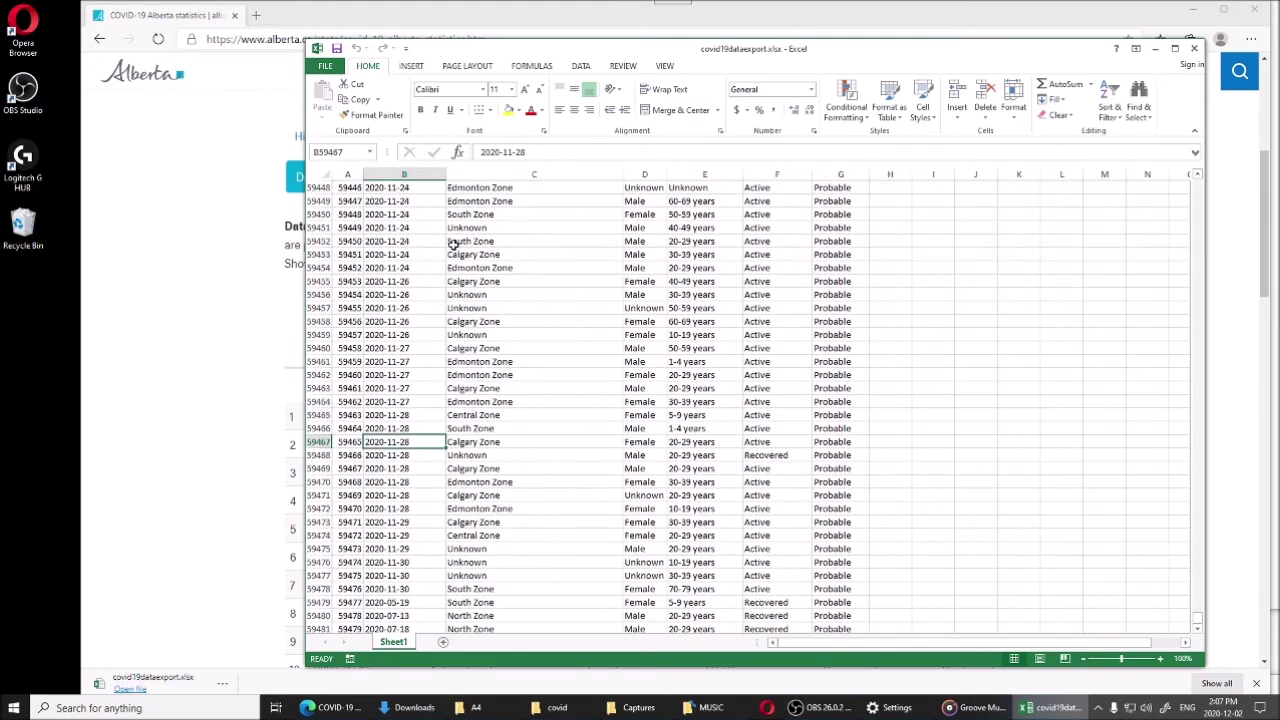
scroll(452, 244, "down", 5)
left_click(429, 365)
left_click(424, 387)
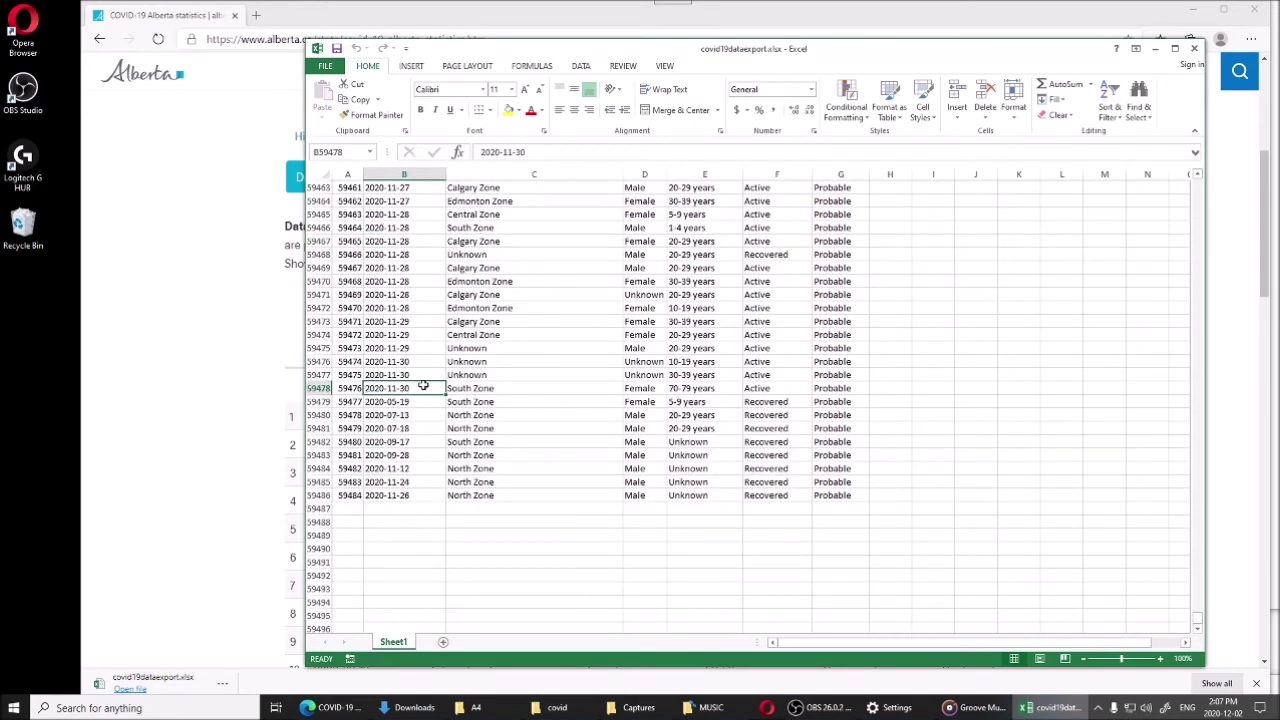
left_click(1225, 712)
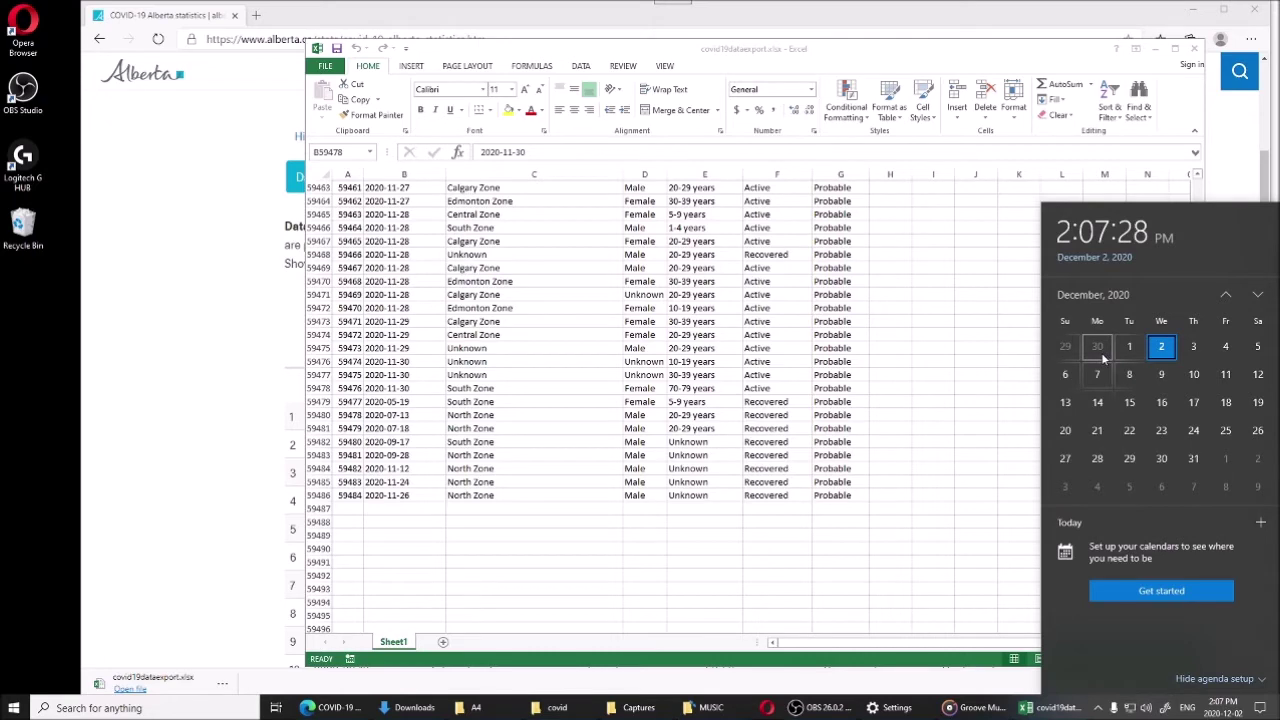
left_click(787, 408)
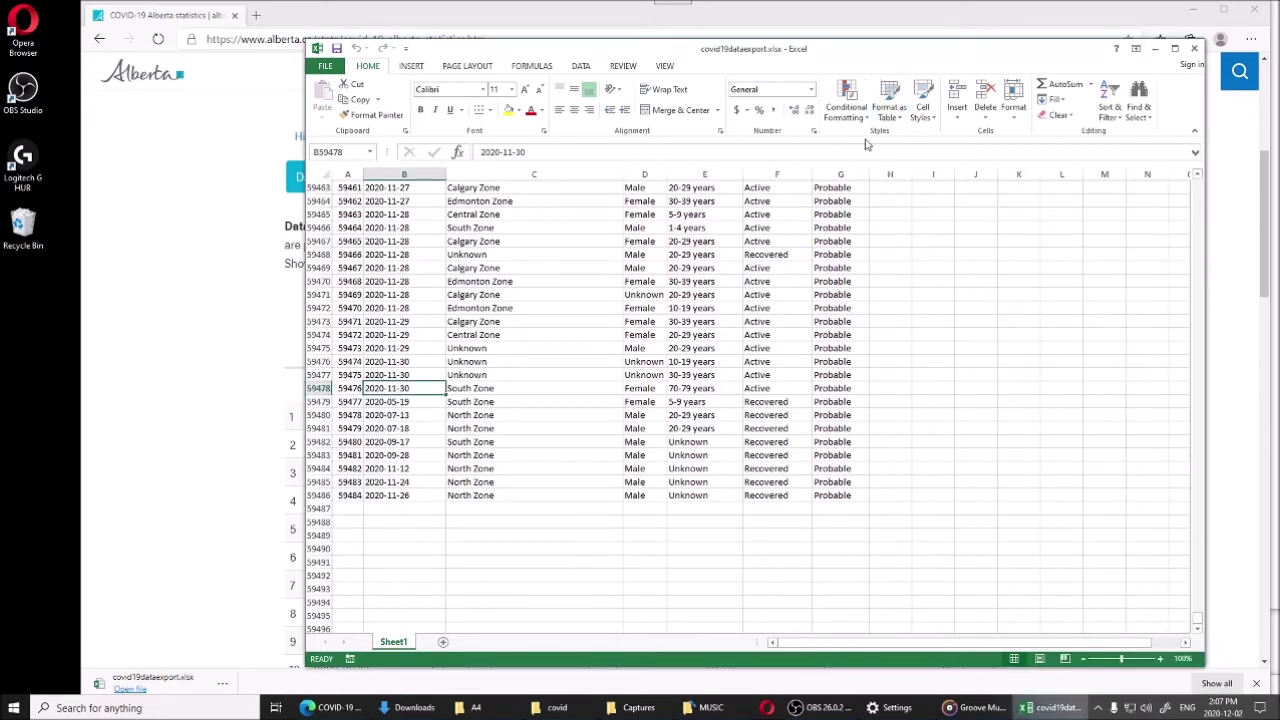
Return to the start of the case list and select the first reported date in B3.
scroll(925, 345, "up", 14)
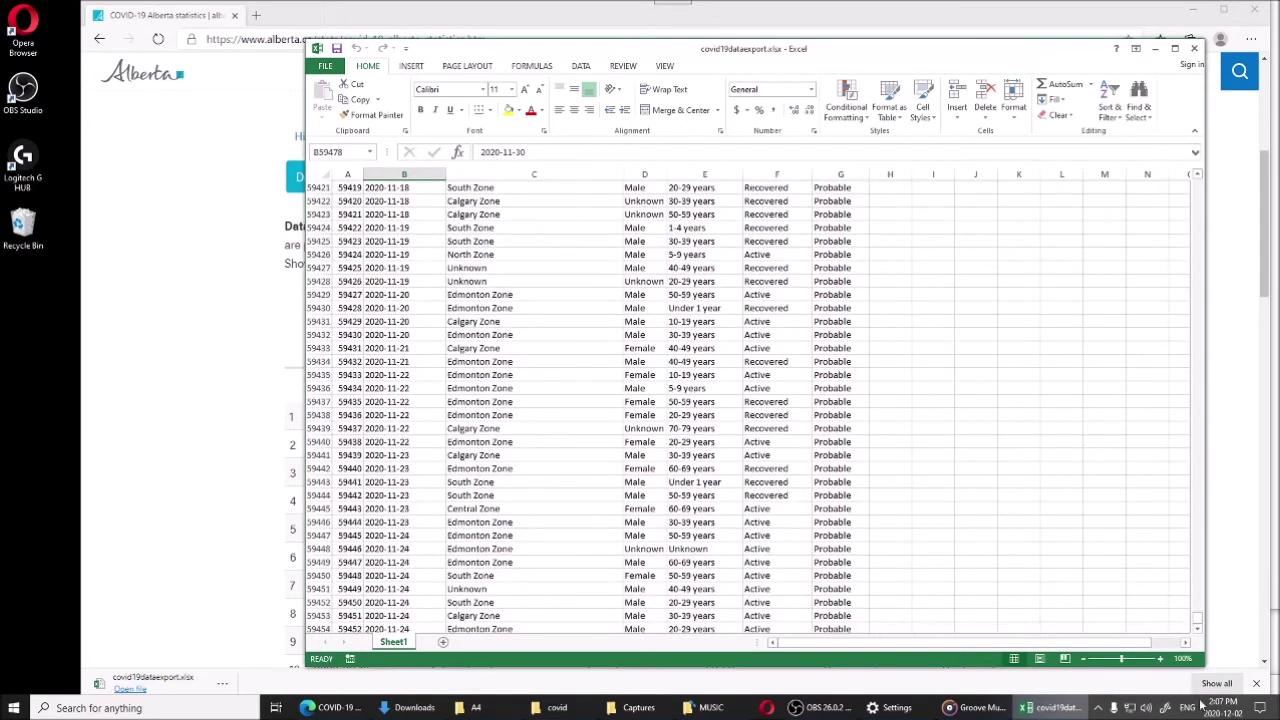
left_click_drag(1201, 622, 1199, 185)
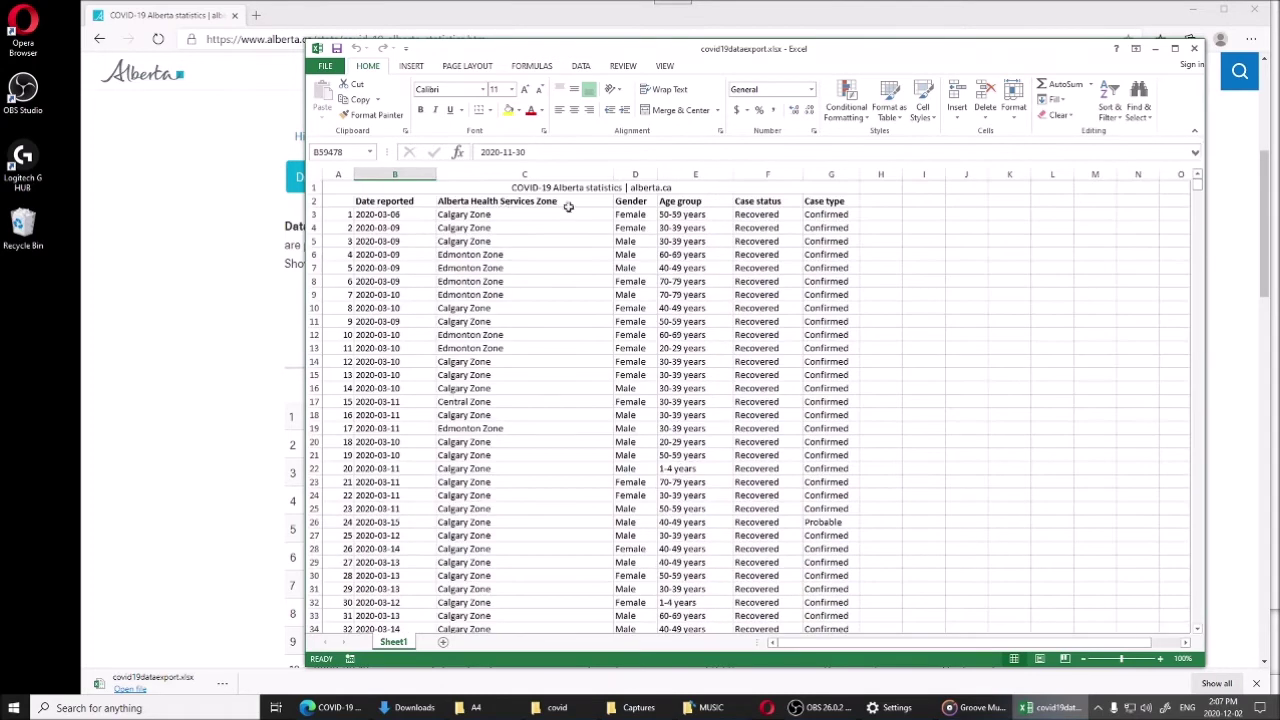
left_click(406, 217)
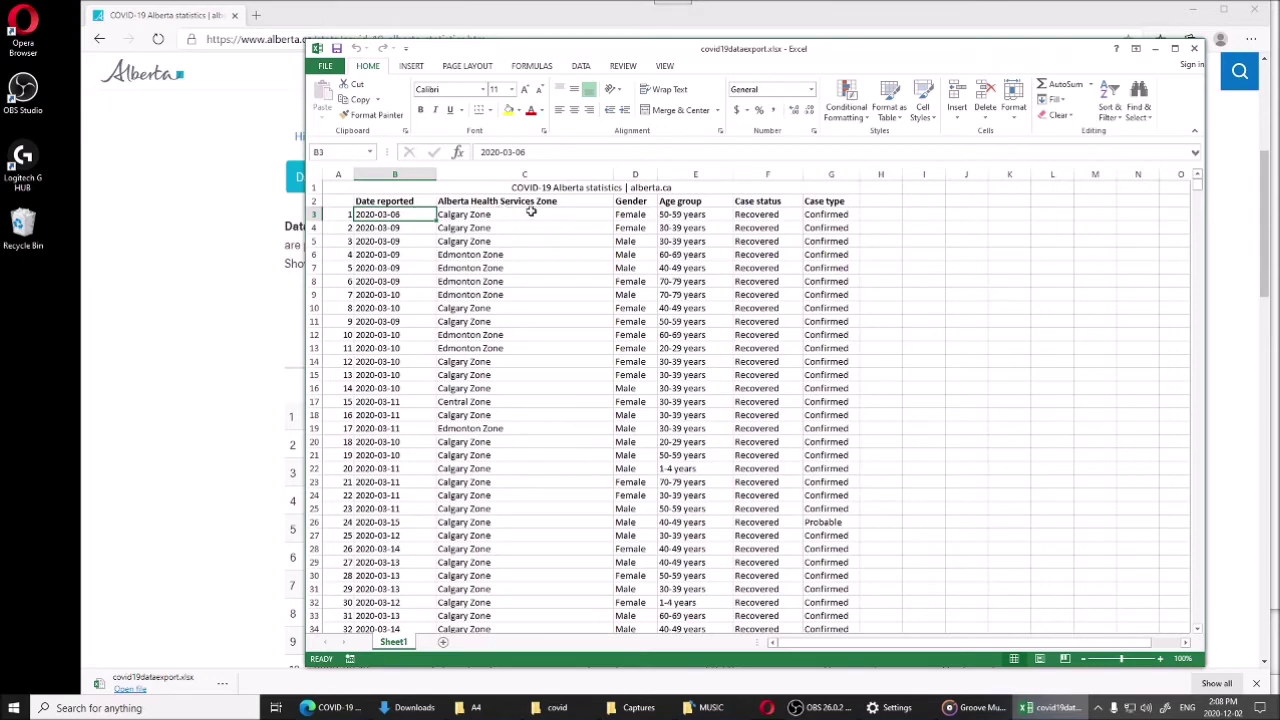
Inspect the "Died" case status in F53, and select the empty cell H3 beside the first record.
scroll(762, 270, "down", 14)
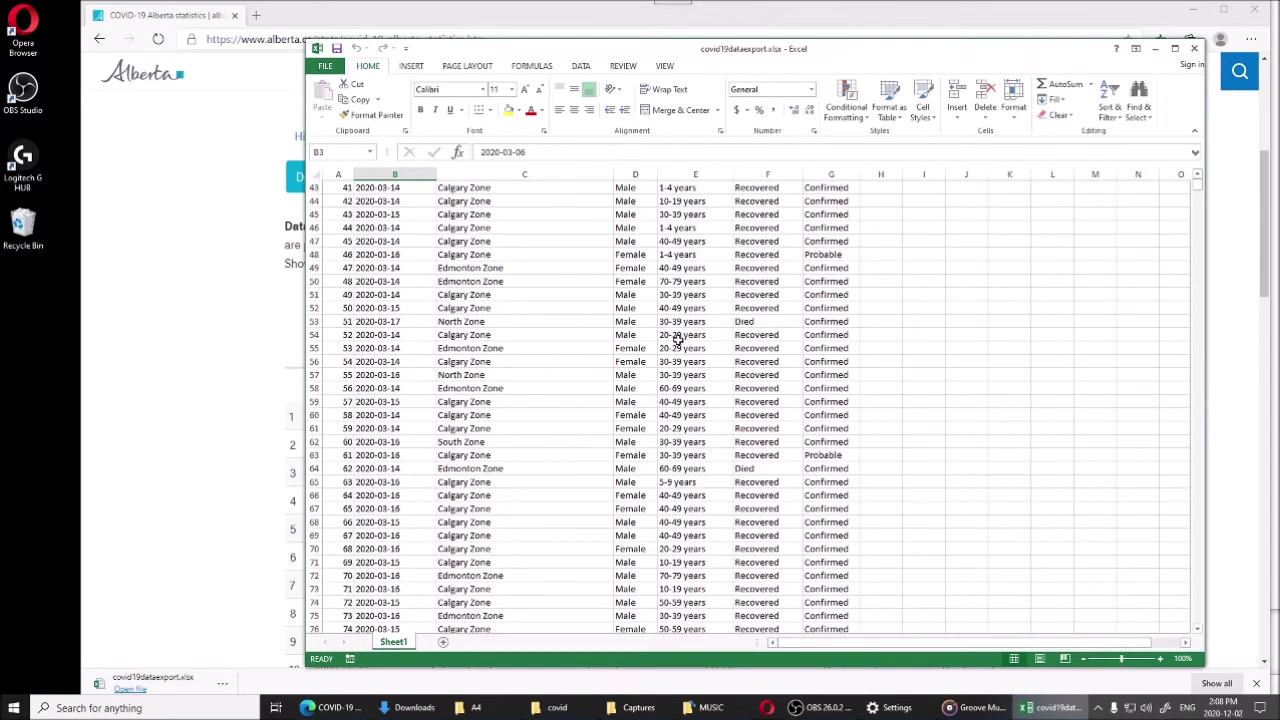
left_click(757, 318)
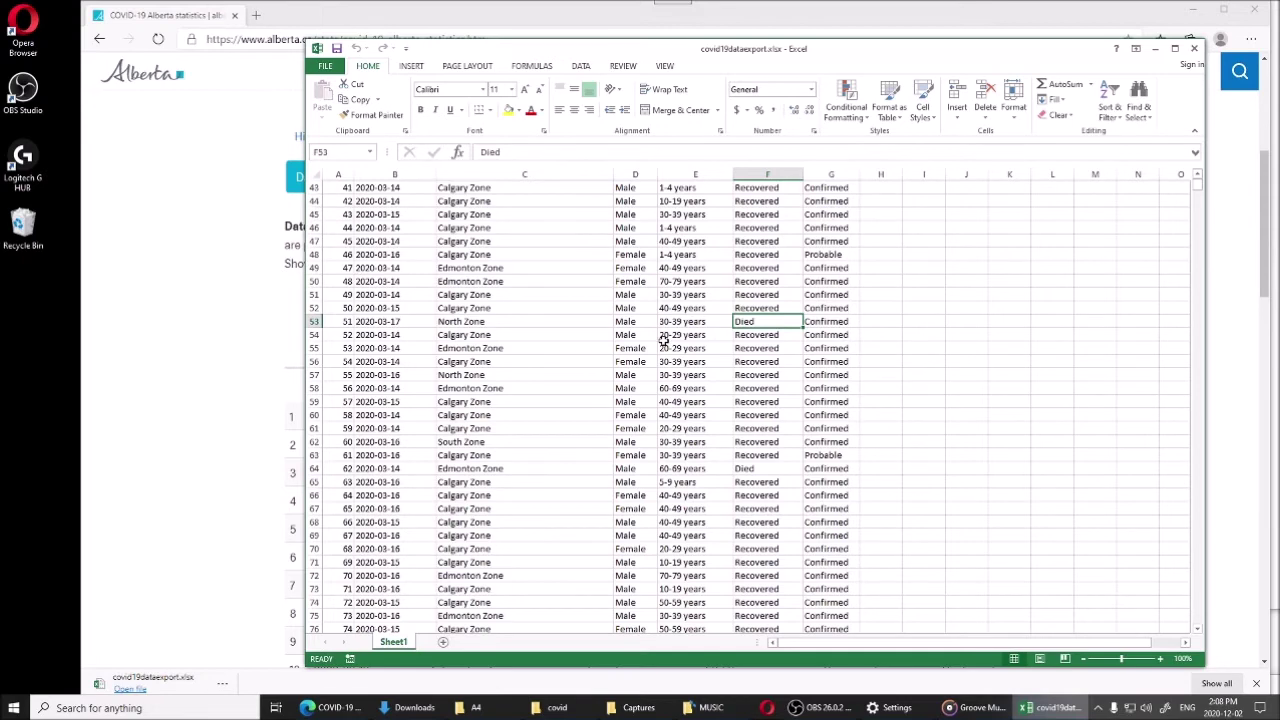
scroll(663, 342, "up", 14)
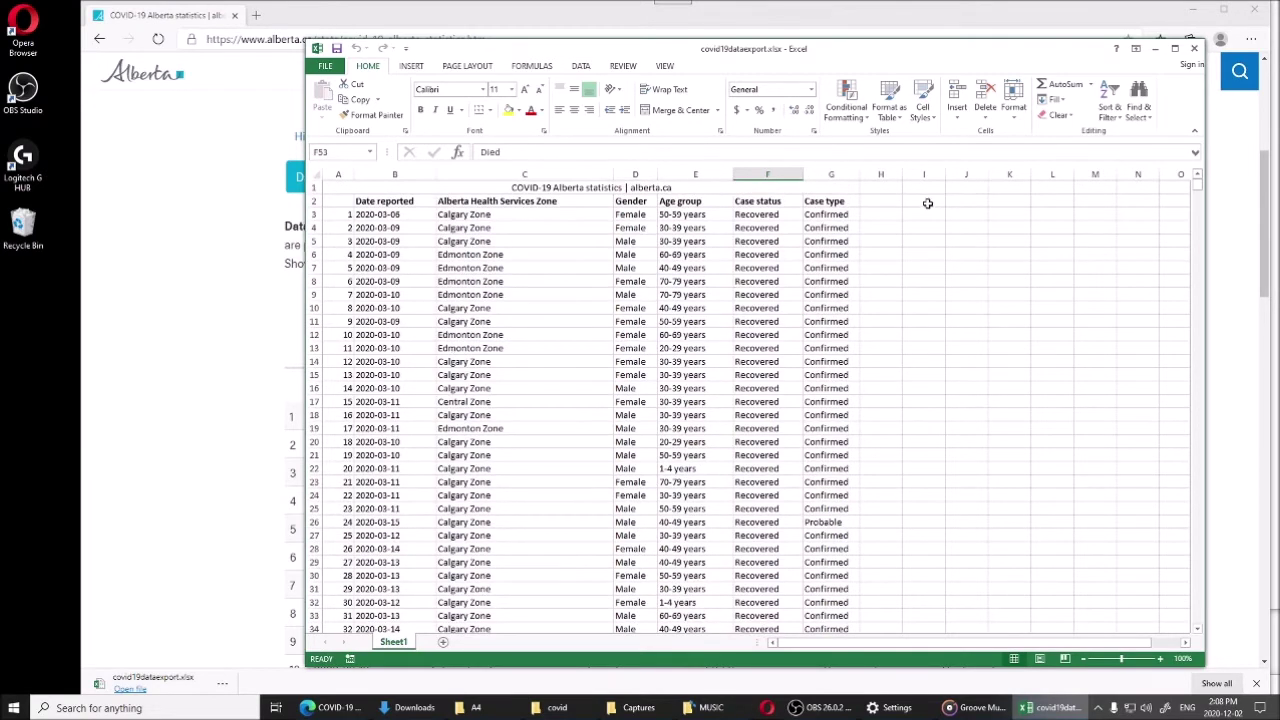
left_click(882, 213)
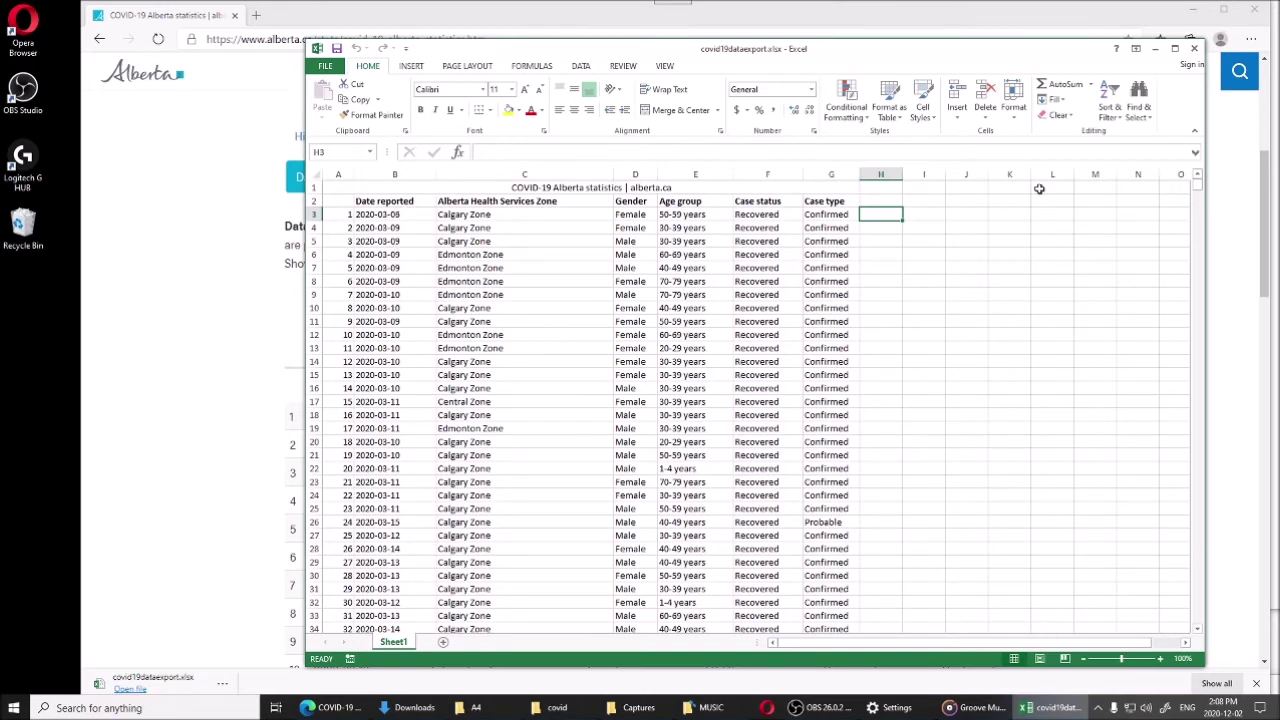
Go to the end of the case list and select the empty cell B59487 below the last reported date.
left_click_drag(1197, 185, 1226, 638)
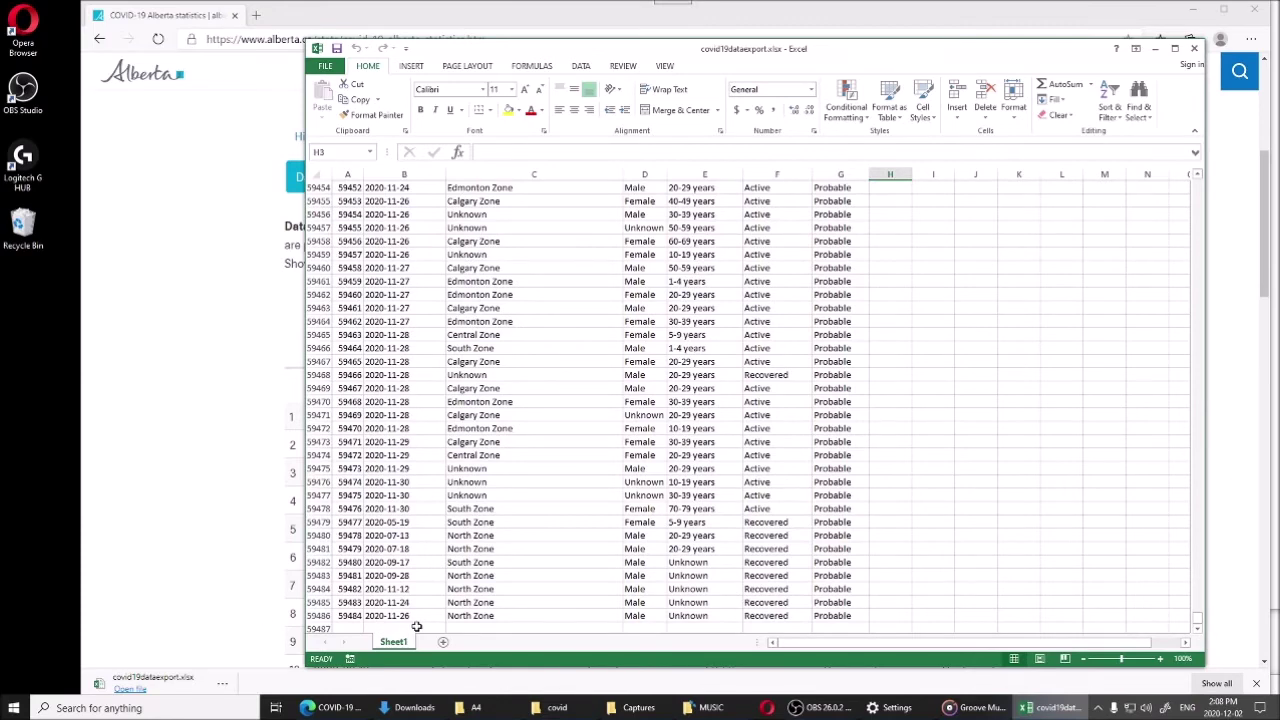
scroll(413, 626, "down", 1)
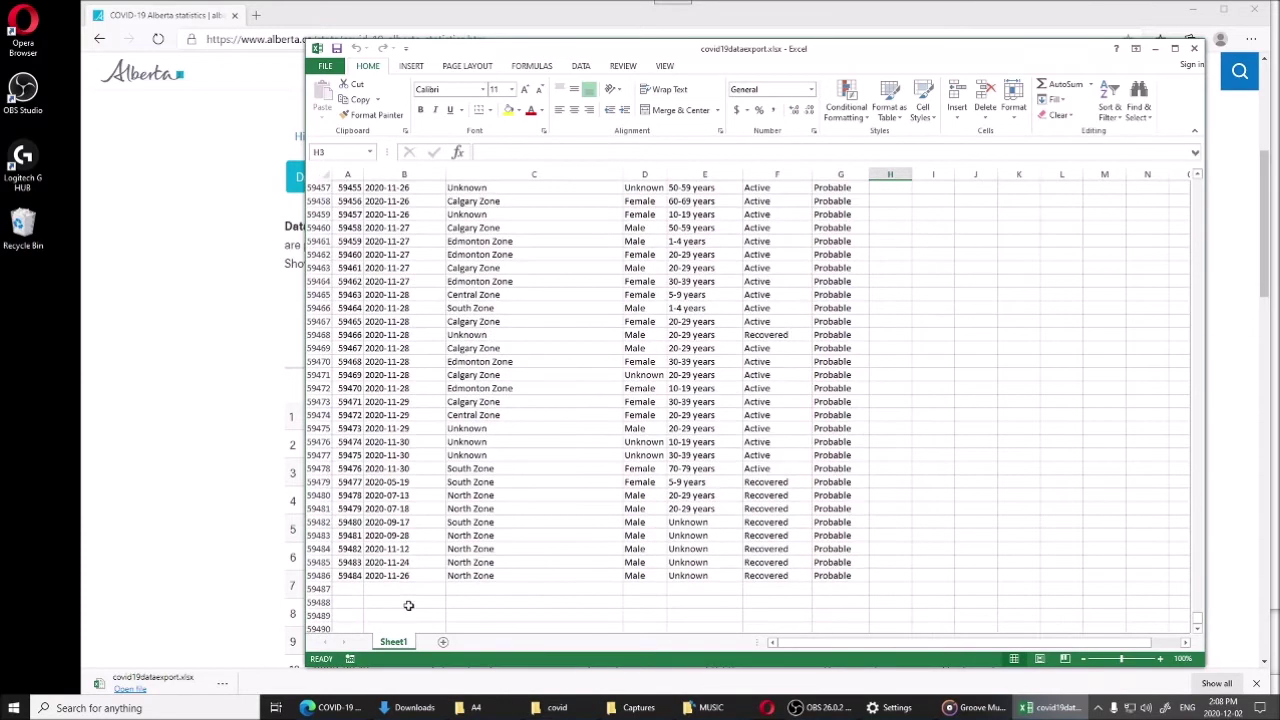
left_click(413, 589)
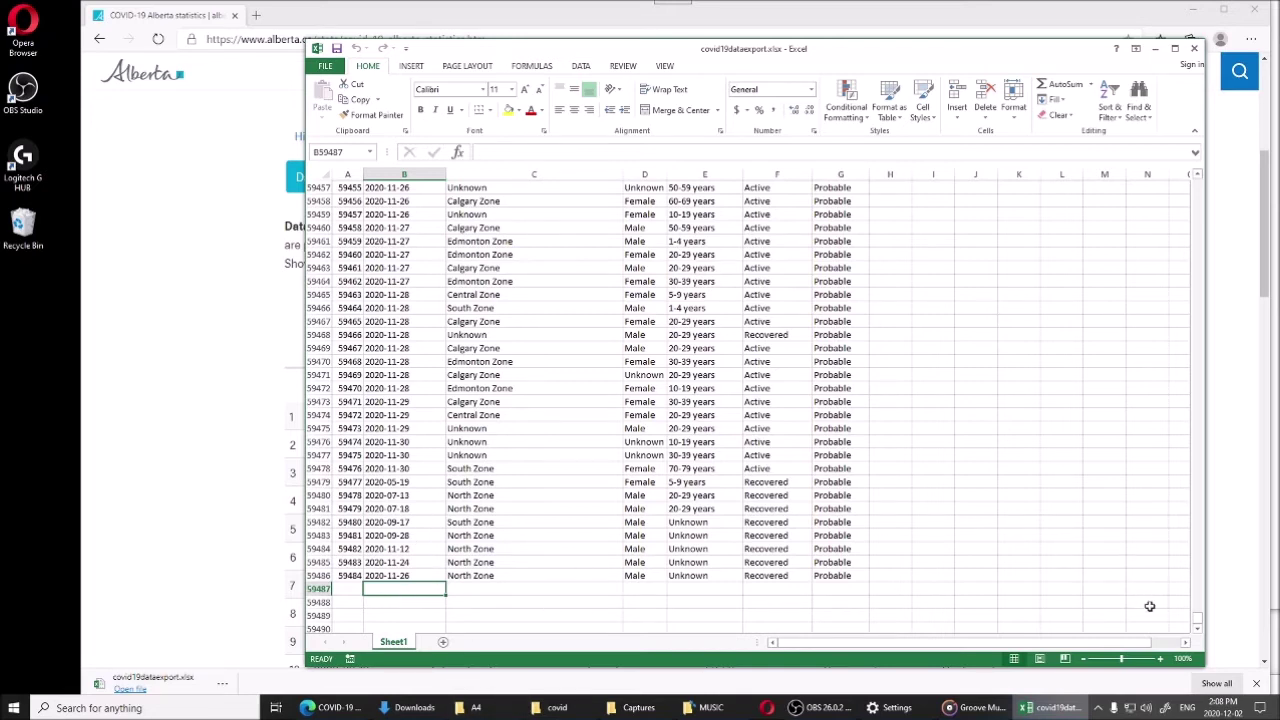
Return to the start of the list and inspect the first reported date in B3 and the empty cells H2 and H3 beside the table.
left_click_drag(1197, 622, 1200, 182)
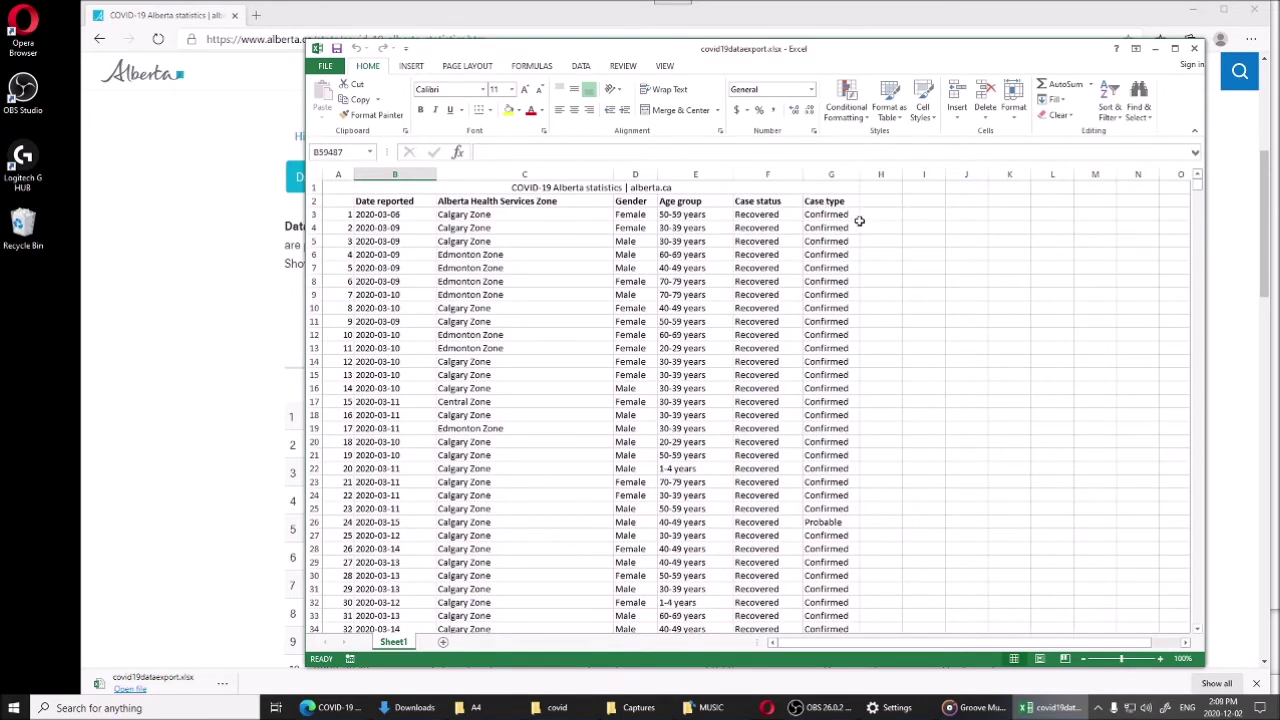
left_click(391, 216)
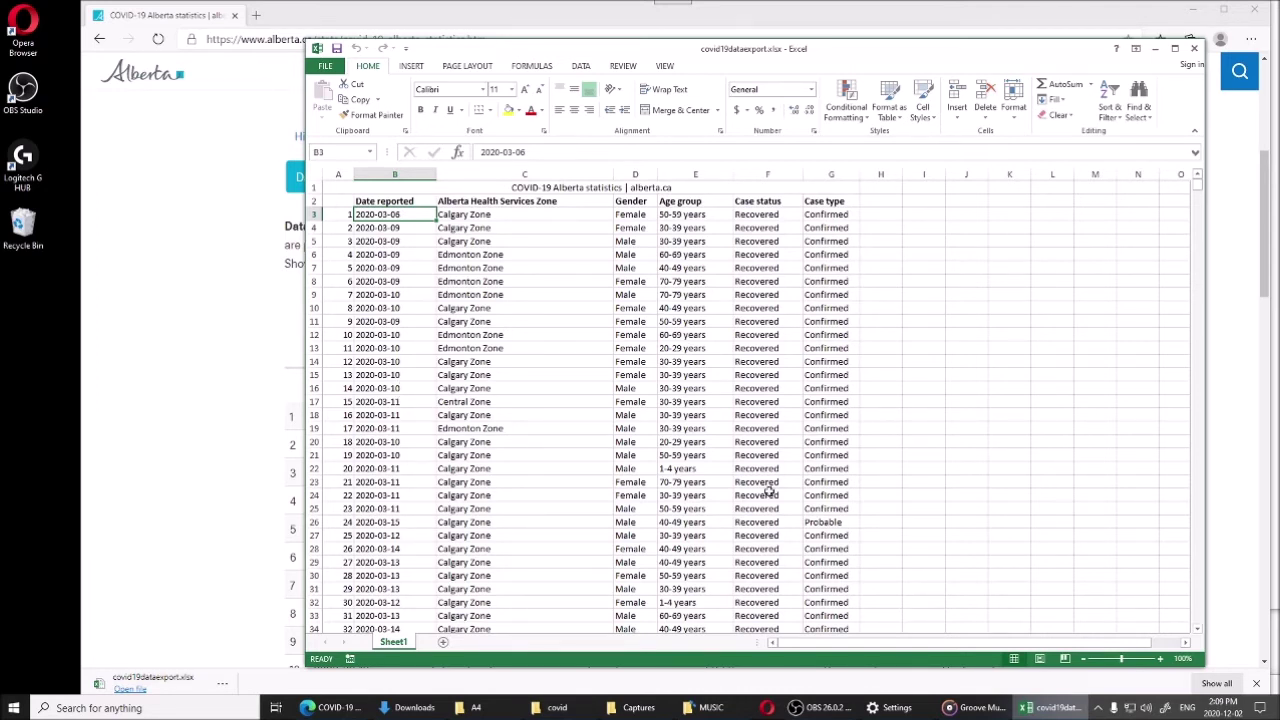
left_click(856, 201)
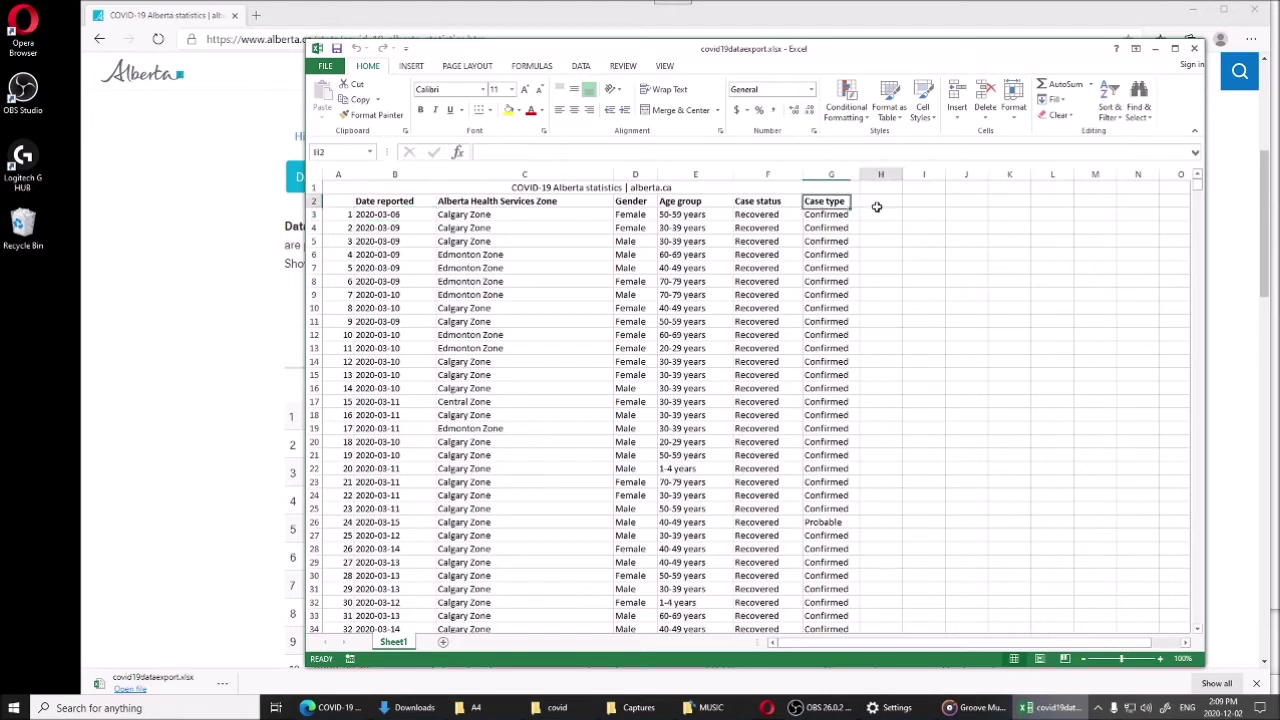
left_click(878, 210)
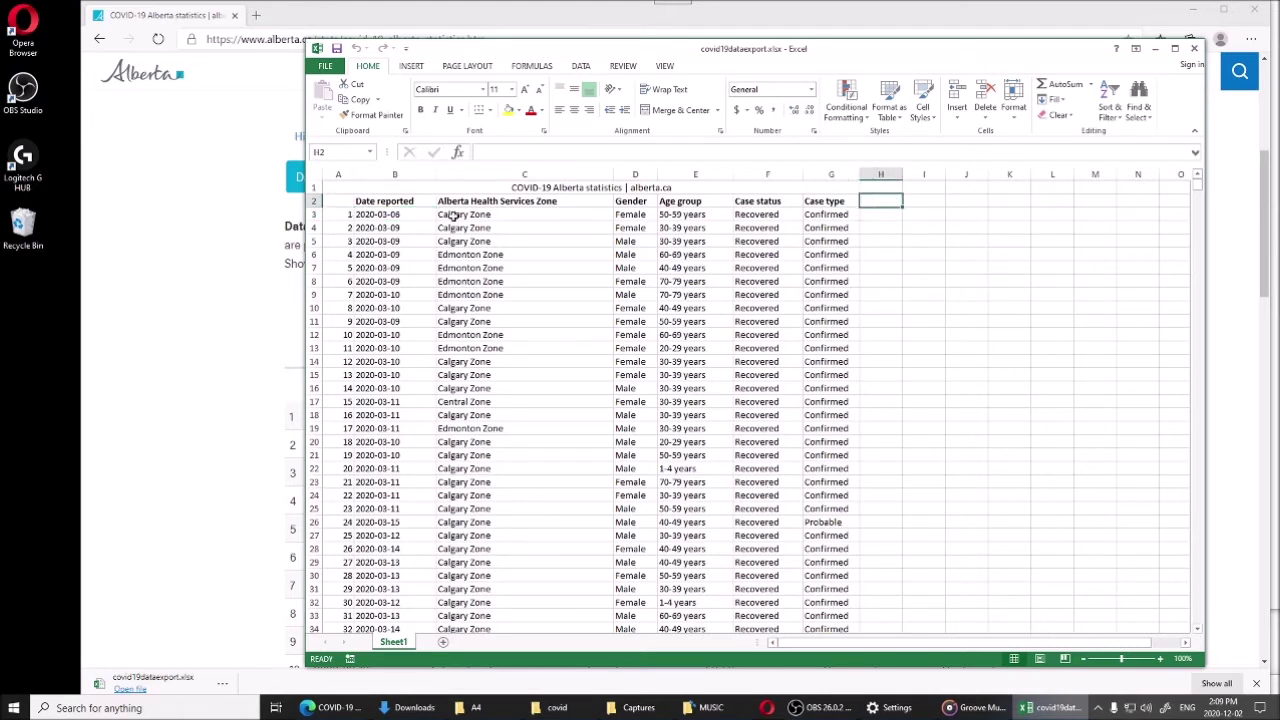
left_click(868, 213)
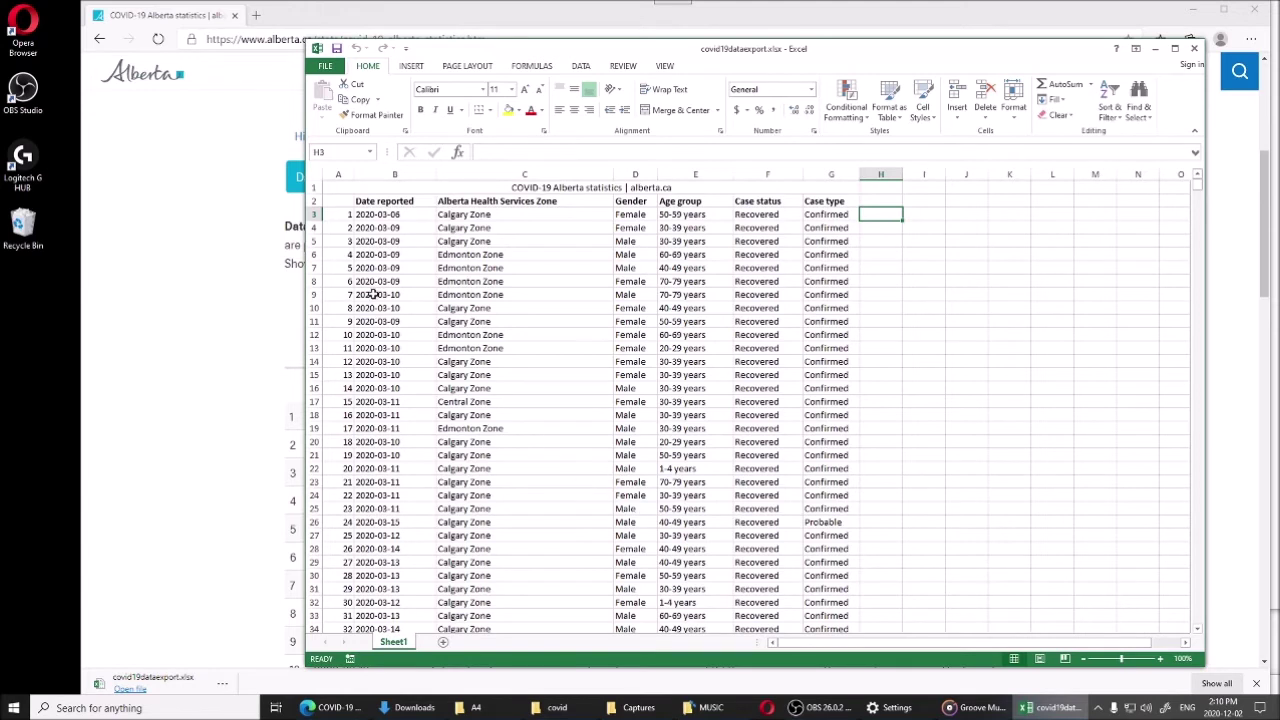
Inspect the first three reported dates in B3 to B5 and reselect B3.
left_click(399, 214)
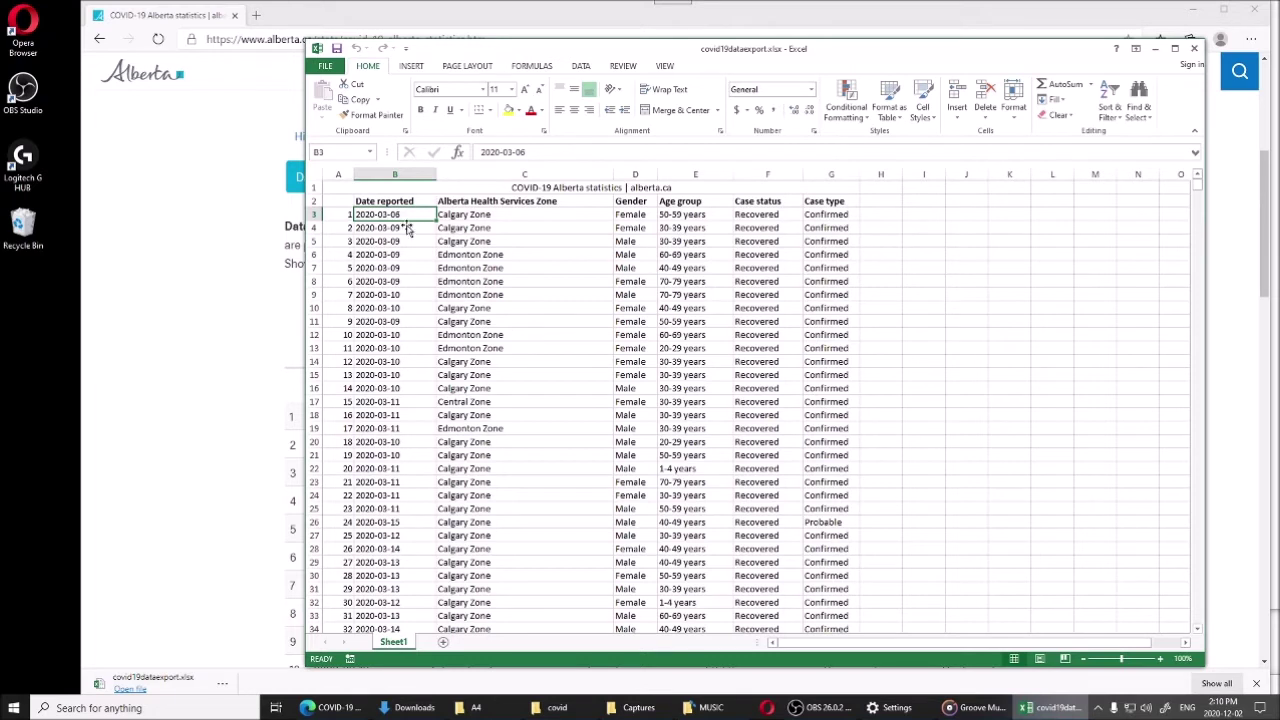
left_click(408, 230)
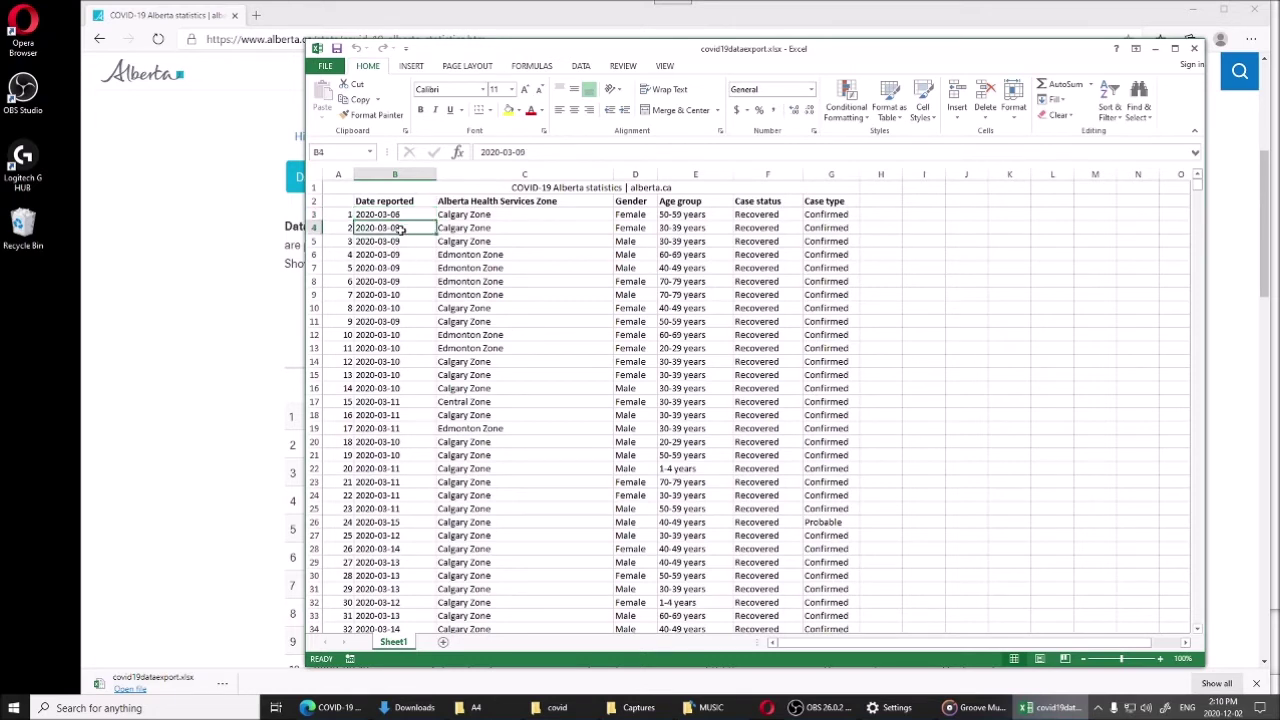
left_click(407, 246)
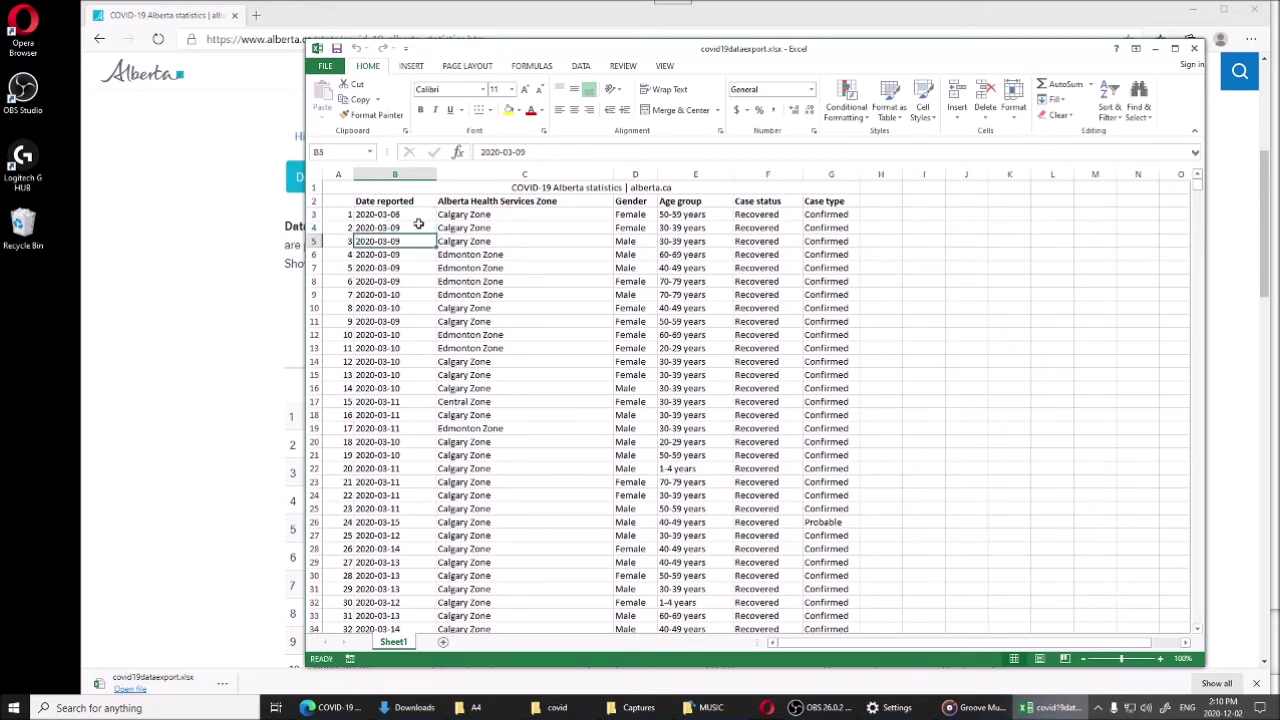
left_click(412, 213)
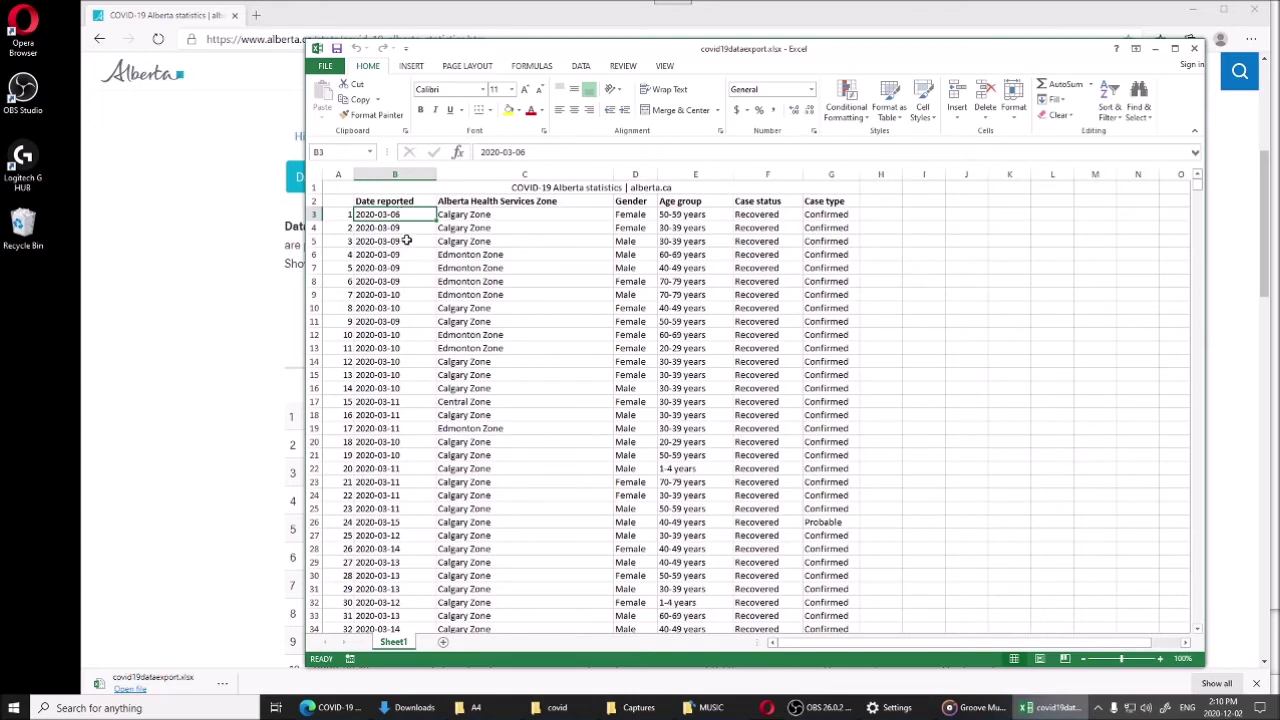
Look through the early case statuses past the first "Died" entries, and select the first record's case status in F3.
scroll(409, 248, "down", 13)
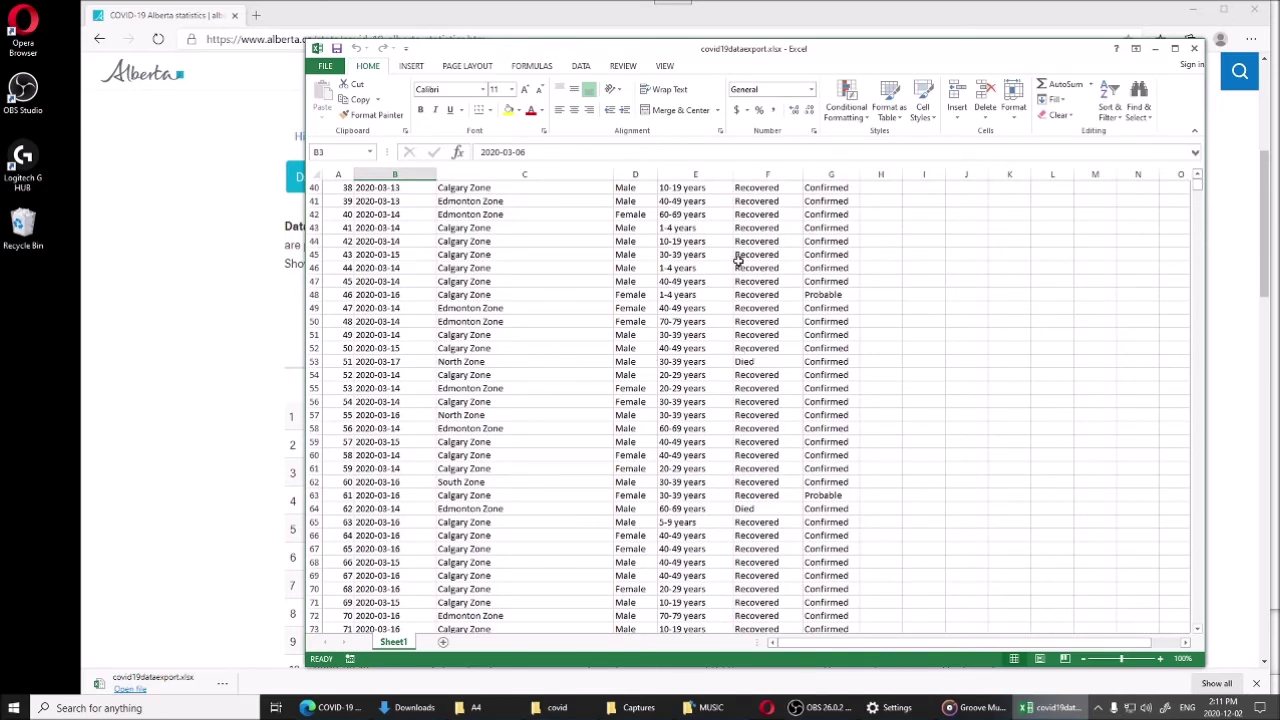
scroll(743, 279, "up", 5)
scroll(743, 279, "up", 8)
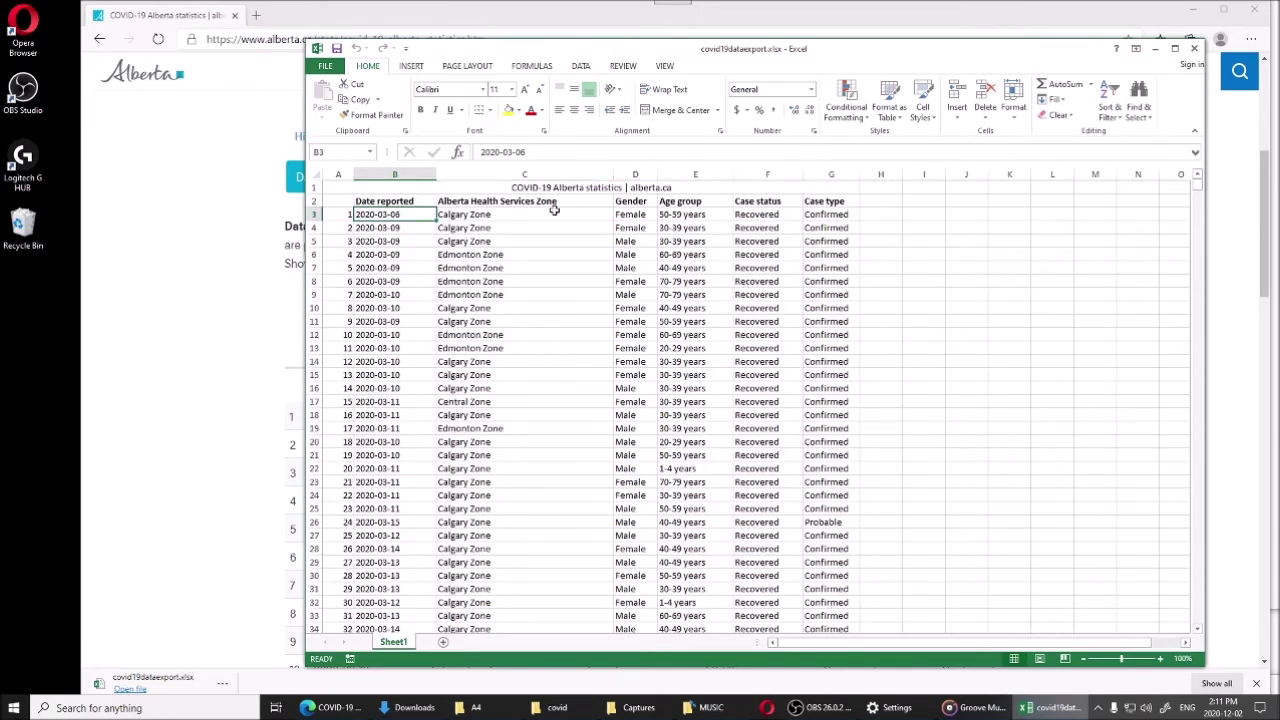
left_click(766, 215)
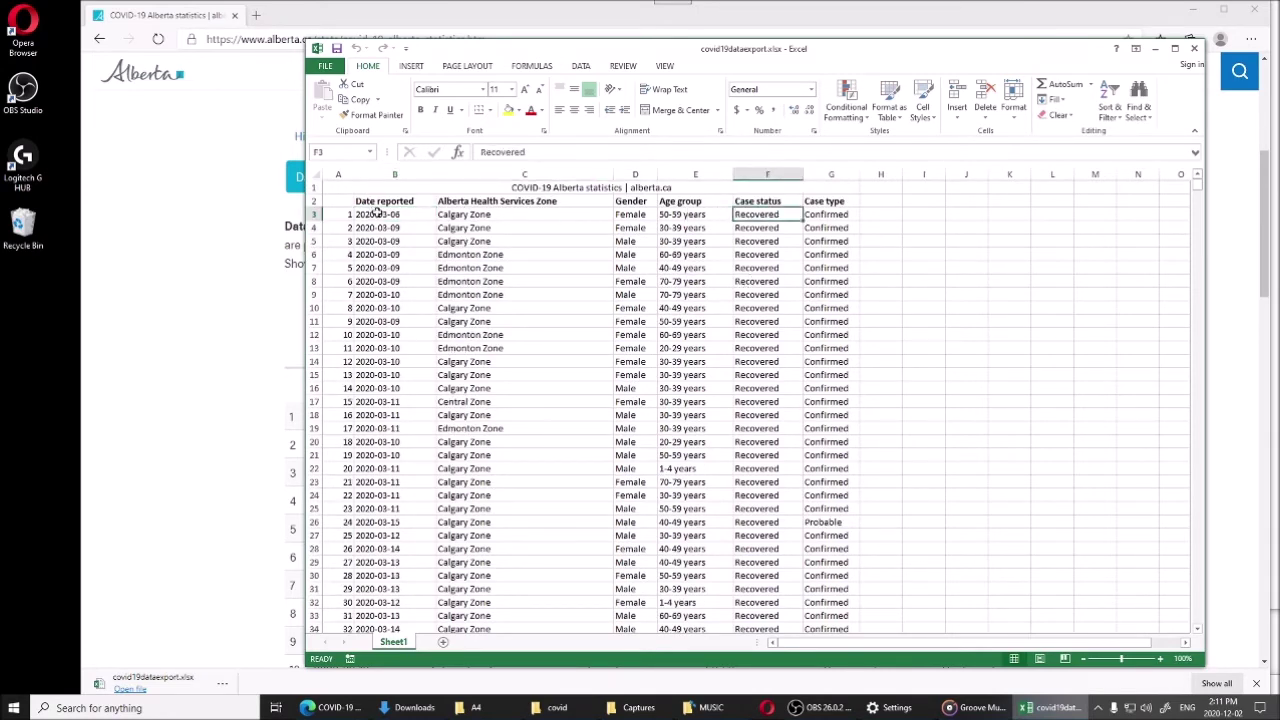
Step through the reported dates in B3 to B8 and select B64, the reported date of a "Died" case.
left_click(377, 213)
left_click(379, 228)
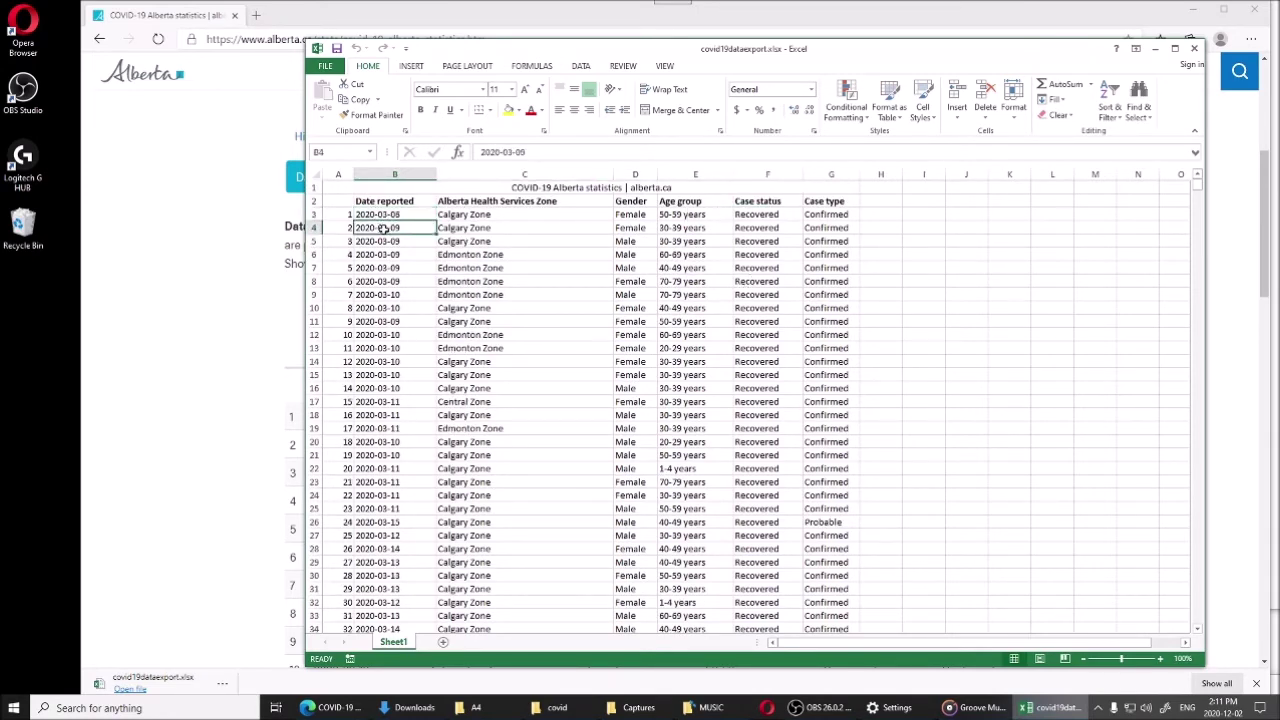
left_click(385, 241)
left_click(385, 255)
left_click(388, 268)
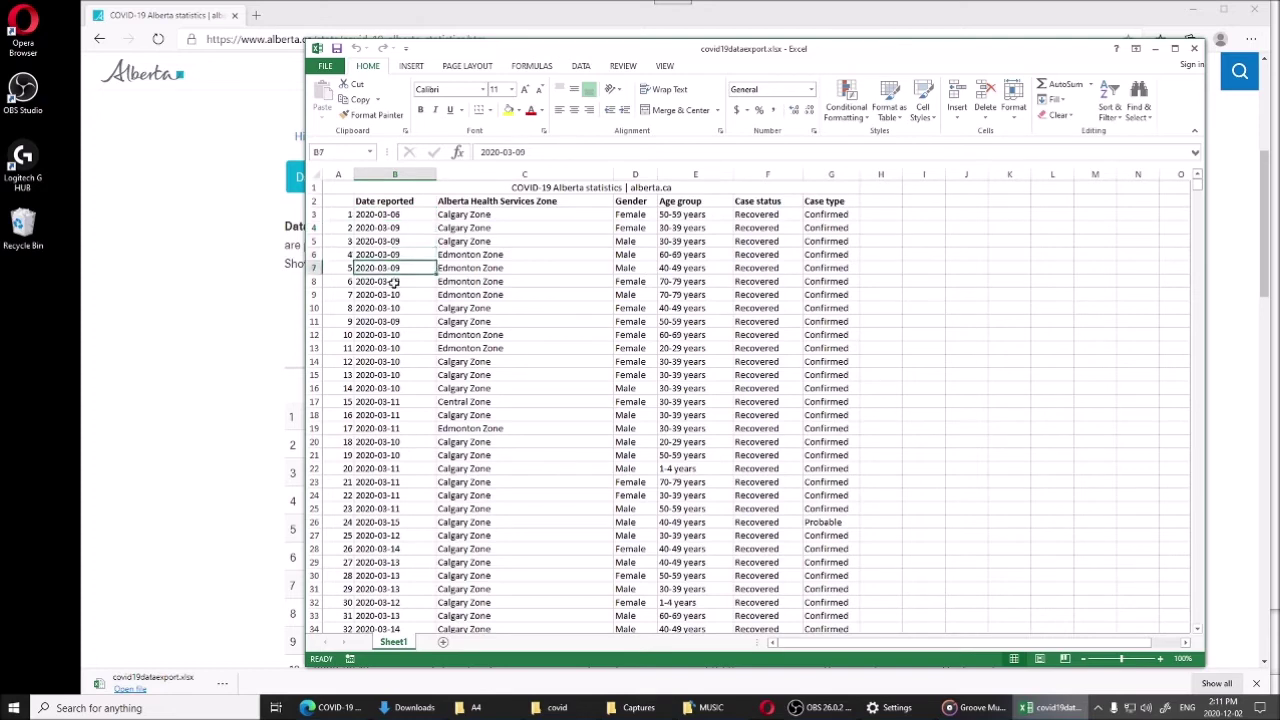
left_click(393, 283)
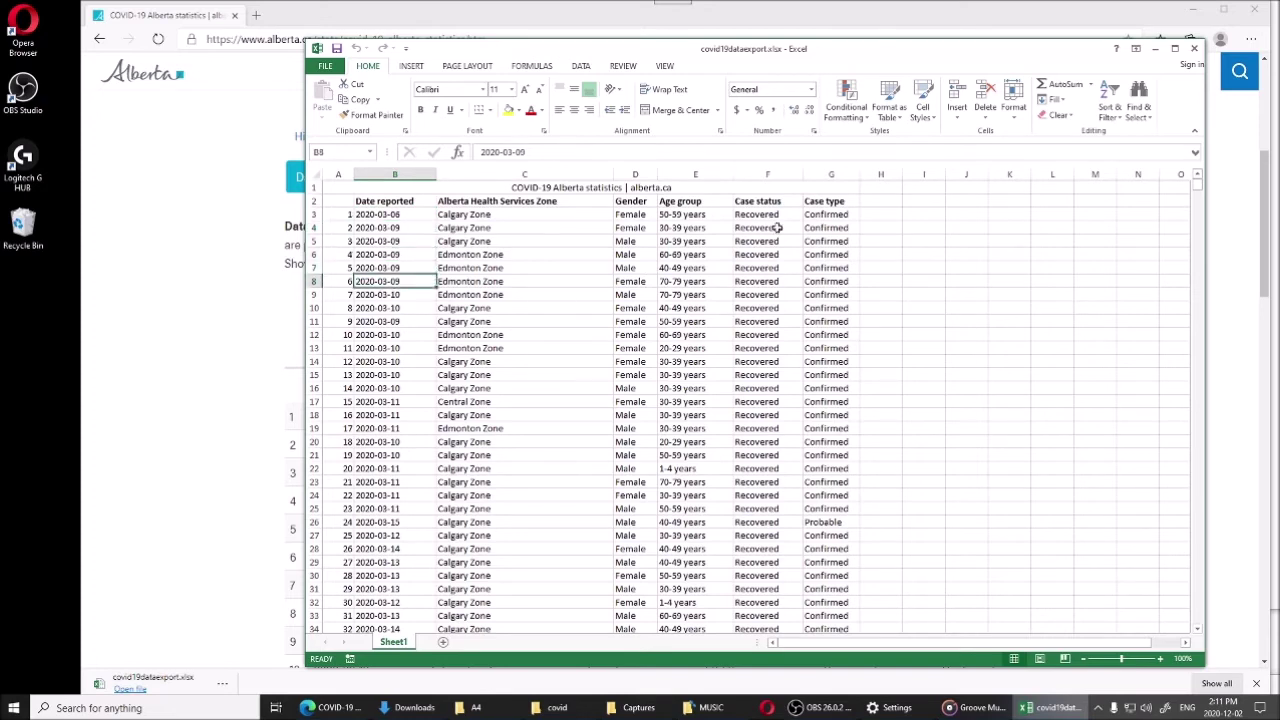
scroll(770, 230, "down", 15)
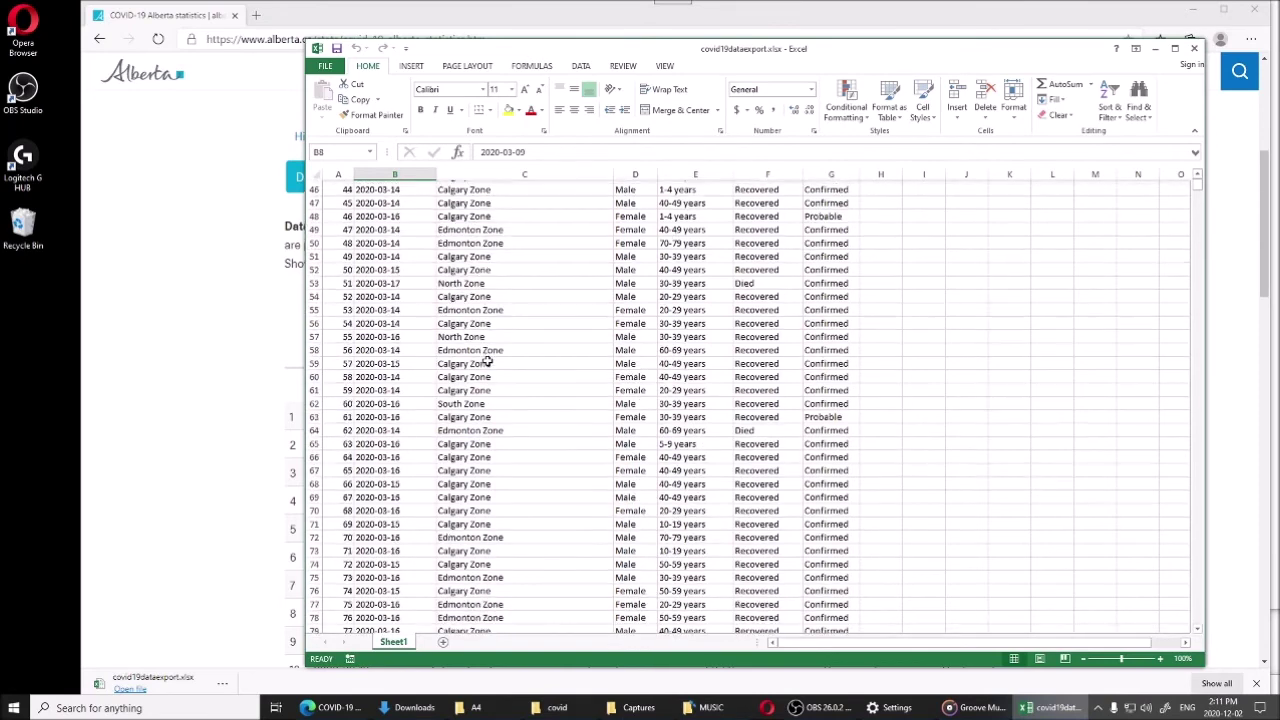
left_click(390, 428)
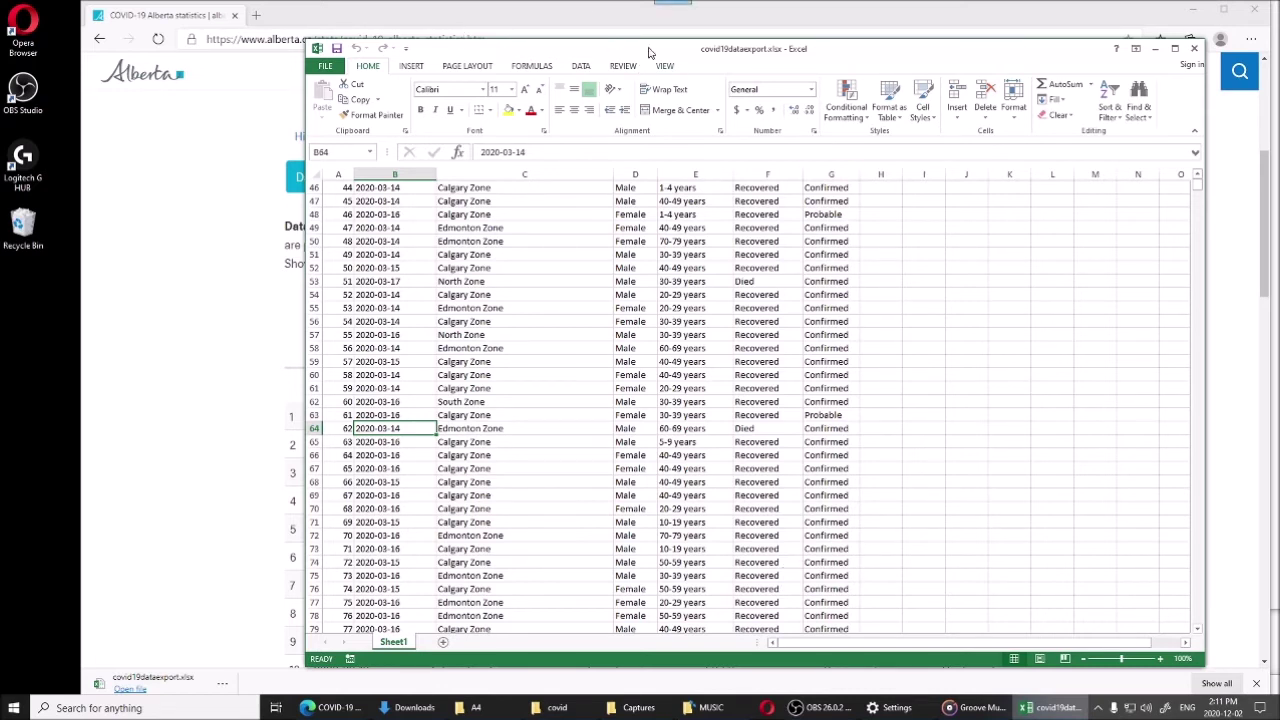
Start saving a copy of the workbook in Downloads with the file type Excel Macro-Enabled Workbook (*.xlsm).
left_click(334, 66)
left_click(332, 63)
left_click(318, 66)
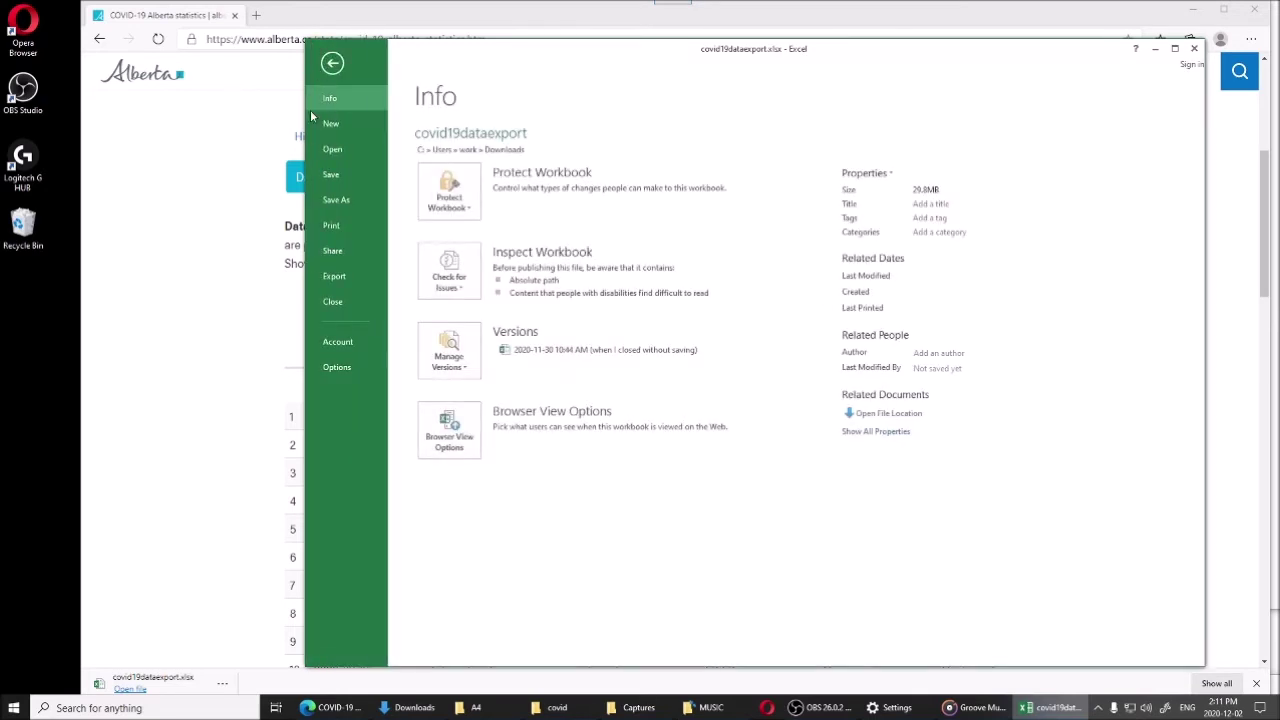
left_click(336, 199)
left_click(697, 184)
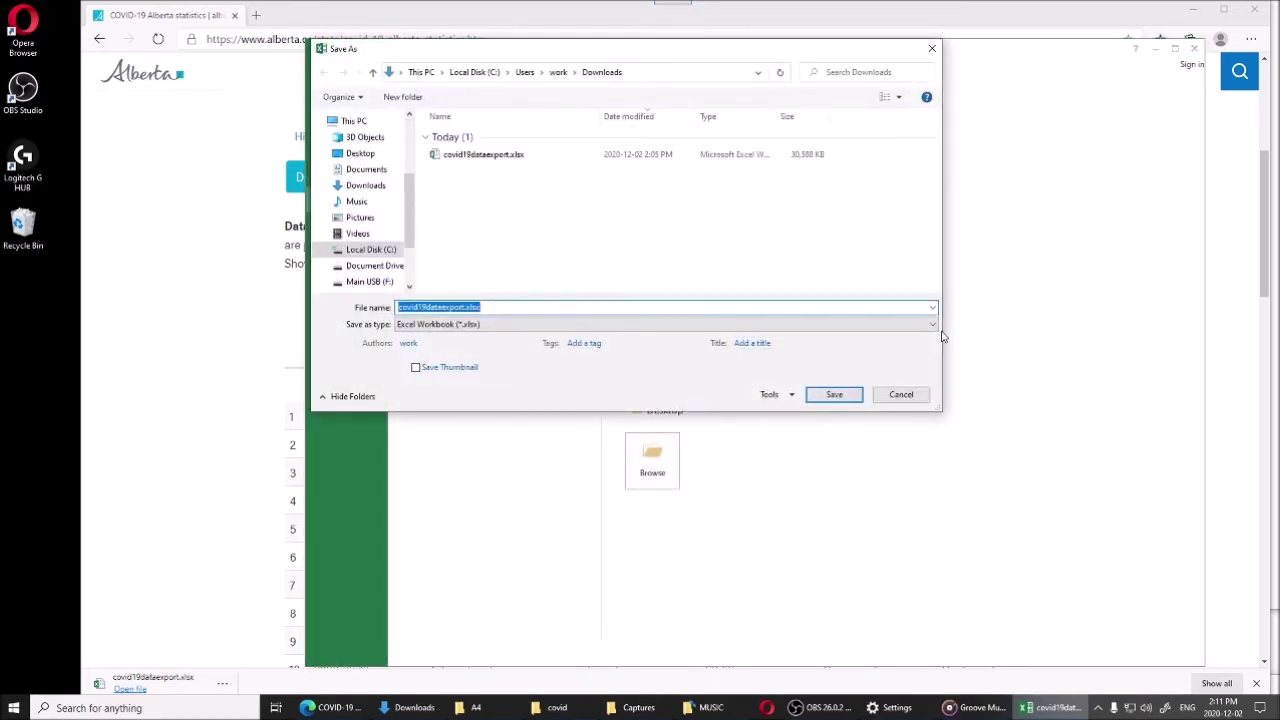
left_click(932, 329)
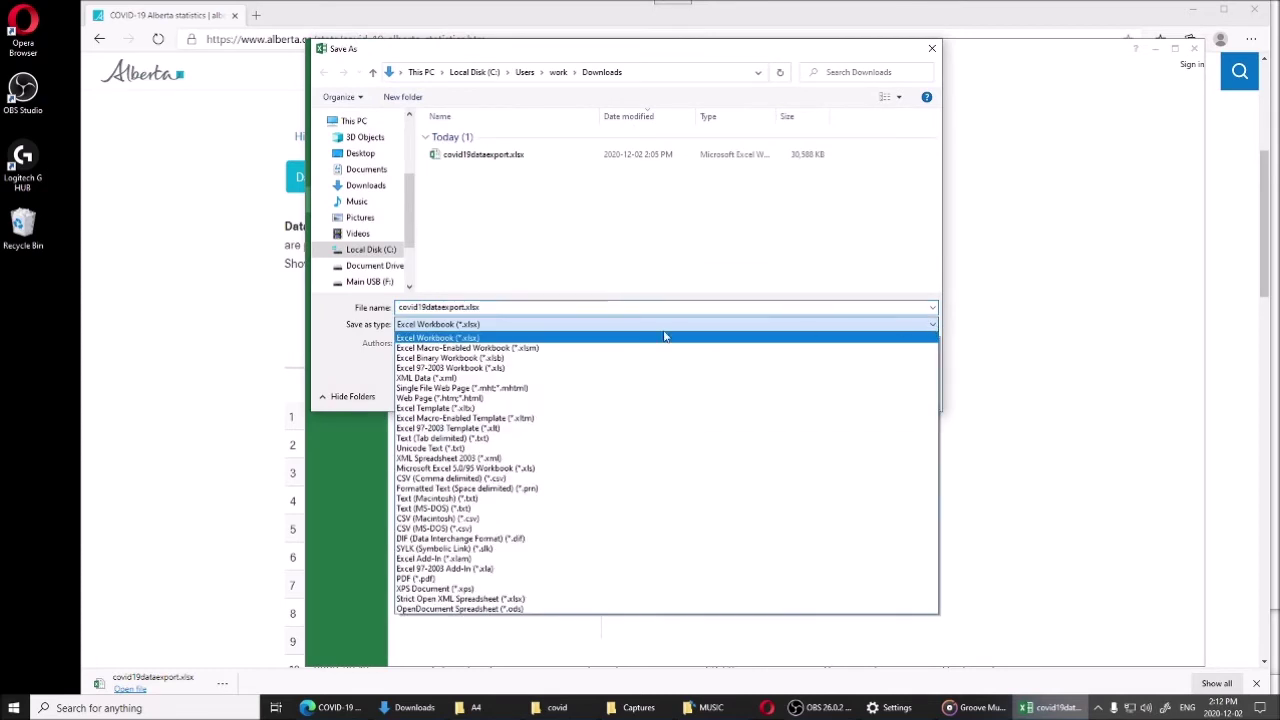
left_click(527, 353)
Name the file "AB Covid statistics retrieved Dec 2 2020.xlsm" and save it.
left_click(491, 307)
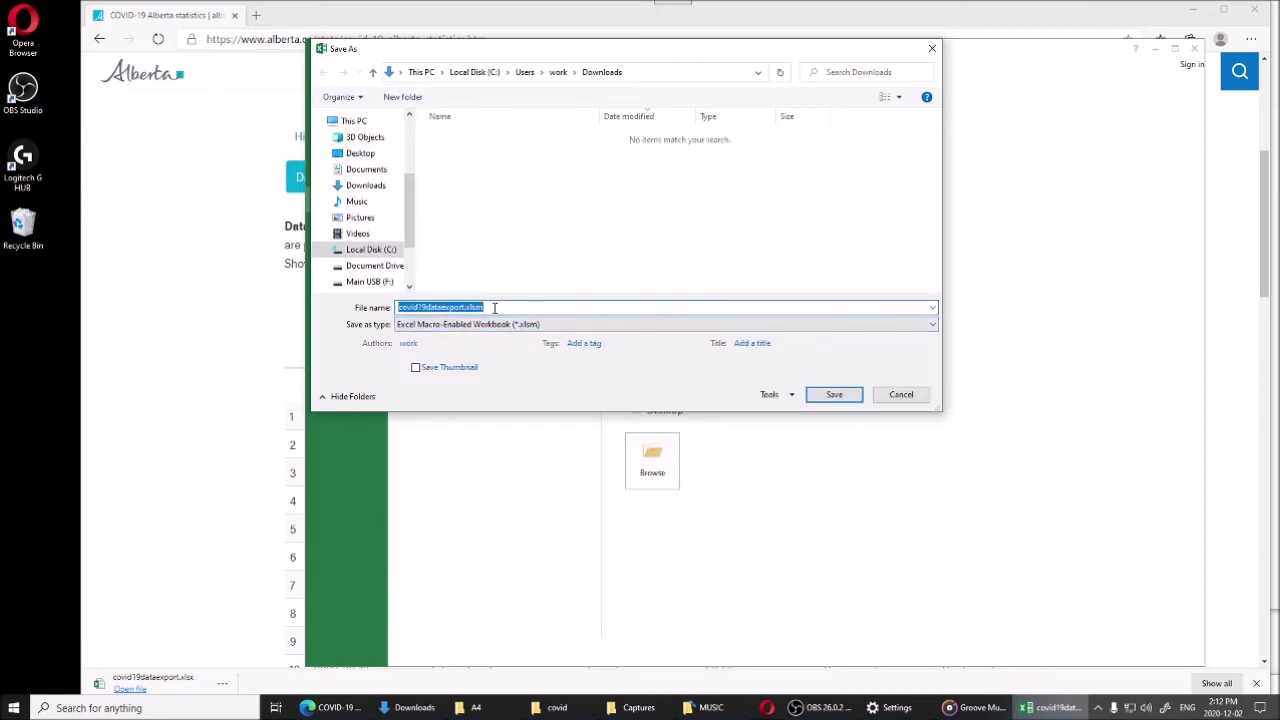
left_click(494, 308)
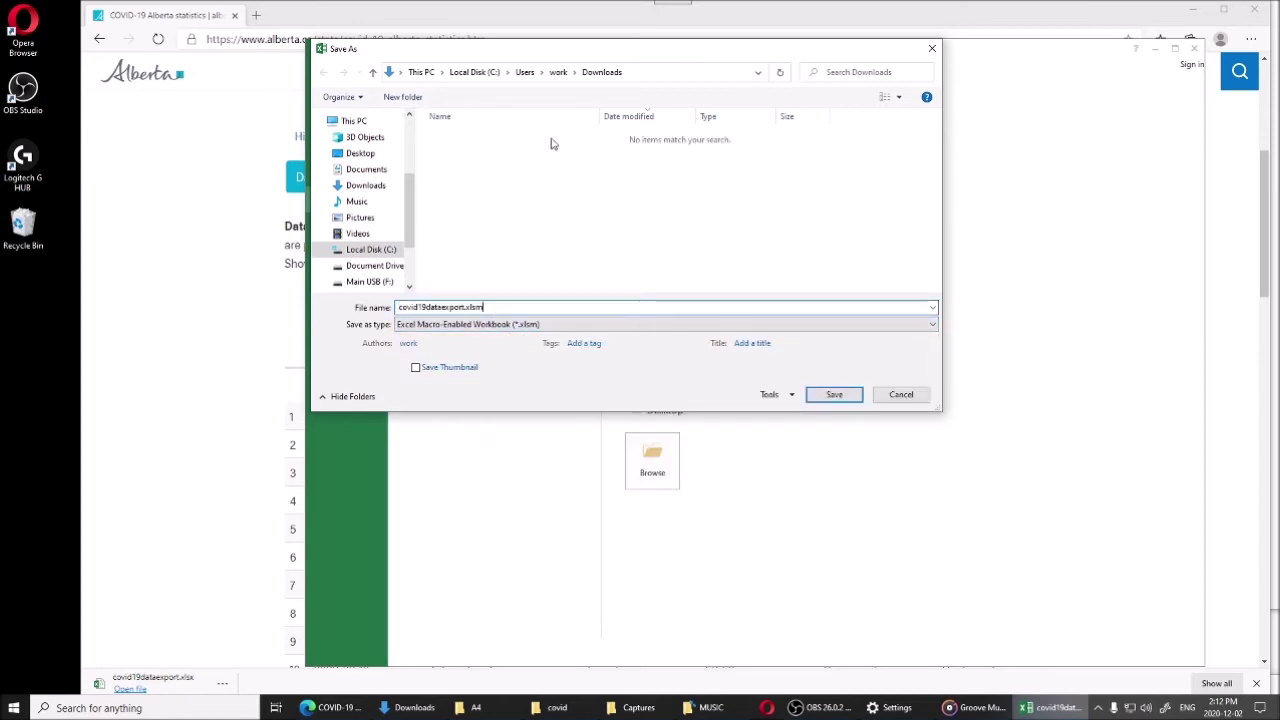
key("Left")
key("Left")
key("Left")
key("Left")
key("Left")
key("BackSpace")
key("BackSpace")
key("BackSpace")
key("BackSpace")
key("BackSpace")
key("BackSpace")
key("BackSpace")
key("BackSpace")
key("BackSpace")
key("BackSpace")
key("BackSpace")
key("BackSpace")
key("BackSpace")
type("AB")
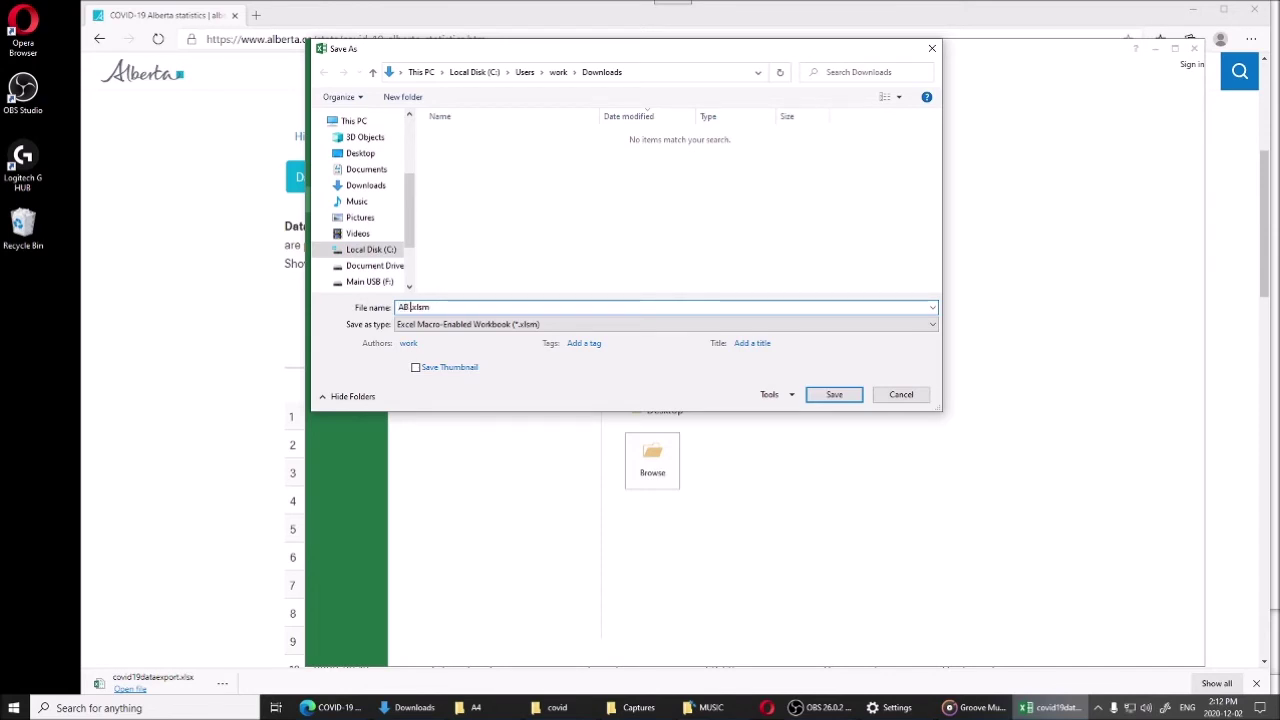
type(" Covid statistics retrieved Dec 2 2020")
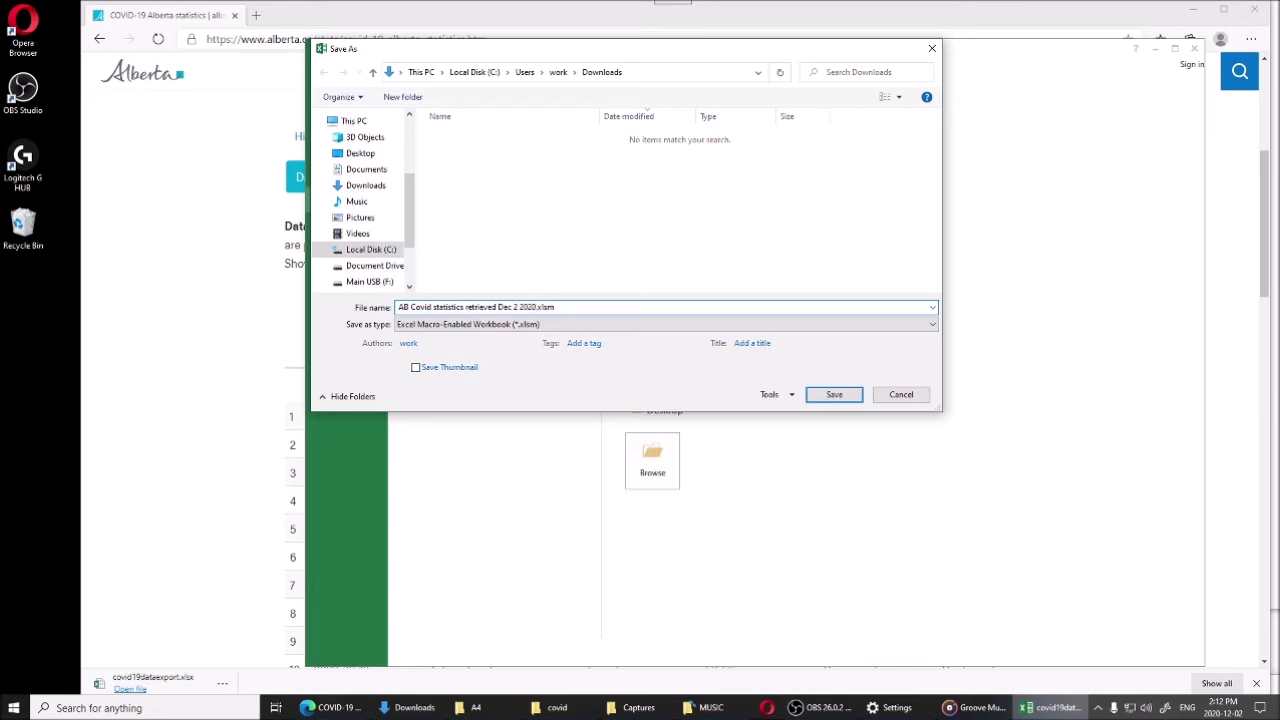
key("Return")
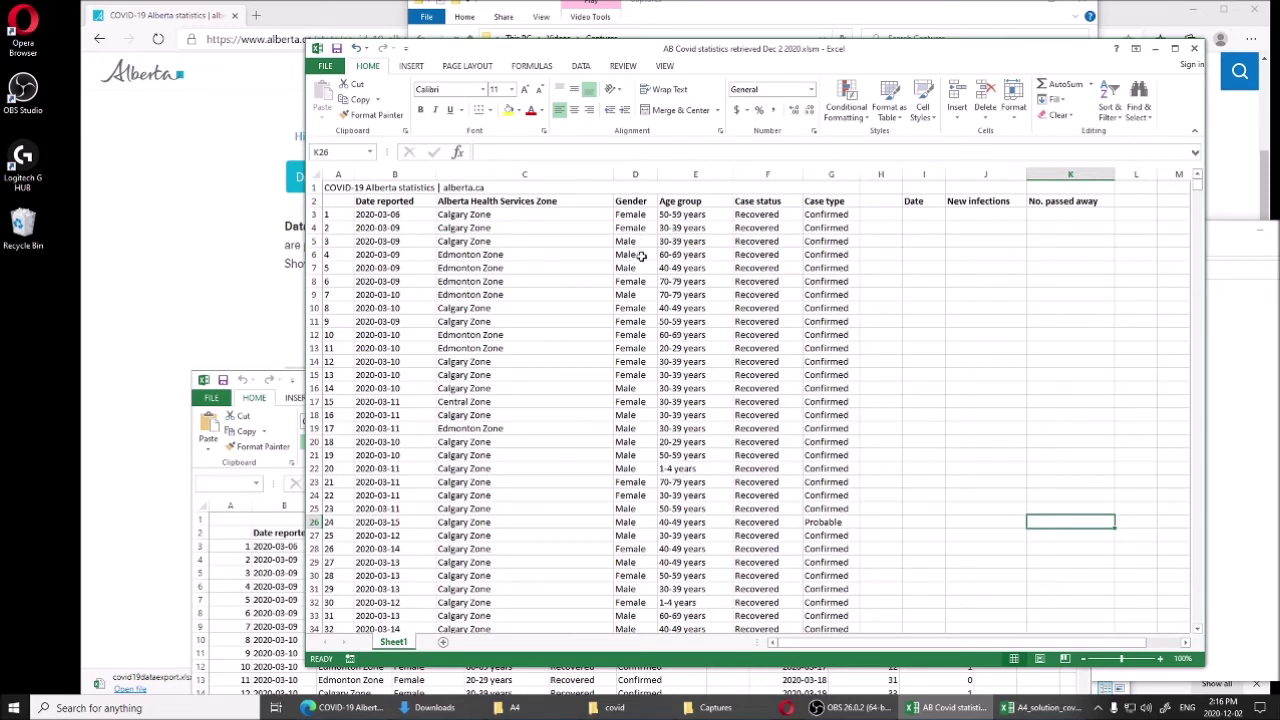
Compare the new Date column's first cell I3 with the reported date in B3, and select J3 under "New infections".
left_click(912, 198)
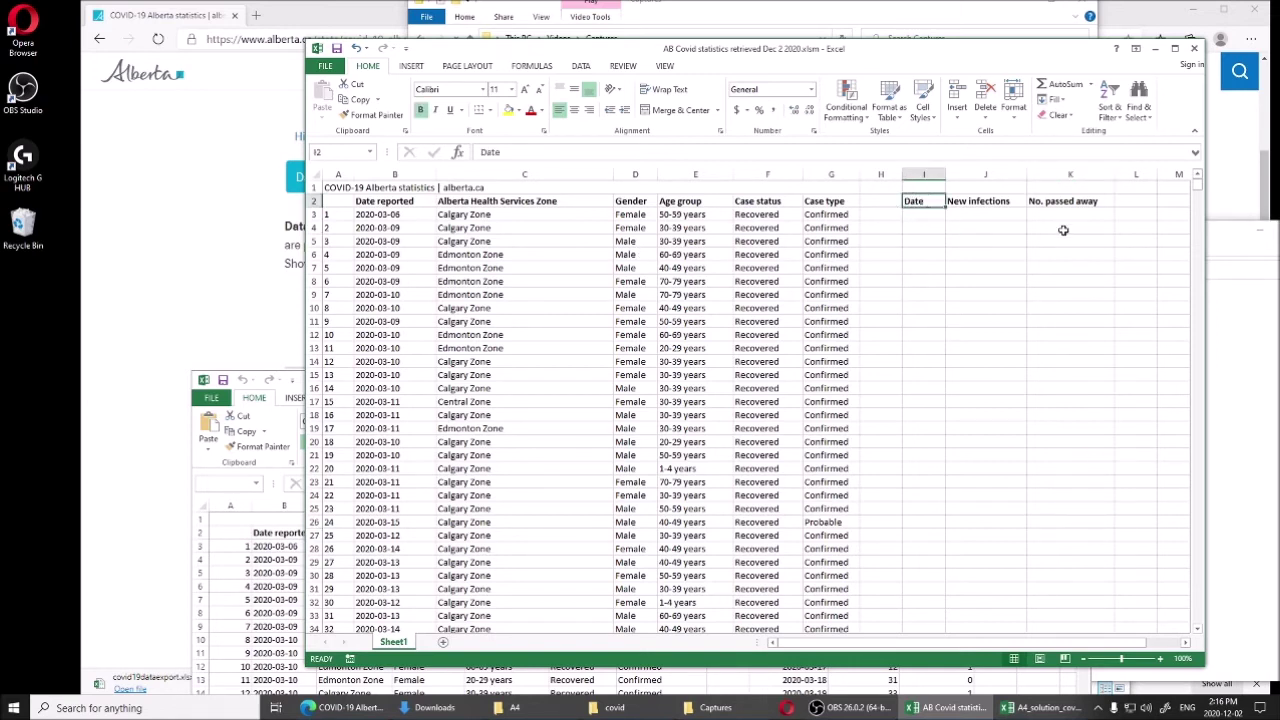
left_click(922, 212)
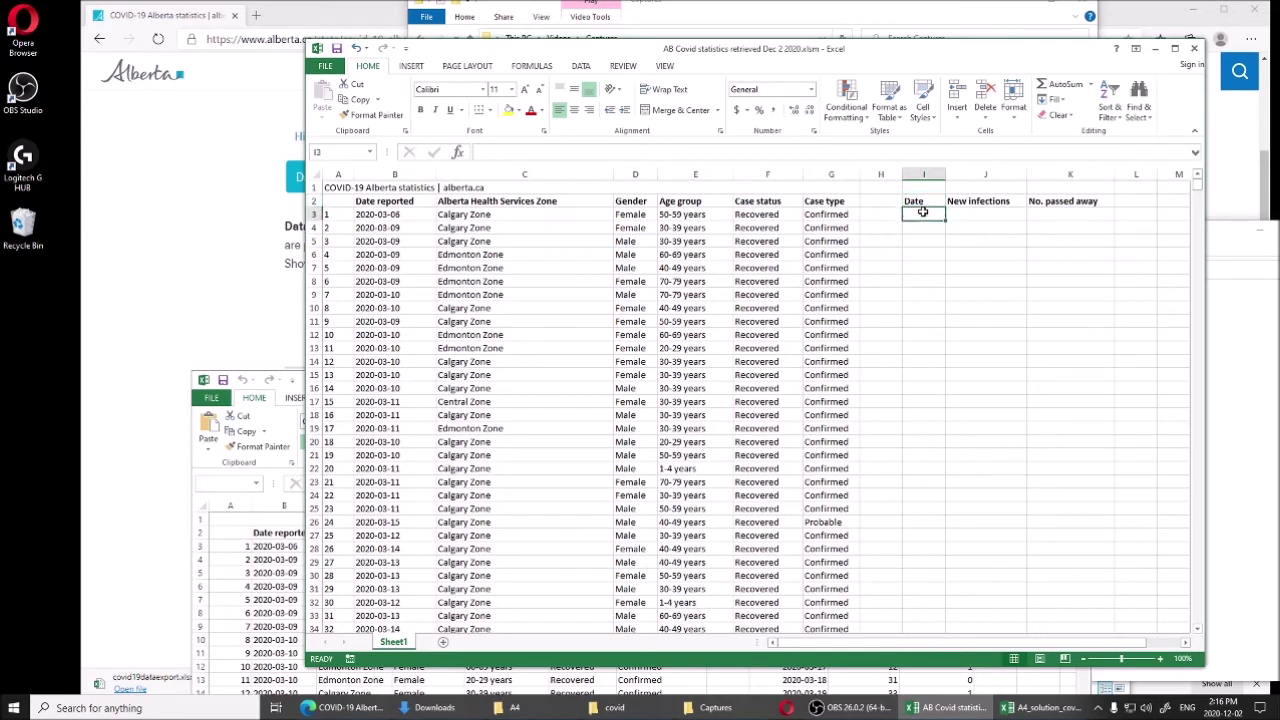
left_click_drag(478, 227, 455, 212)
left_click(383, 217)
left_click(910, 212)
left_click(409, 214)
left_click(986, 213)
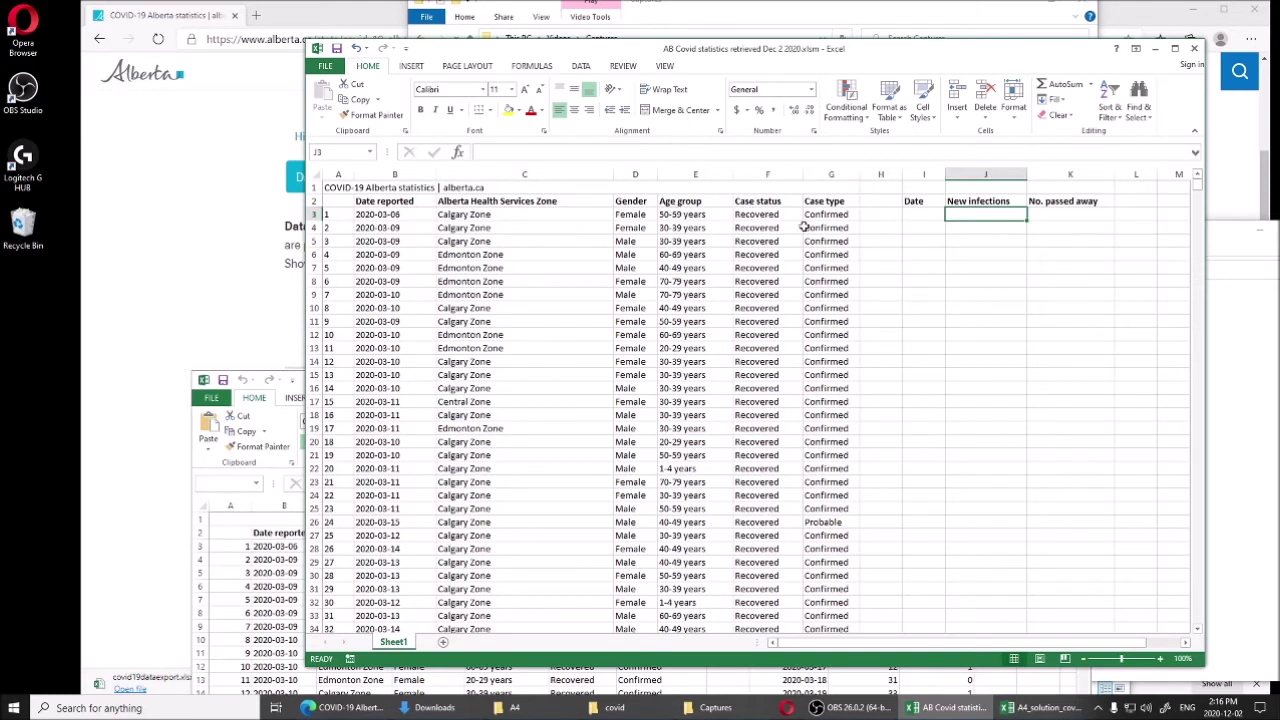
Select K3 under "No. passed away" and inspect the case statuses down to the "Died" entry in F53.
left_click(690, 208)
left_click(690, 214)
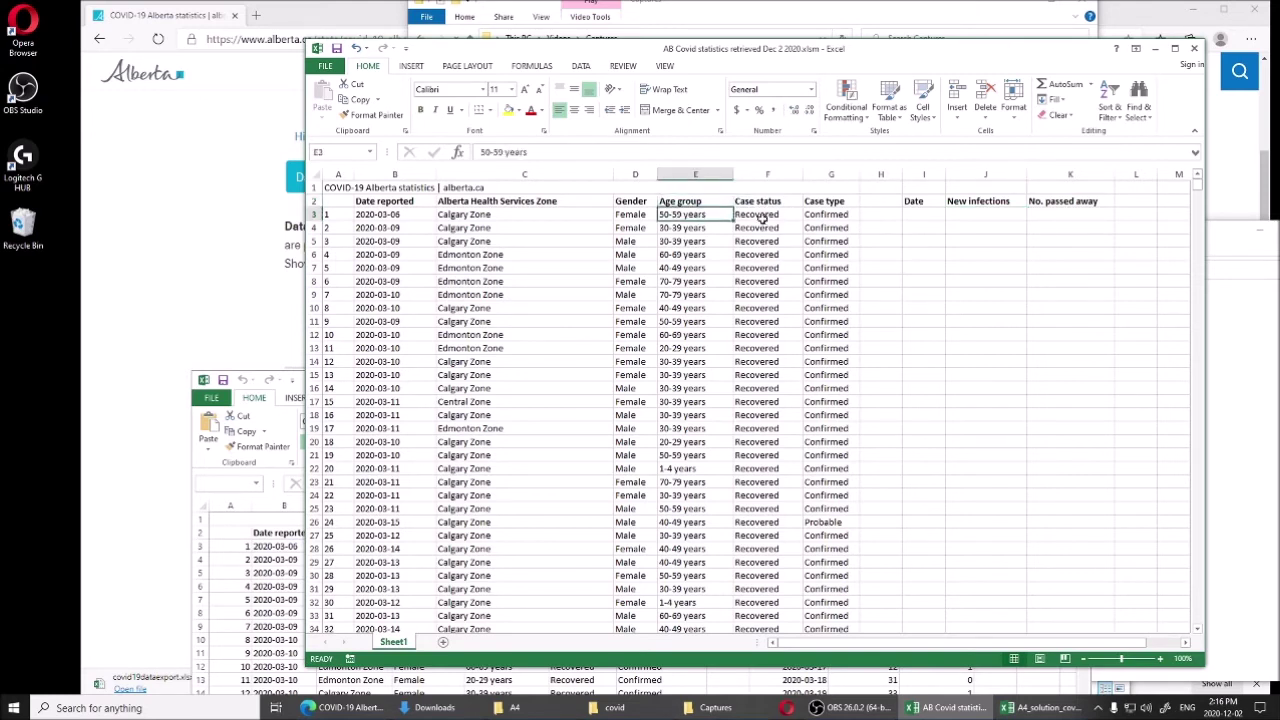
left_click(1065, 217)
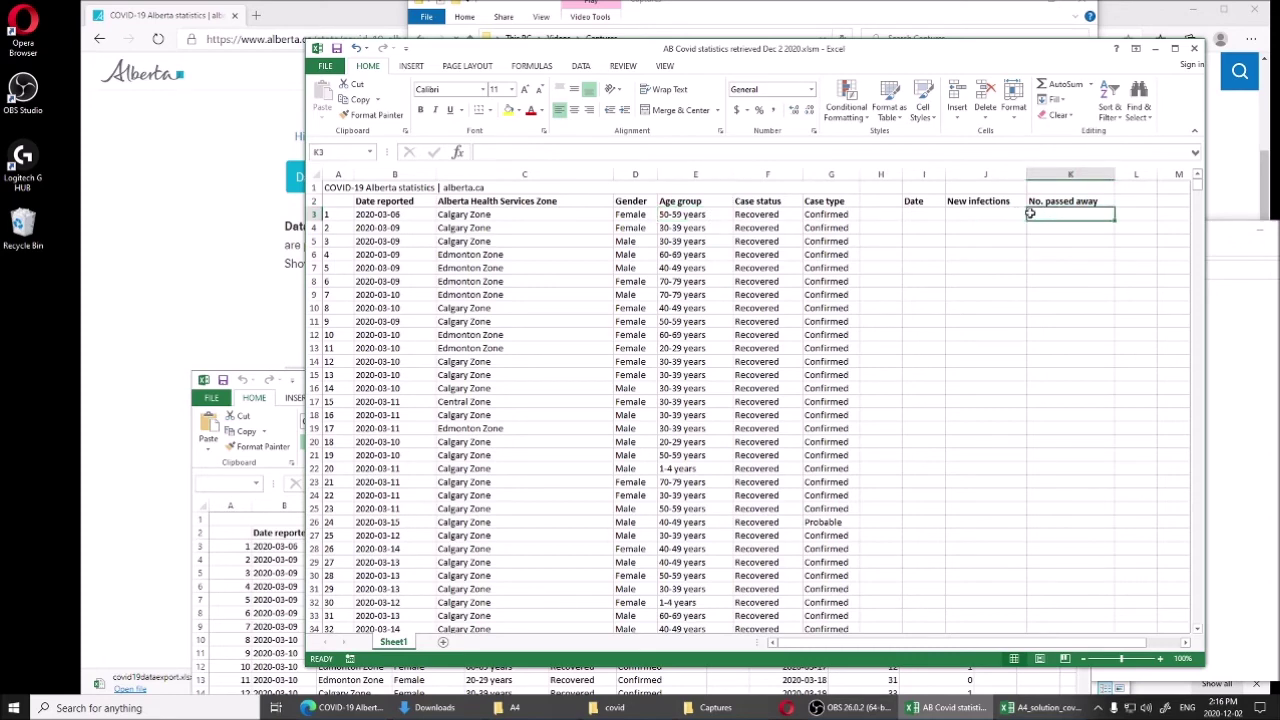
scroll(641, 290, "down", 14)
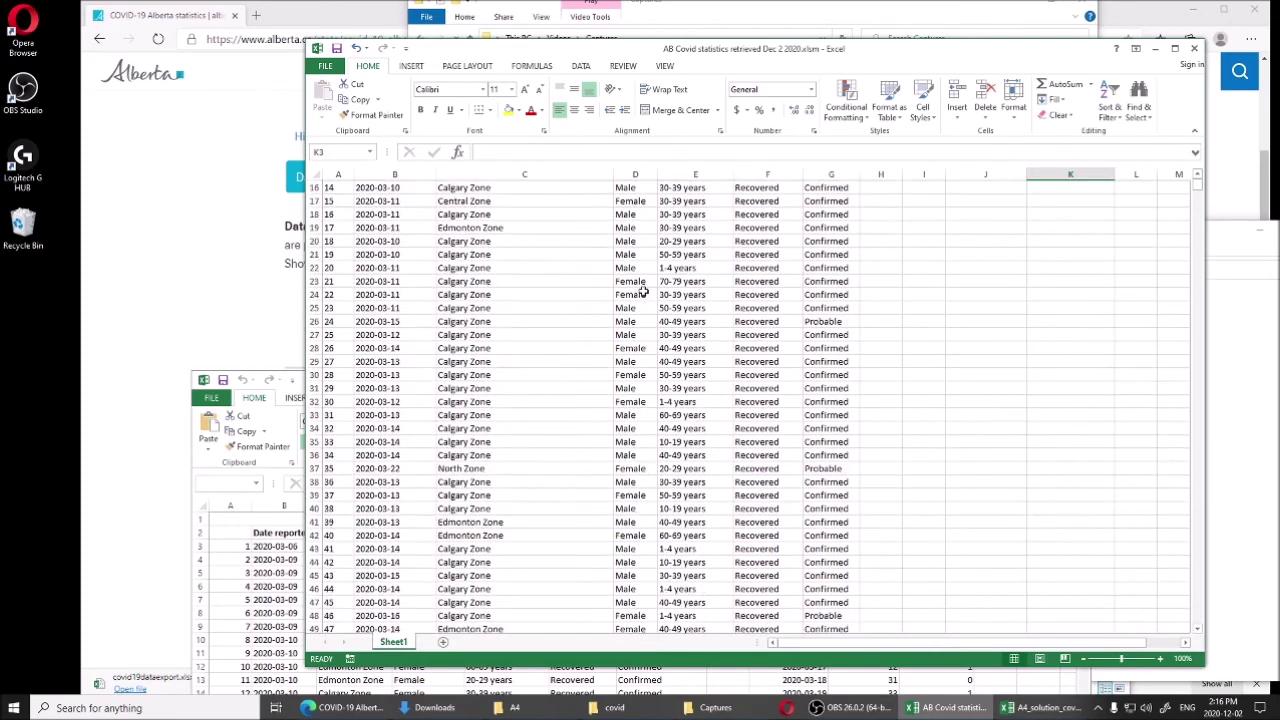
left_click(751, 320)
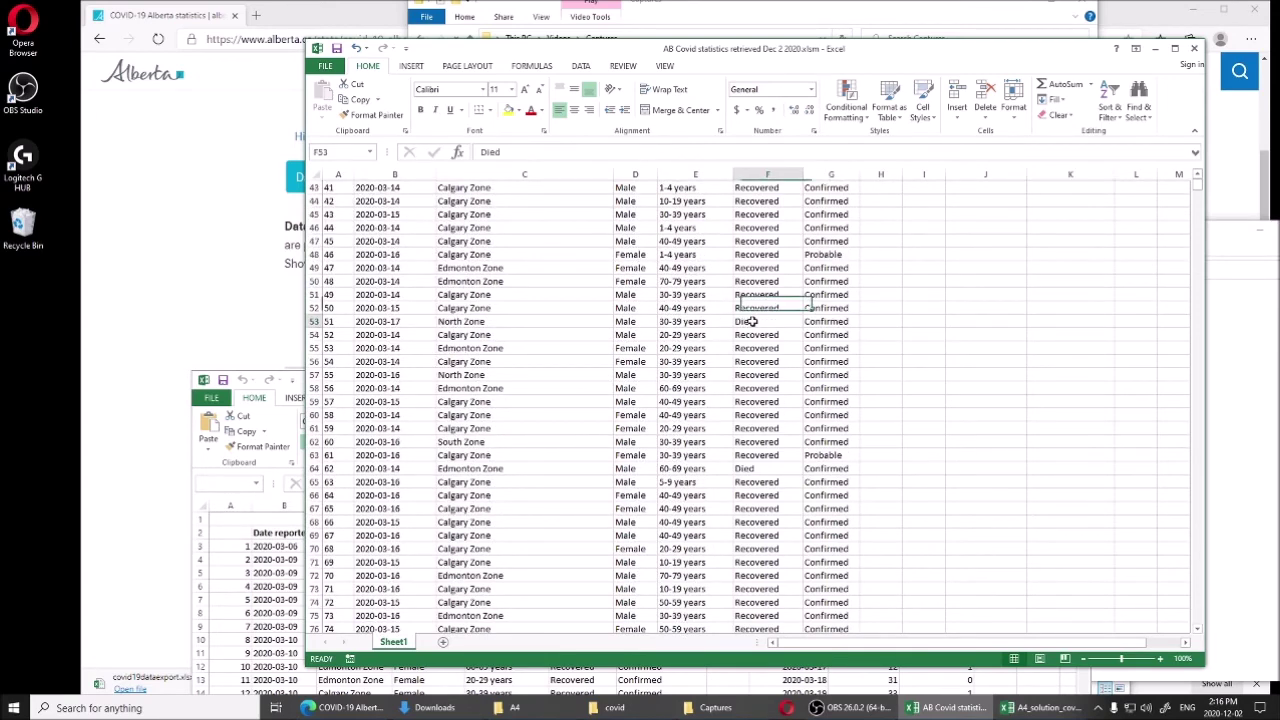
Check the reported date in B53 and the next "Died" case in F64, then reselect K3 under "No. passed away".
left_click(398, 325)
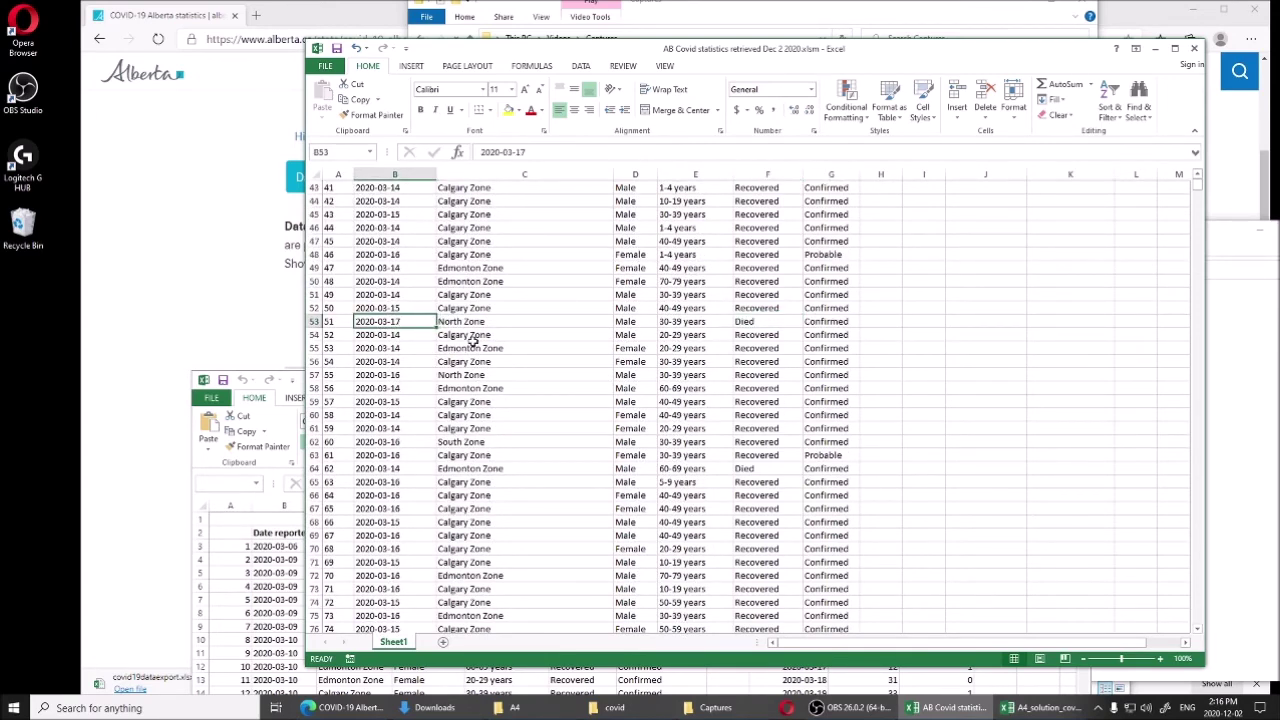
left_click(757, 468)
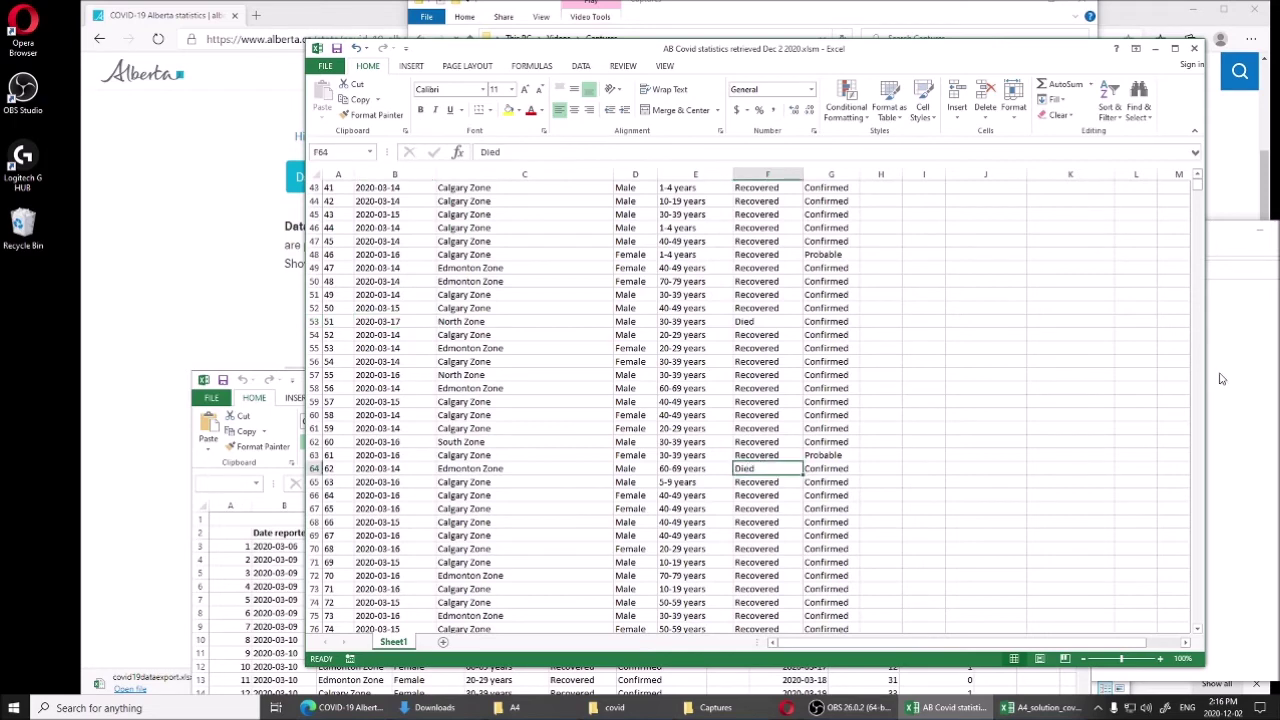
scroll(1171, 378, "up", 5)
scroll(1171, 378, "up", 9)
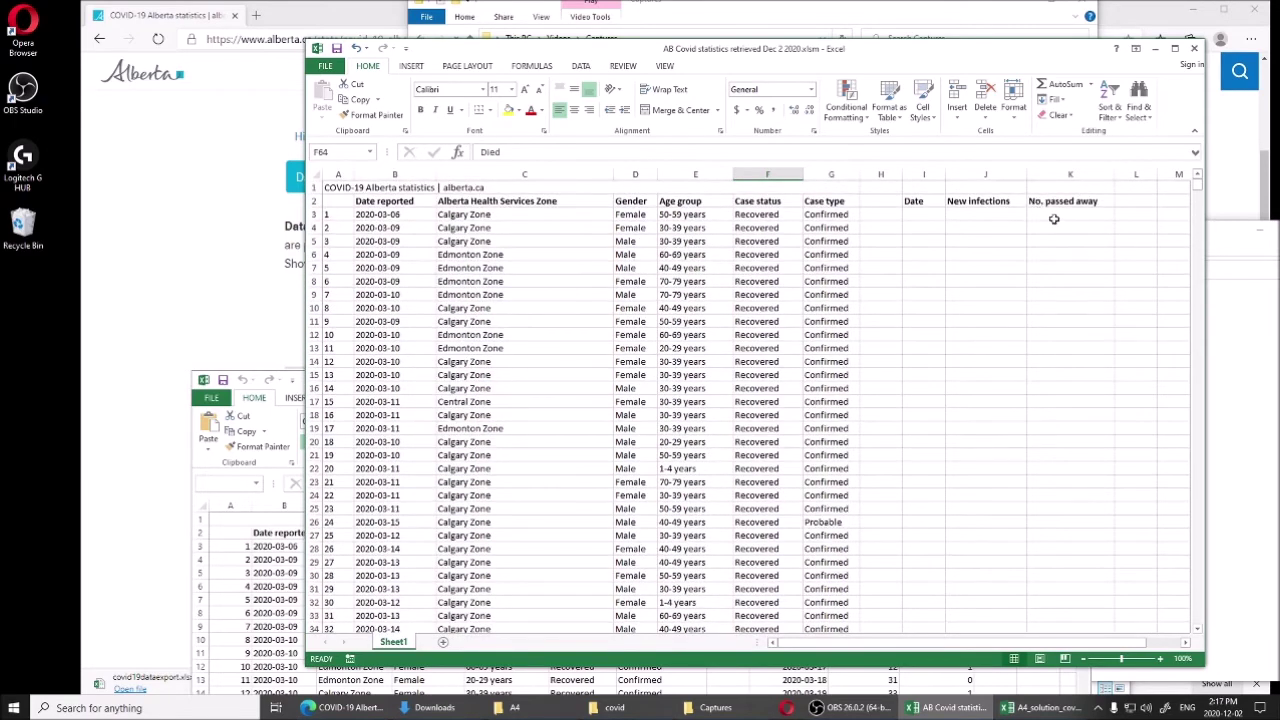
left_click(1052, 219)
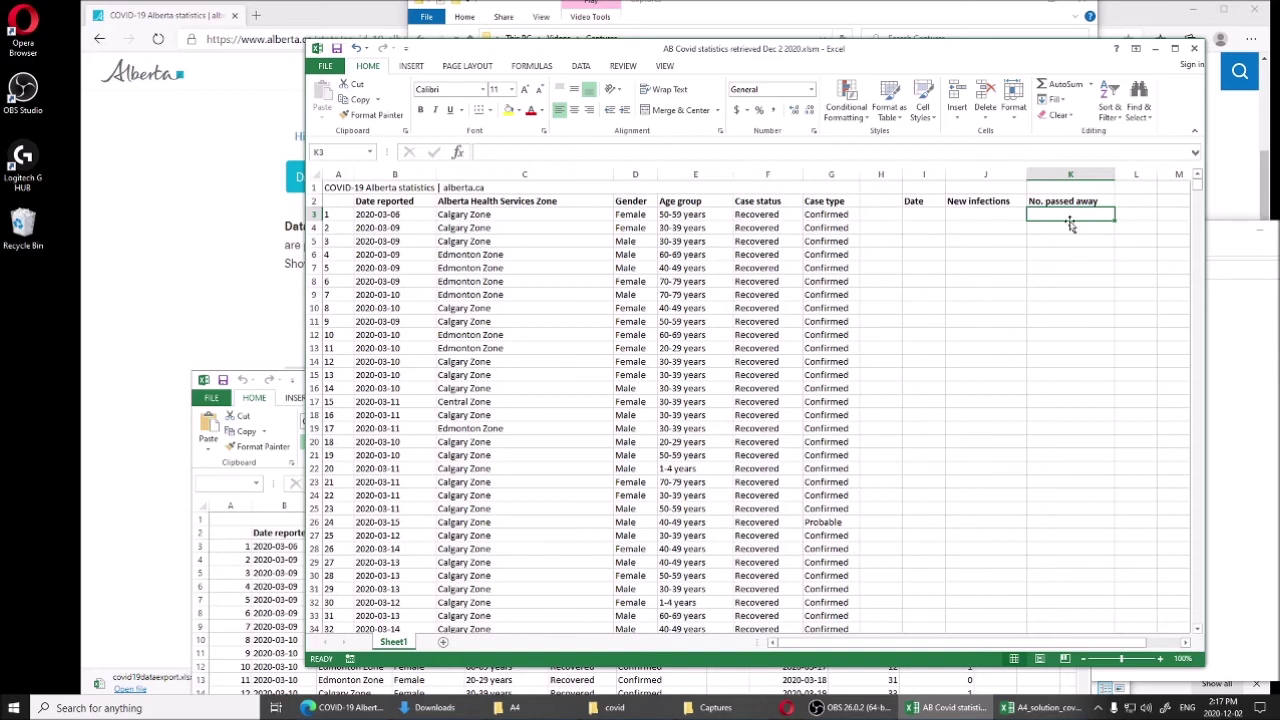
Run the fullVersion macro from A4_solution_covid_statistics_analysis_visualization.xlsm and dismiss its message box.
left_click(665, 66)
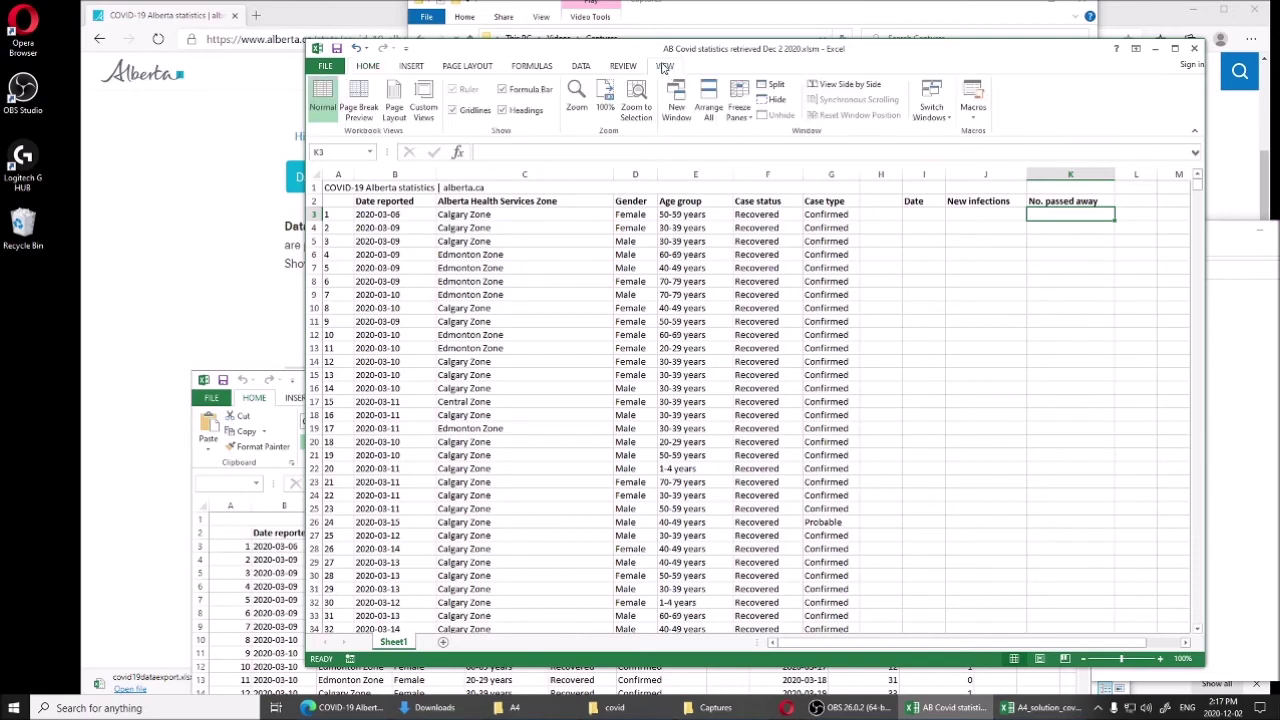
left_click(972, 95)
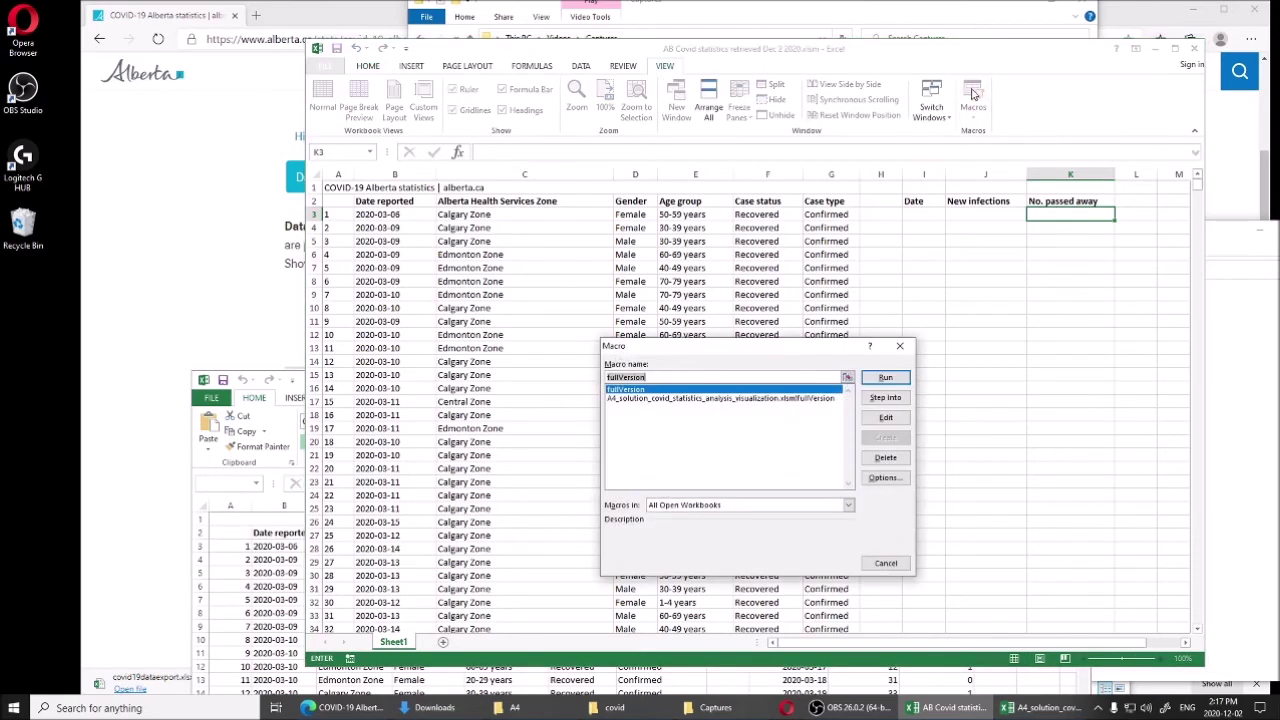
left_click(741, 399)
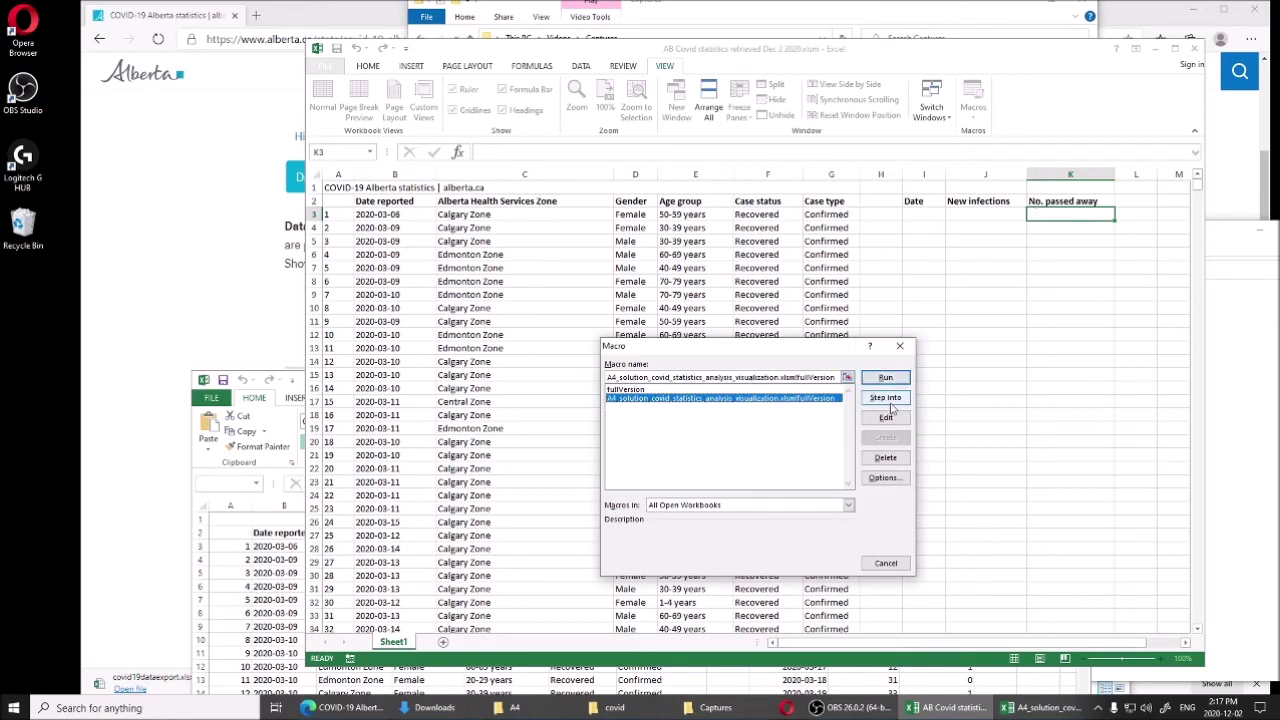
left_click(885, 378)
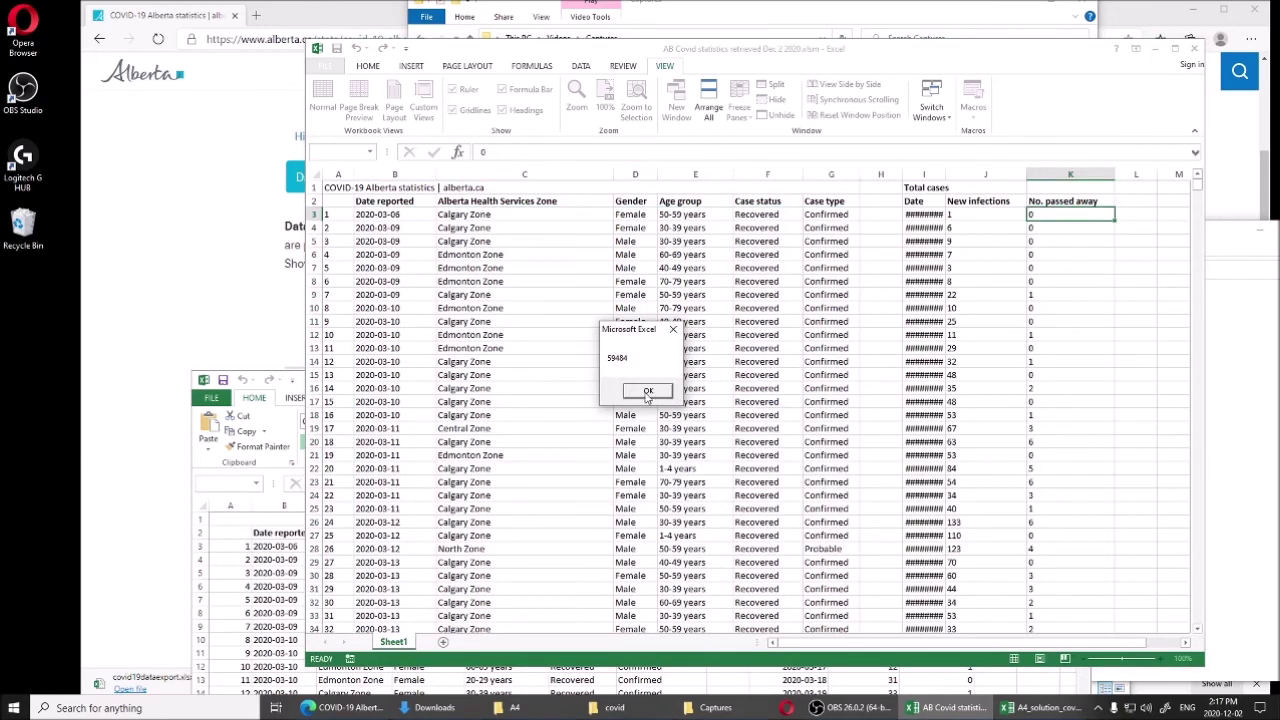
left_click(647, 392)
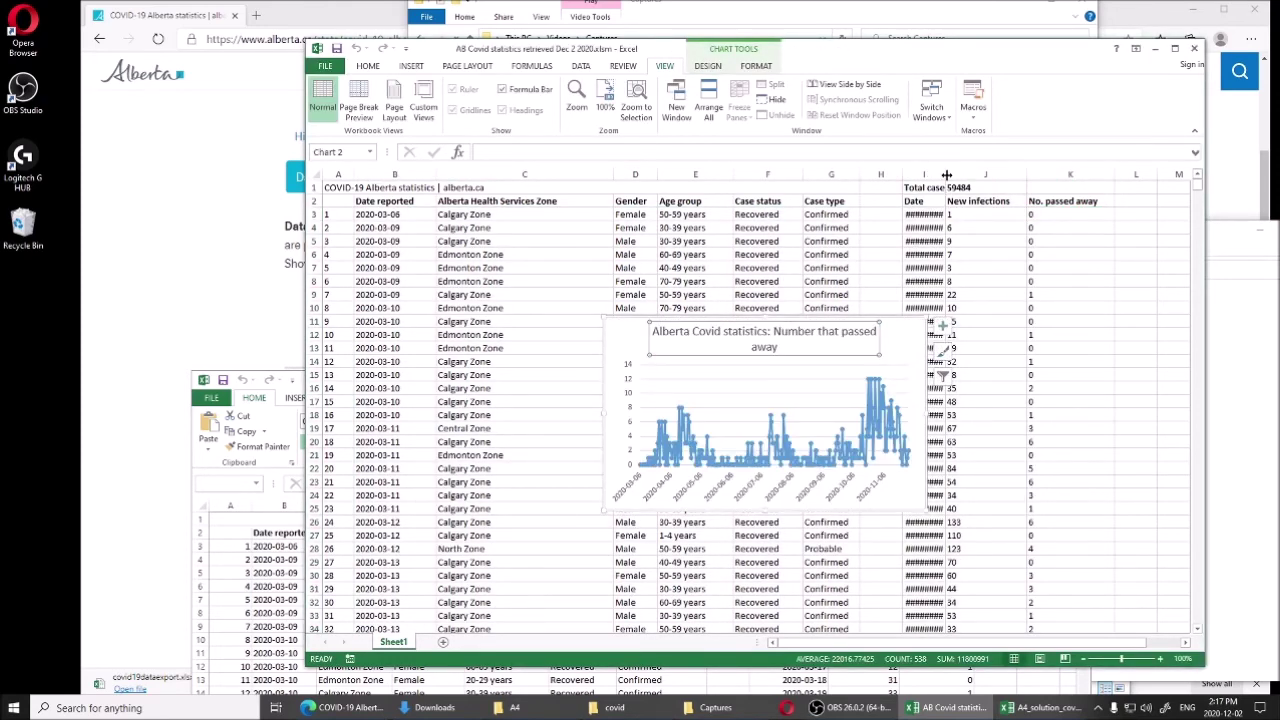
Widen column I to fit its dates, maximize the window, and place both charts beside the data with "New infections" uppermost.
left_click_drag(946, 175, 962, 175)
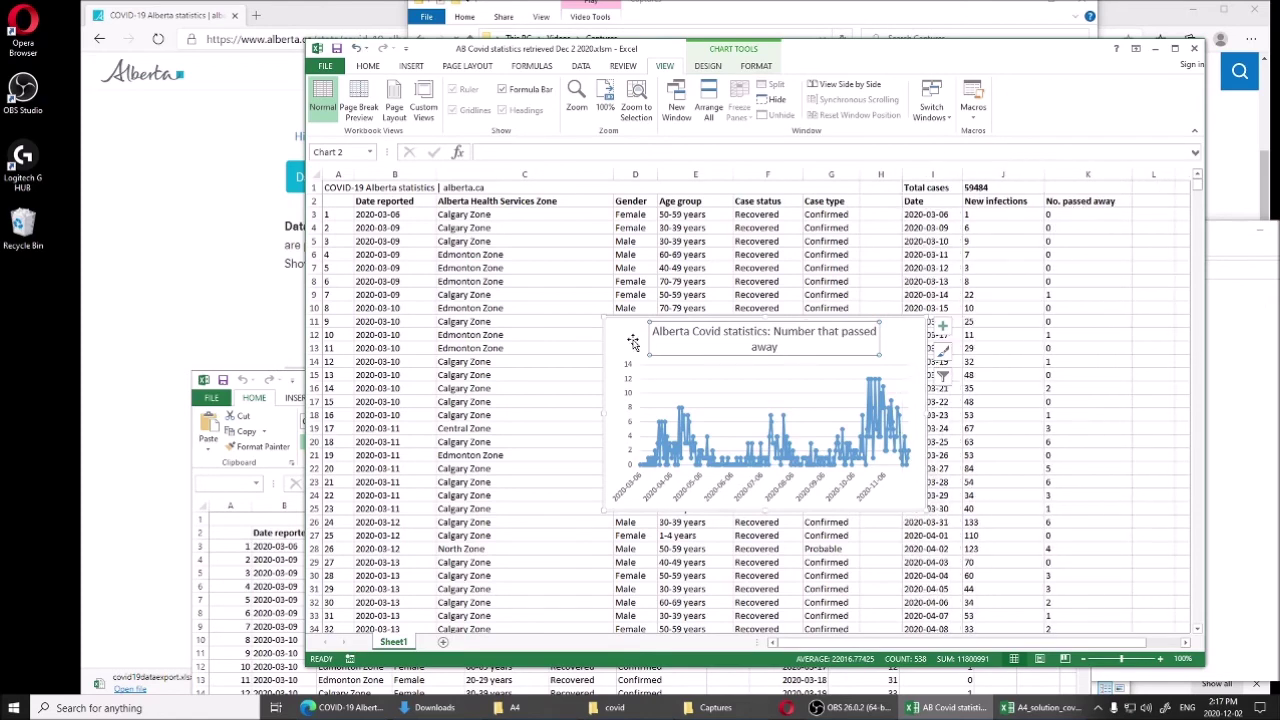
left_click_drag(633, 342, 886, 462)
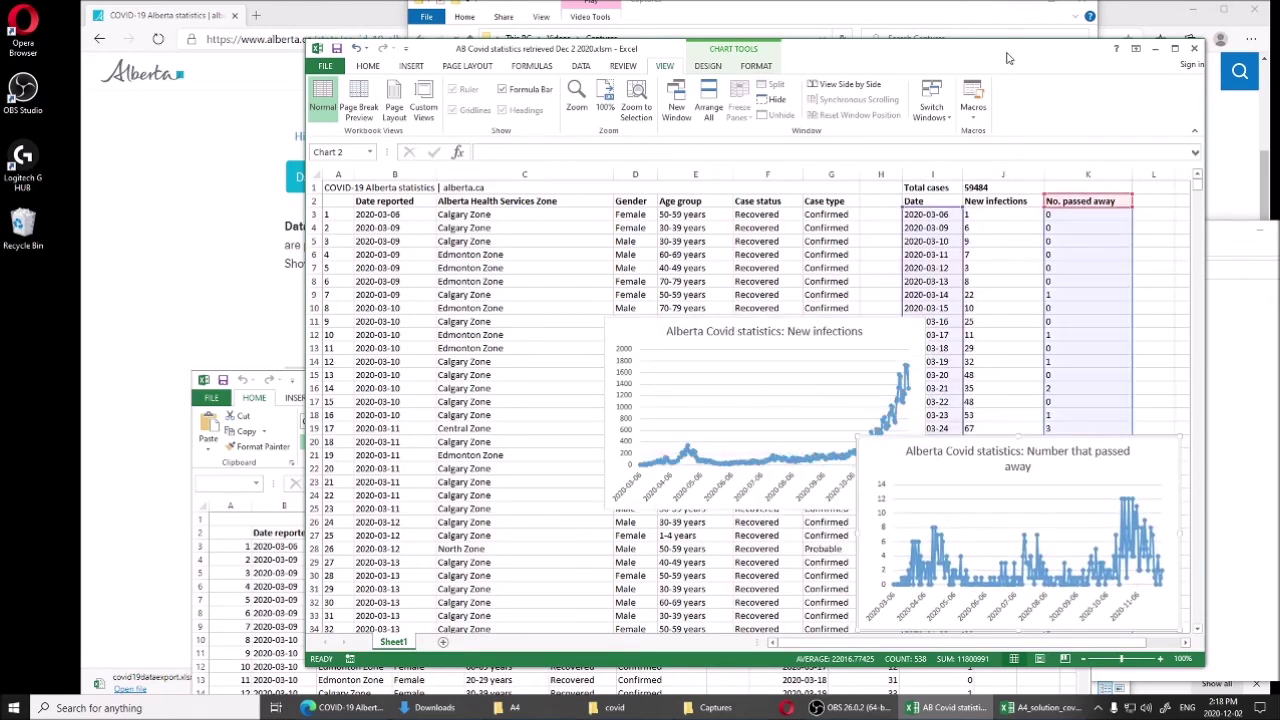
left_click(1174, 48)
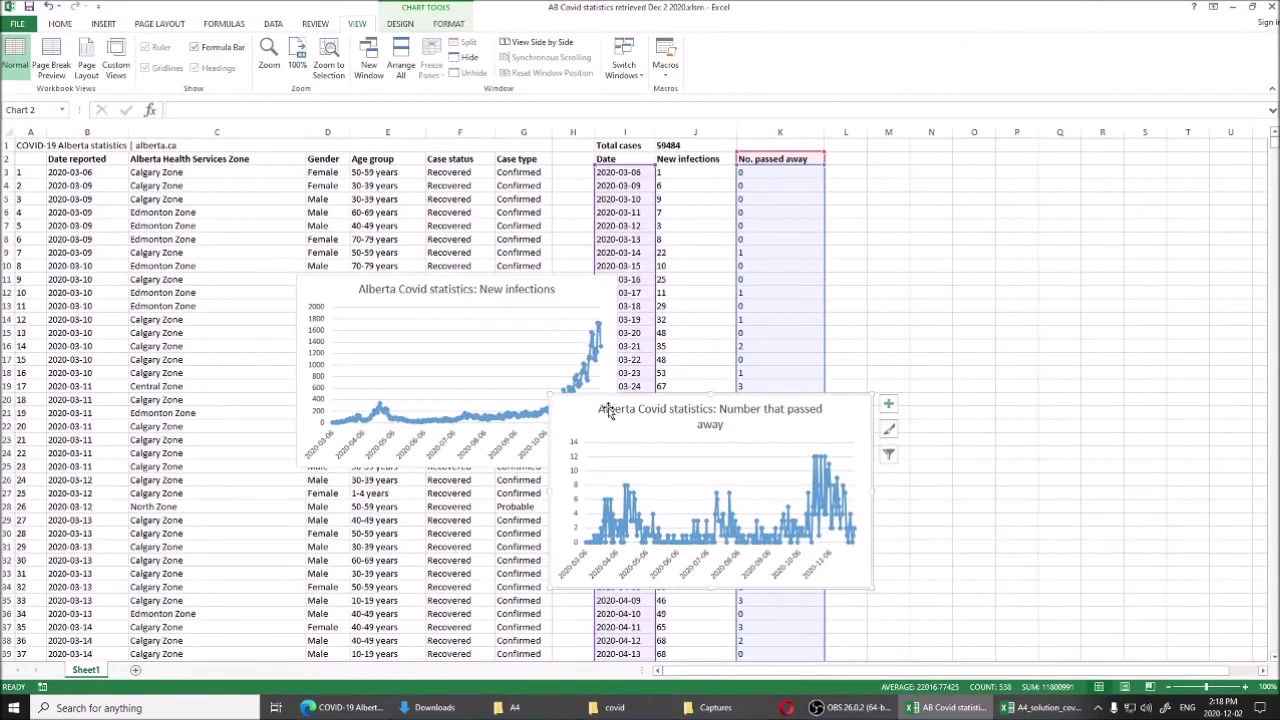
left_click_drag(576, 412, 876, 457)
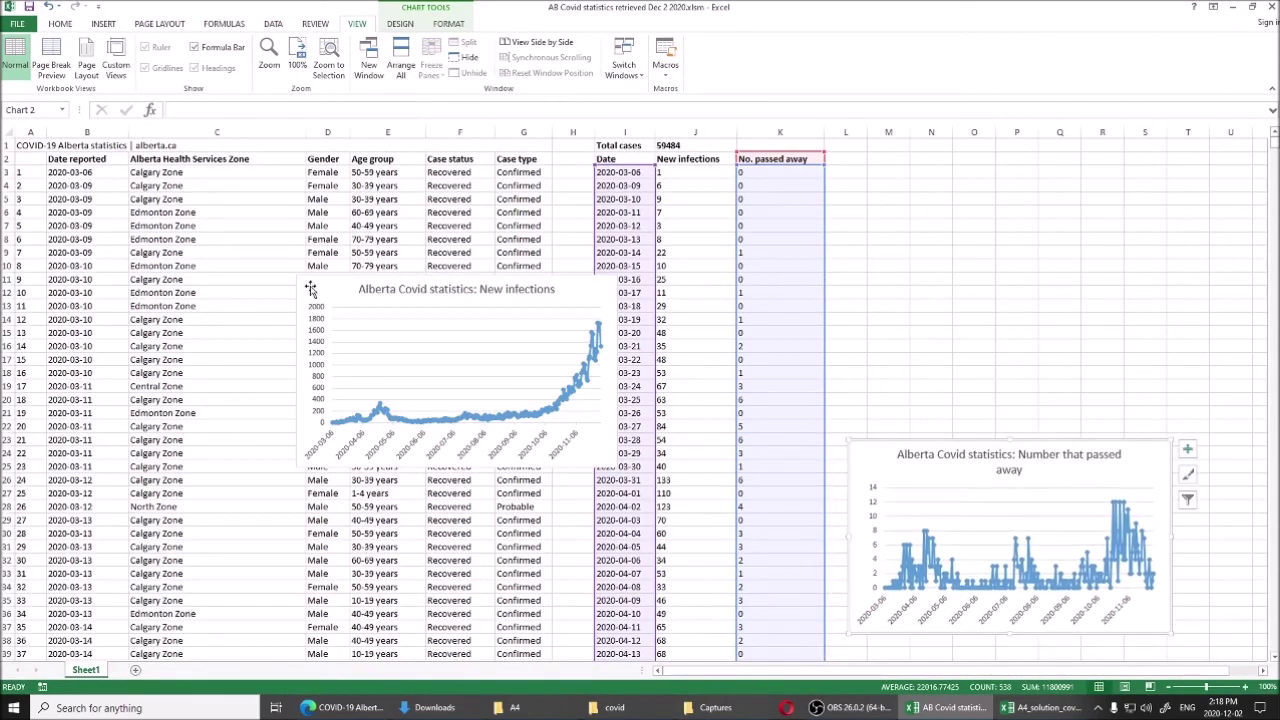
left_click_drag(311, 289, 923, 162)
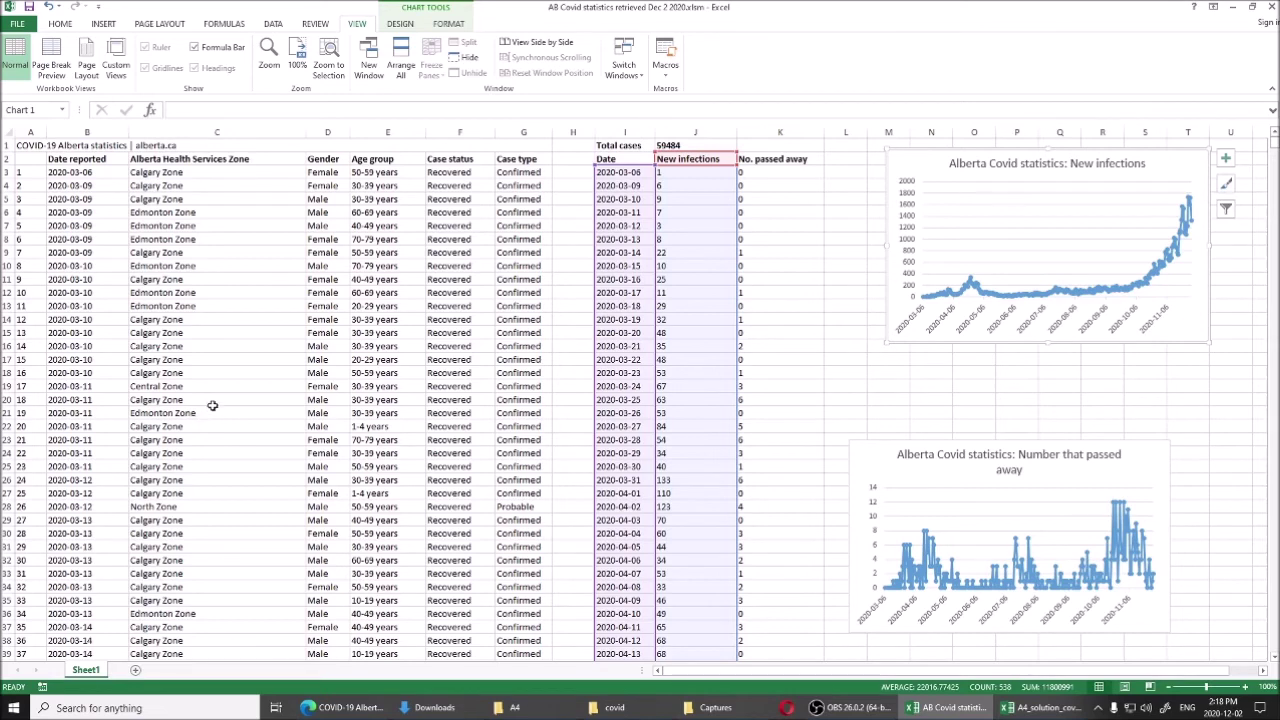
Move the "New infections" chart over the case data, enlarge it to about columns B to P, and move the "Number that passed away" chart clear of it.
left_click(1100, 227)
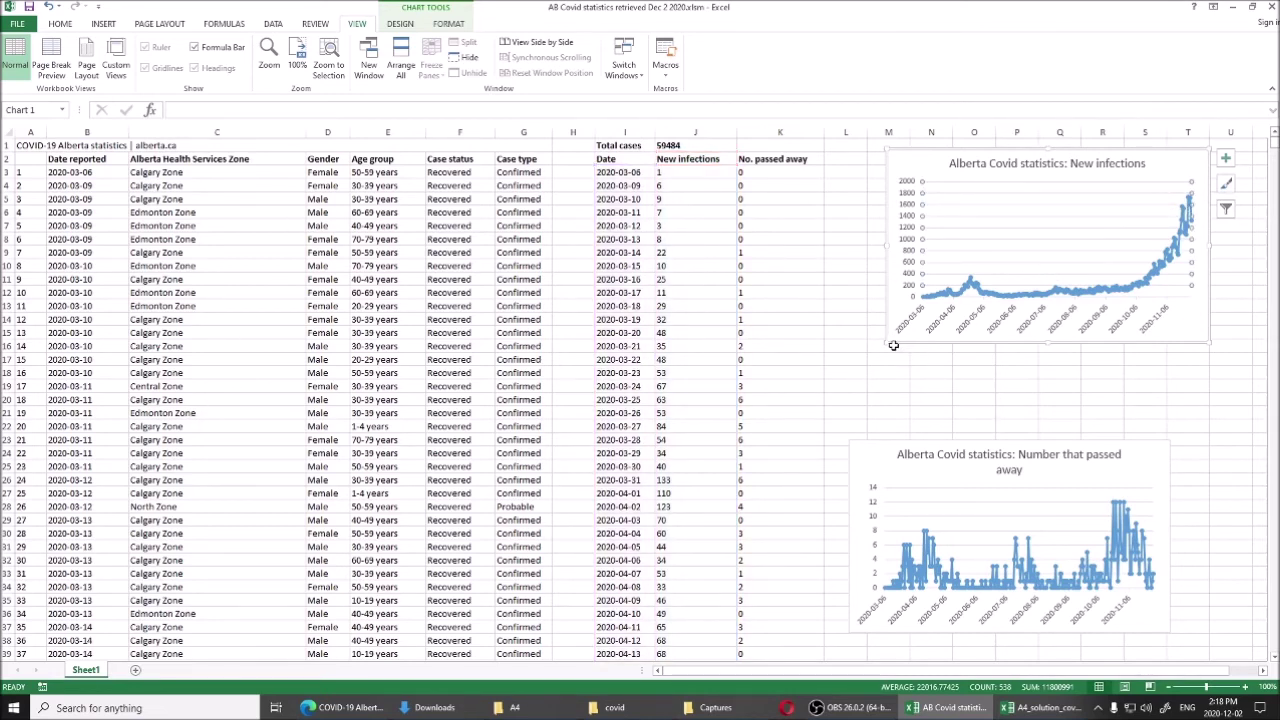
left_click_drag(886, 341, 780, 418)
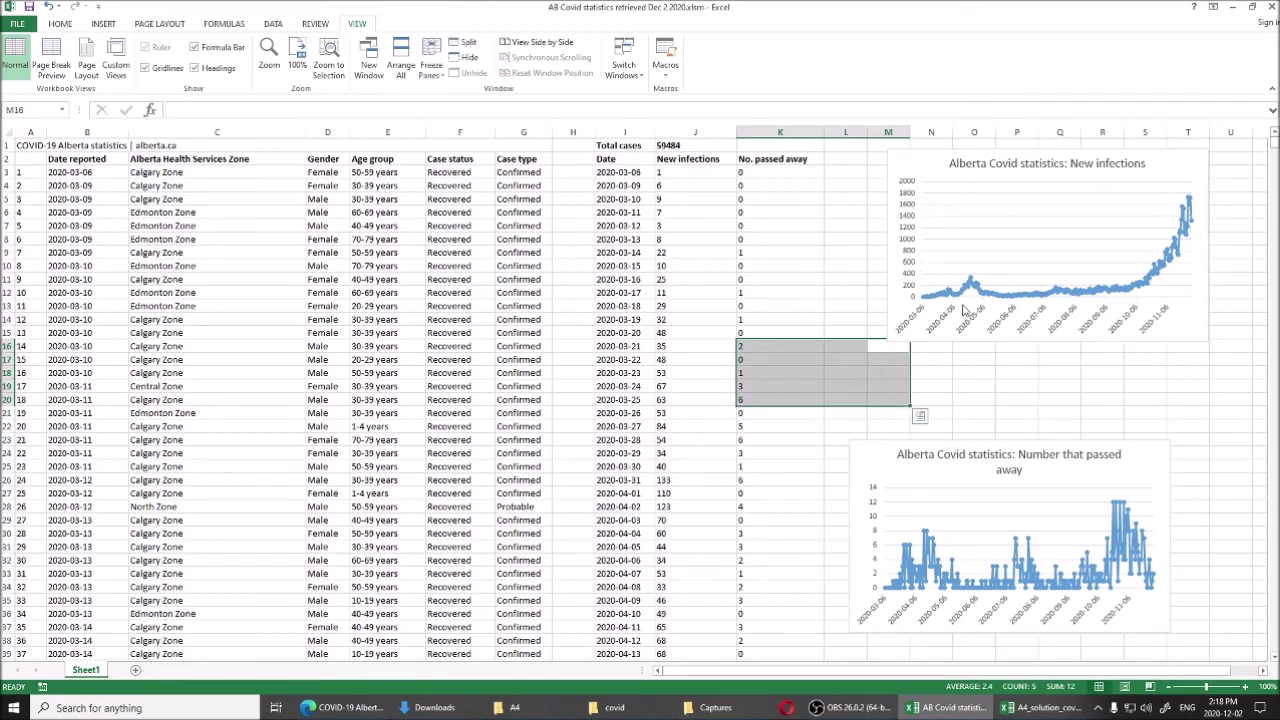
left_click(983, 221)
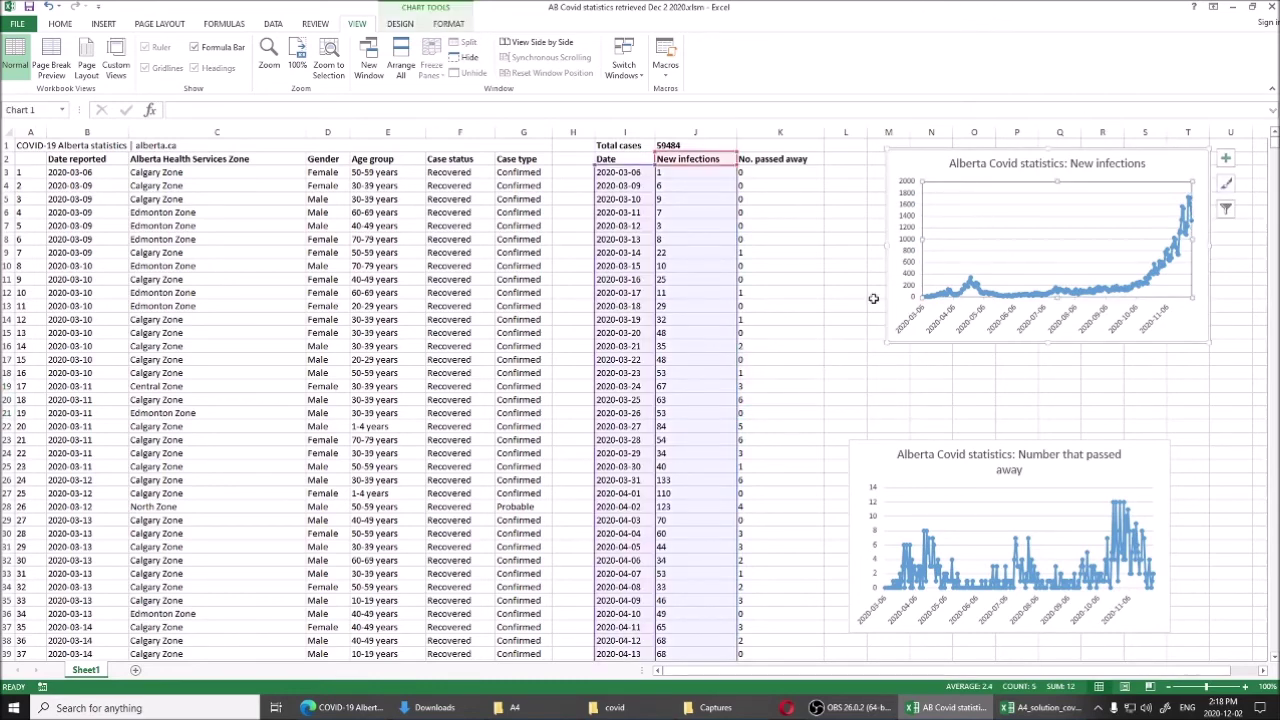
left_click_drag(908, 170, 104, 197)
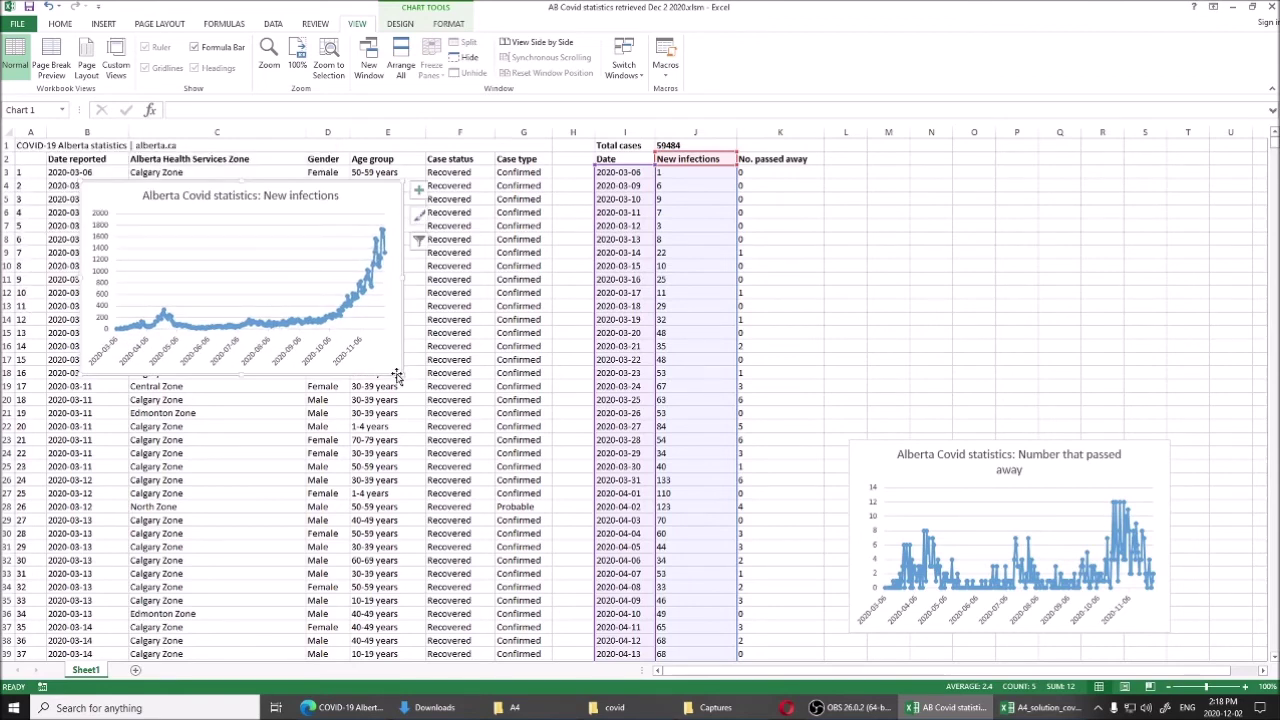
left_click_drag(396, 375, 1040, 601)
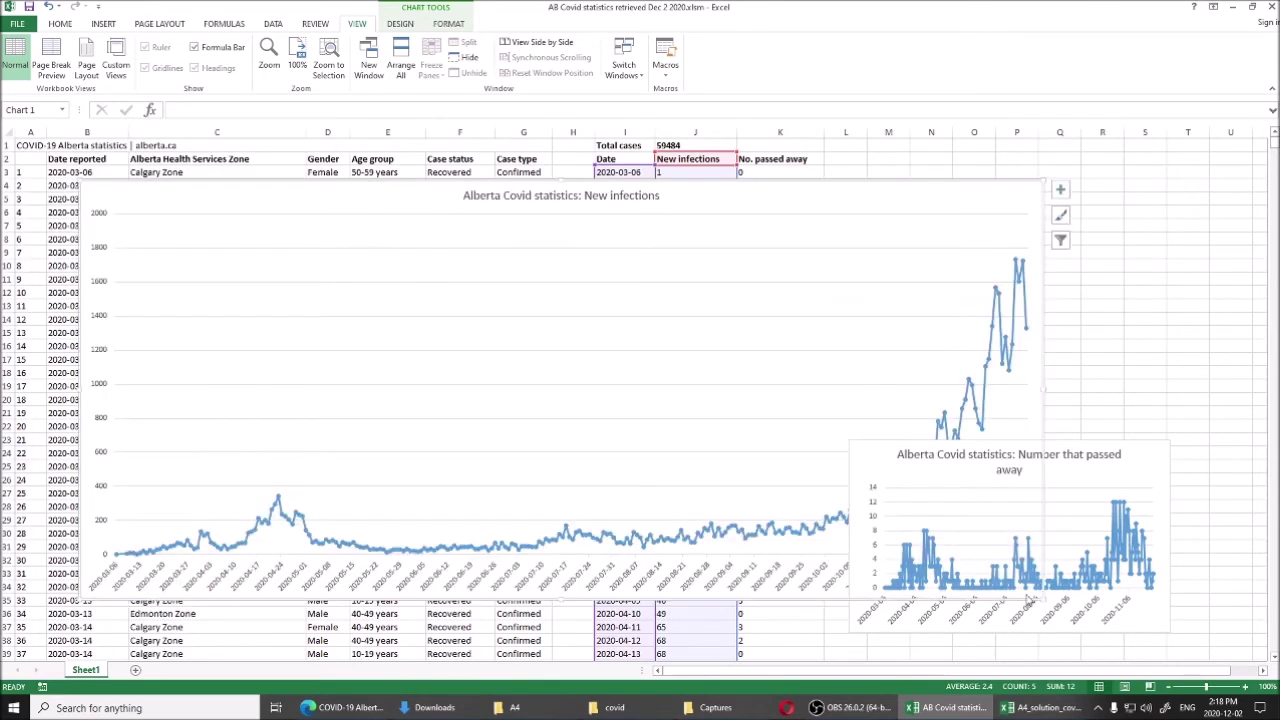
left_click_drag(851, 443, 1187, 470)
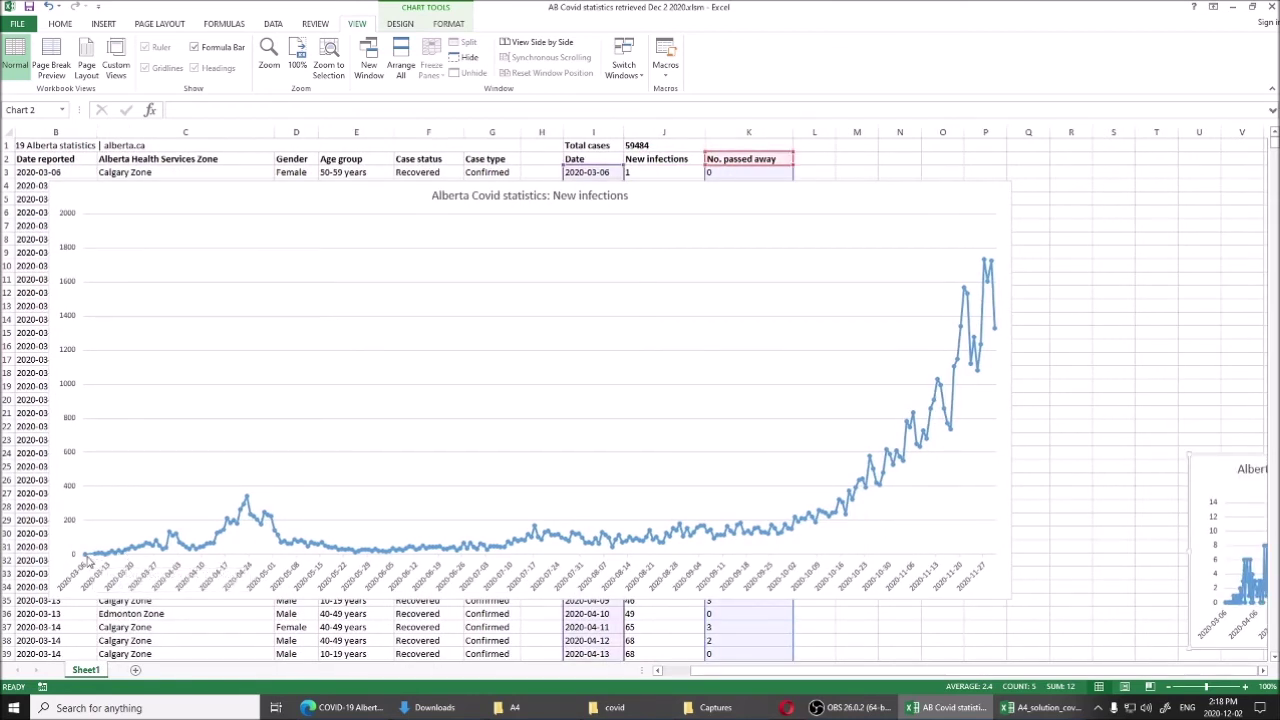
Move the "New infections" chart up to row 1 and enlarge it to about column T and row 38.
mouse_move(86, 560)
mouse_move(988, 263)
mouse_move(995, 335)
left_click_drag(878, 197, 865, 159)
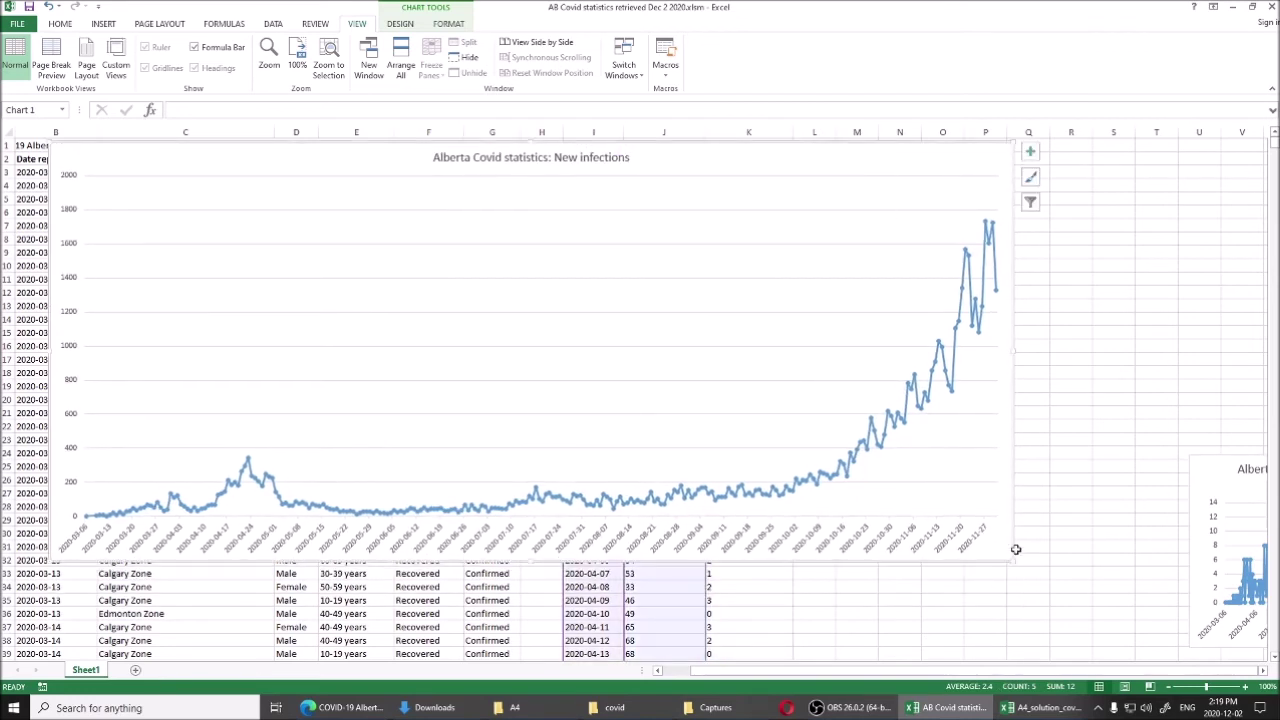
left_click_drag(1010, 563, 1182, 652)
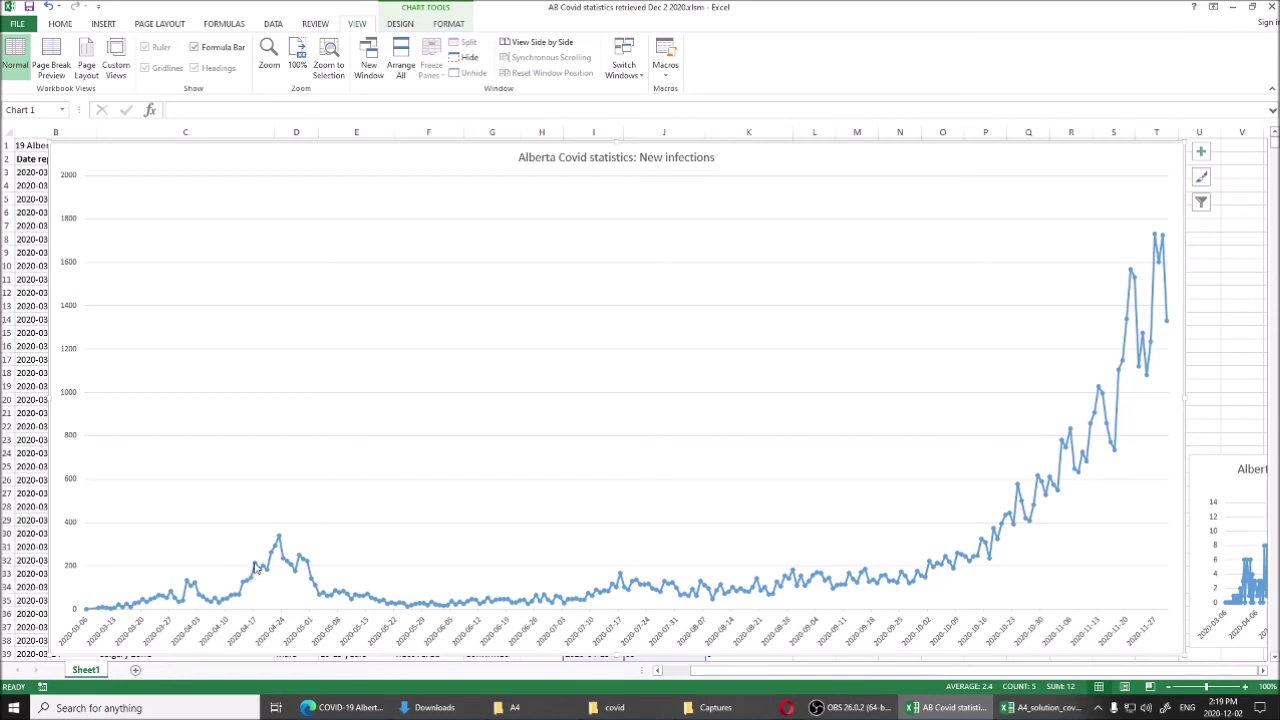
Examine the "New infections" data points around late April, late May and late November 2020.
mouse_move(258, 571)
mouse_move(277, 551)
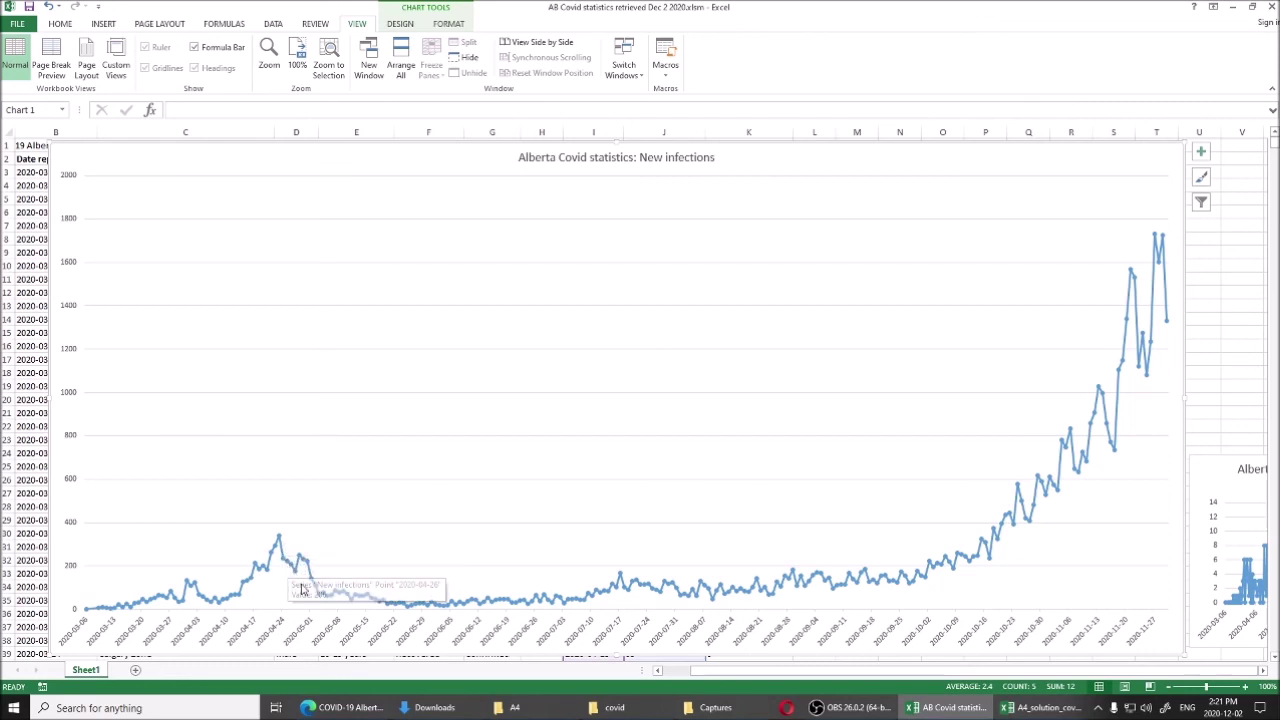
mouse_move(407, 612)
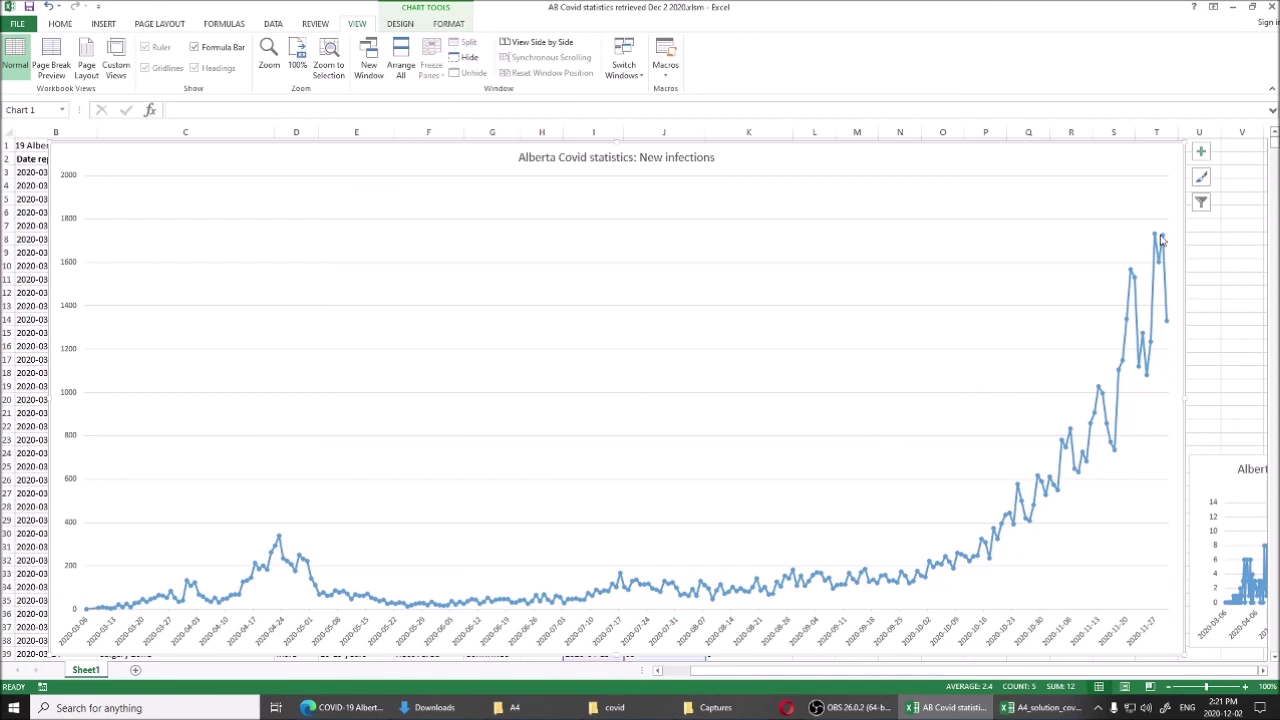
mouse_move(1157, 238)
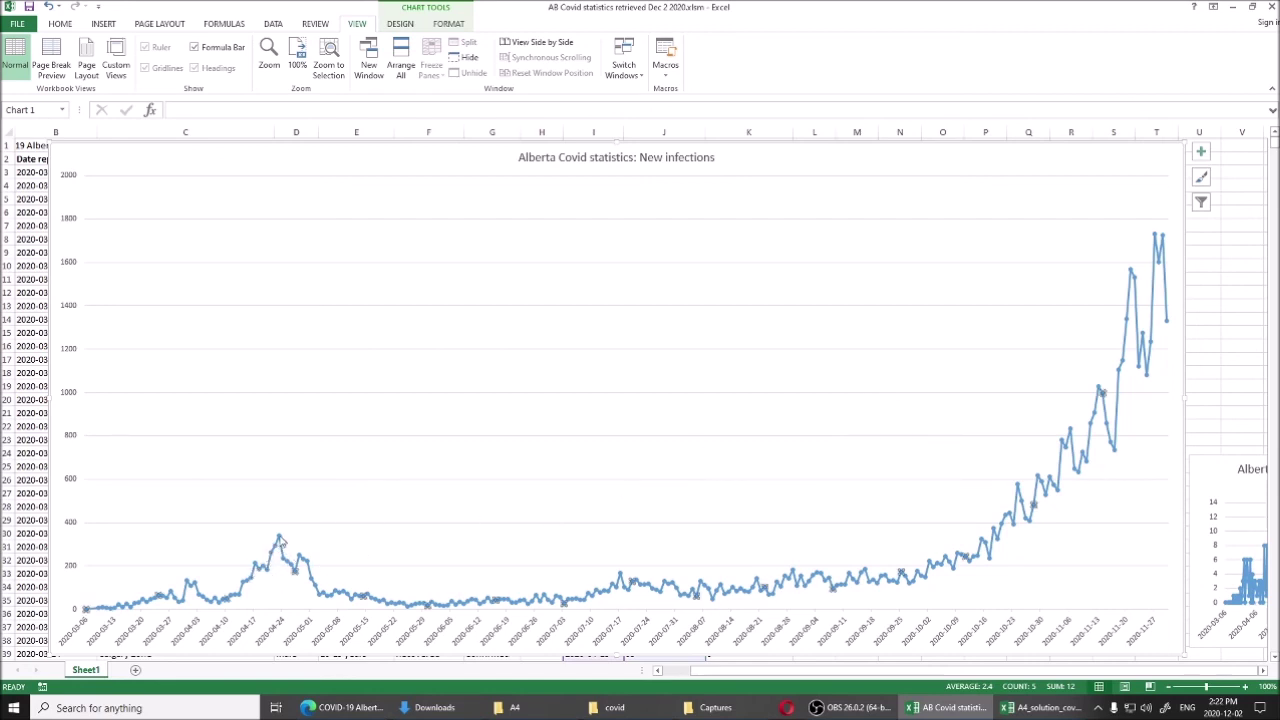
left_click(281, 543)
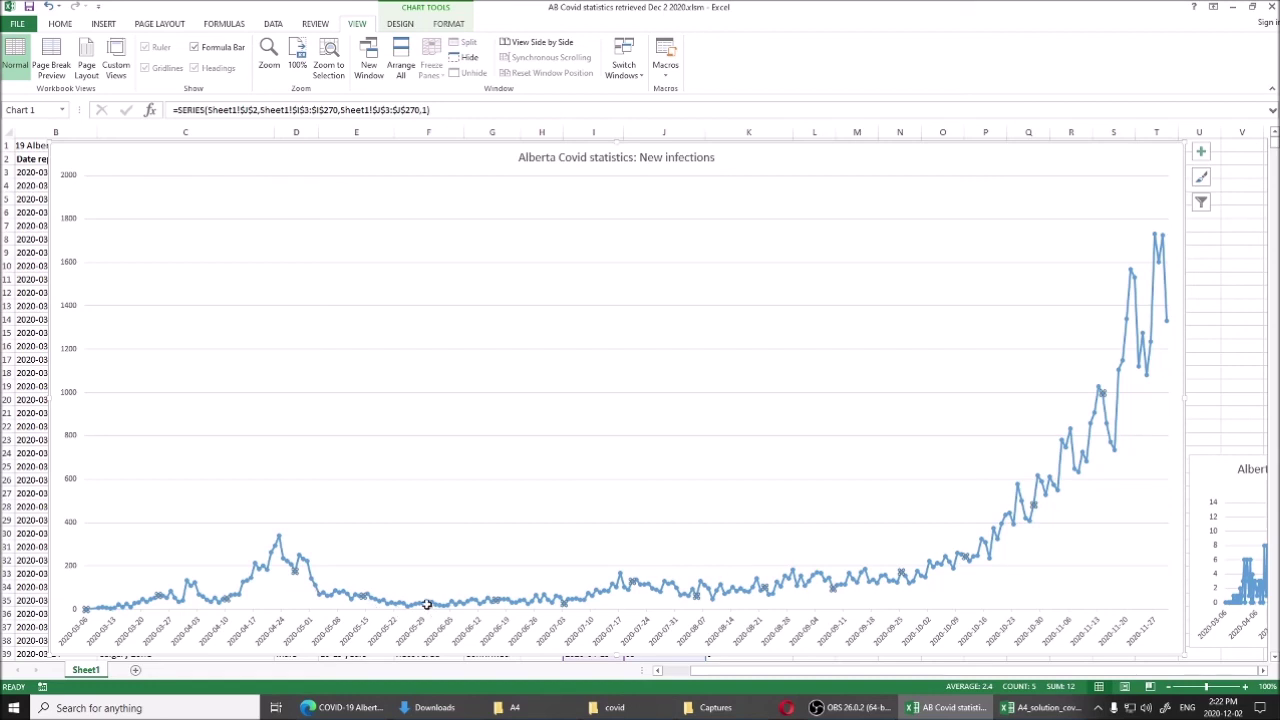
mouse_move(427, 604)
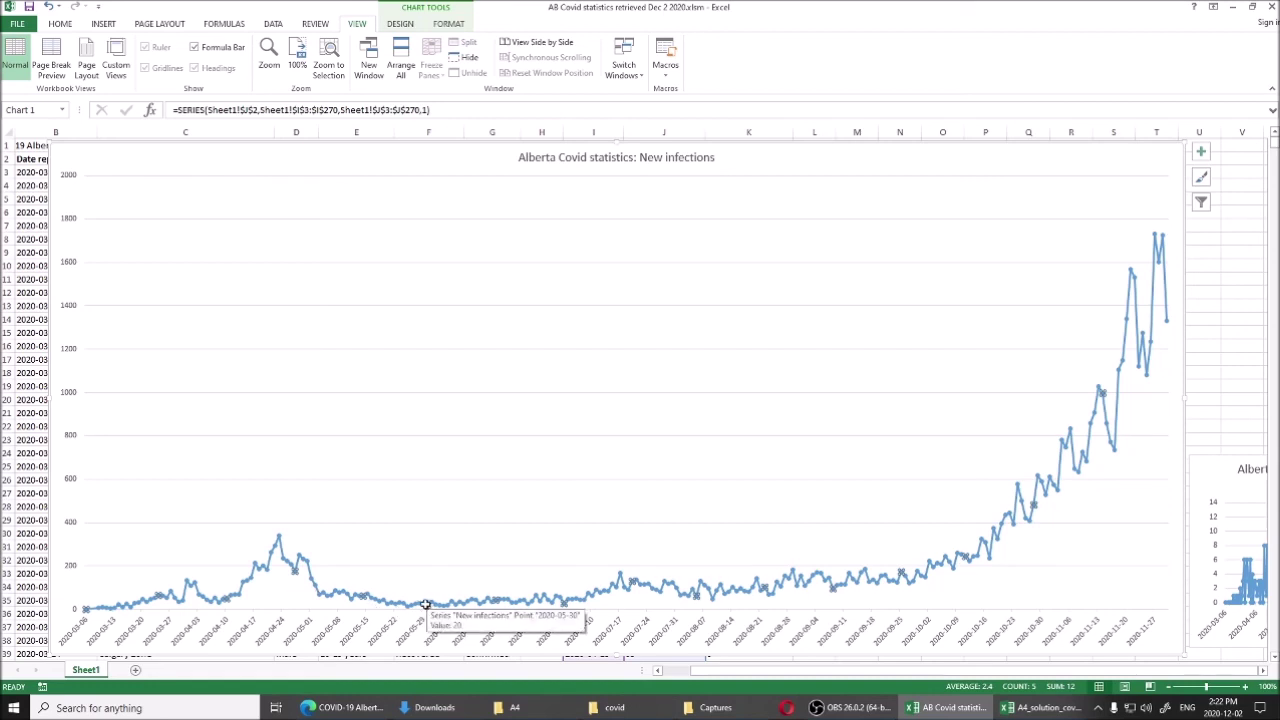